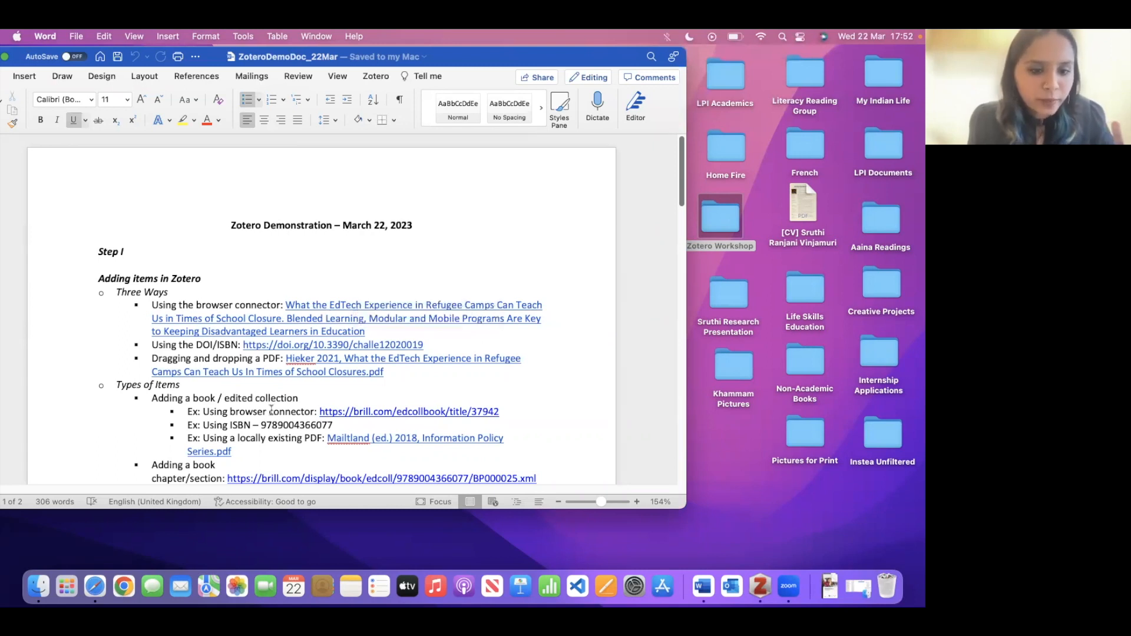
- Save the MDPI EdTech refugee-camps article with its PDF to the Demo Collection via the Zotero Connector
left_click(95, 585)
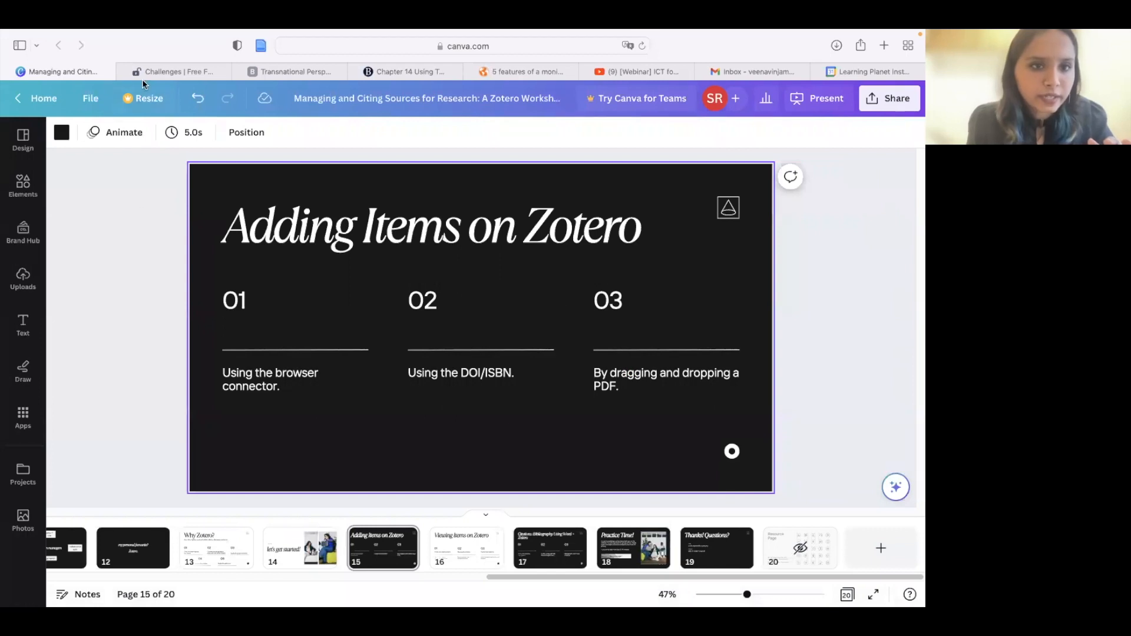
left_click(149, 68)
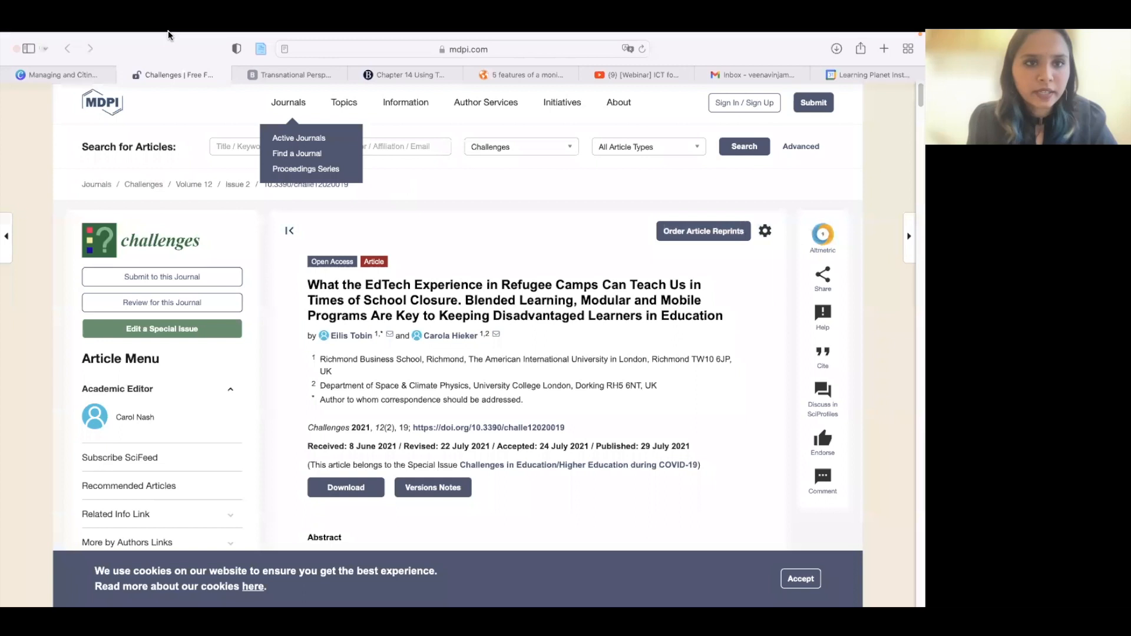
mouse_move(209, 33)
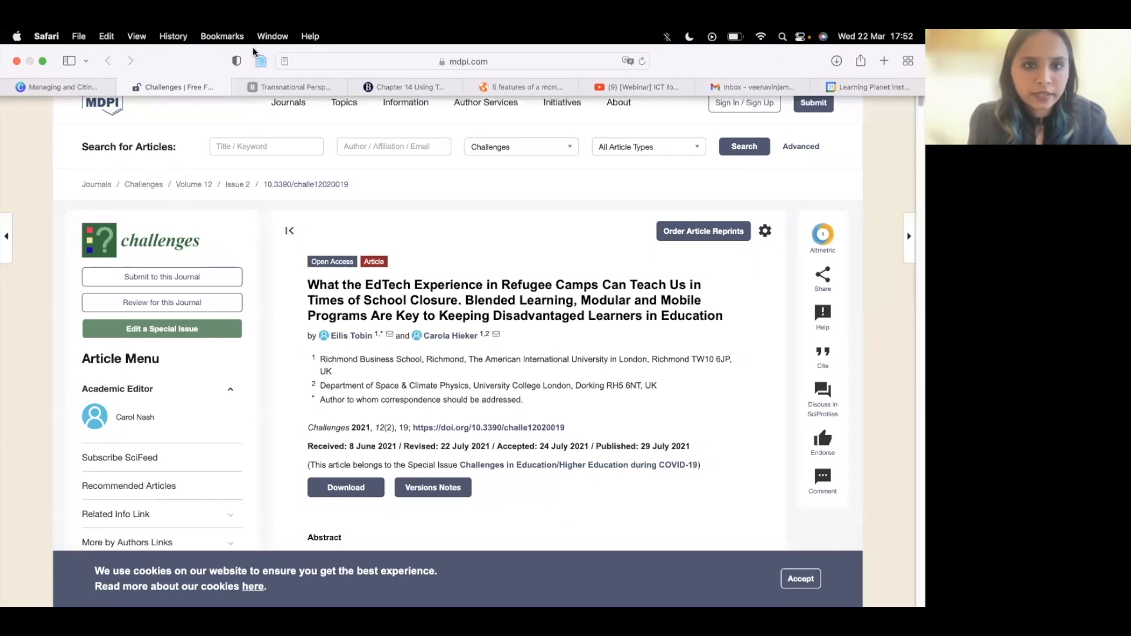
left_click(261, 63)
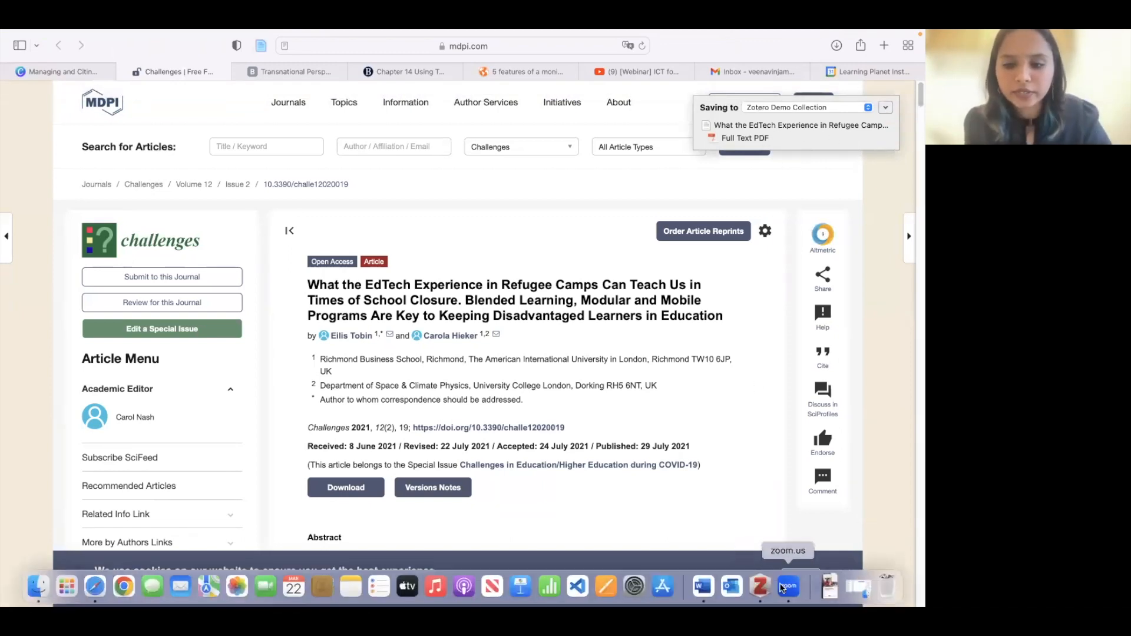
left_click(761, 586)
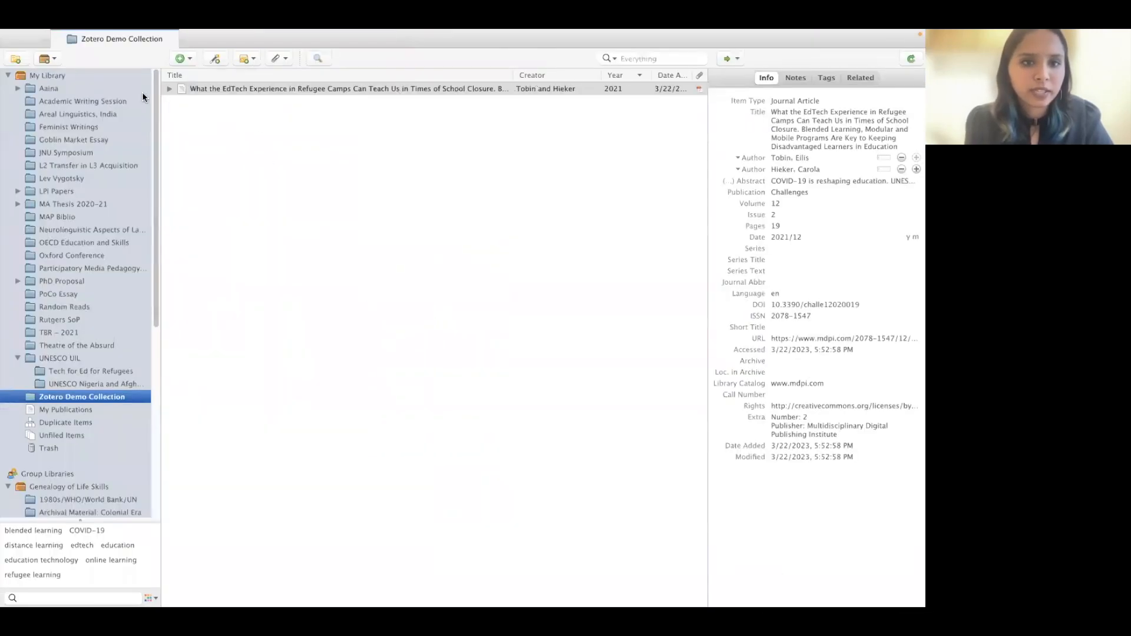
- Expand the new Zotero item to reveal its PDF attachment, then return to the Safari article page
left_click(169, 88)
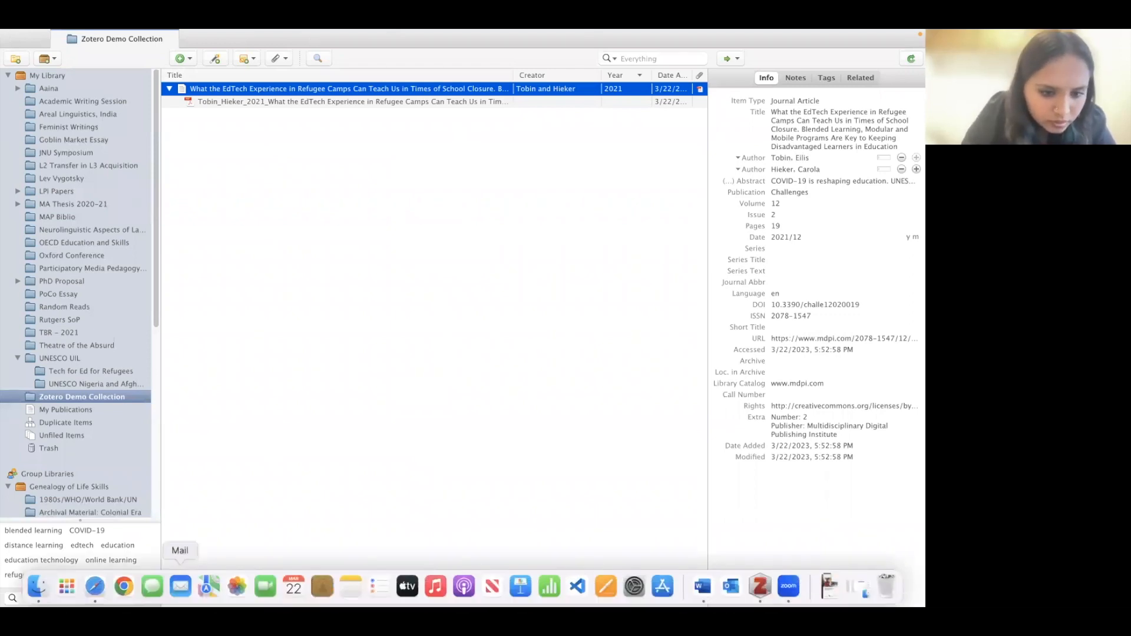
left_click(95, 601)
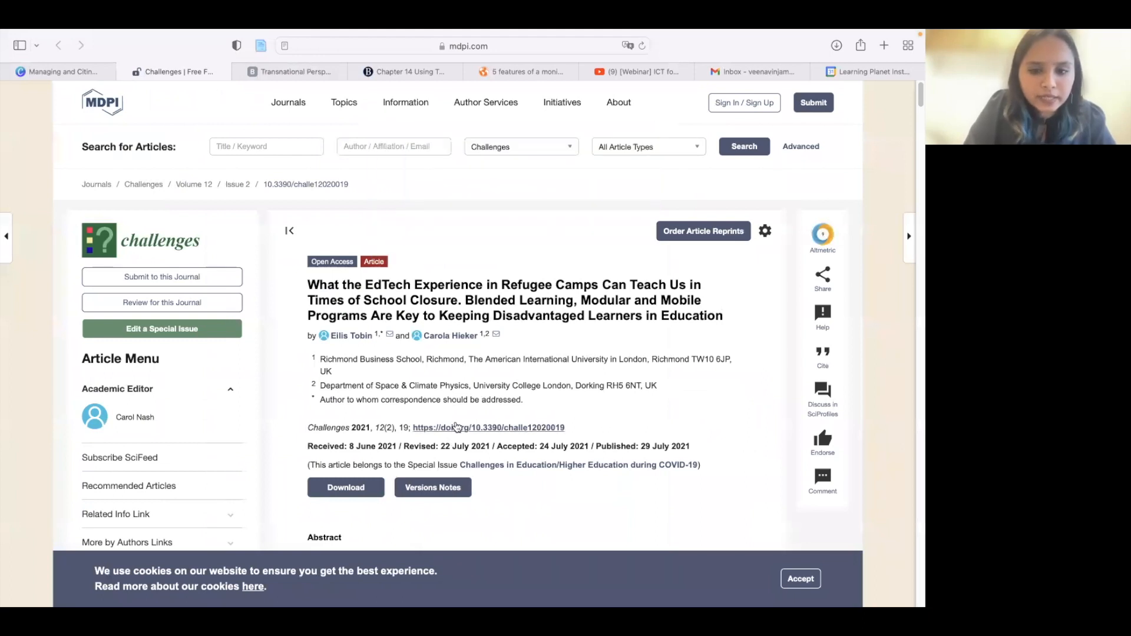
- Copy the article's DOI link and add it to Zotero through Add Item by Identifier
right_click(457, 426)
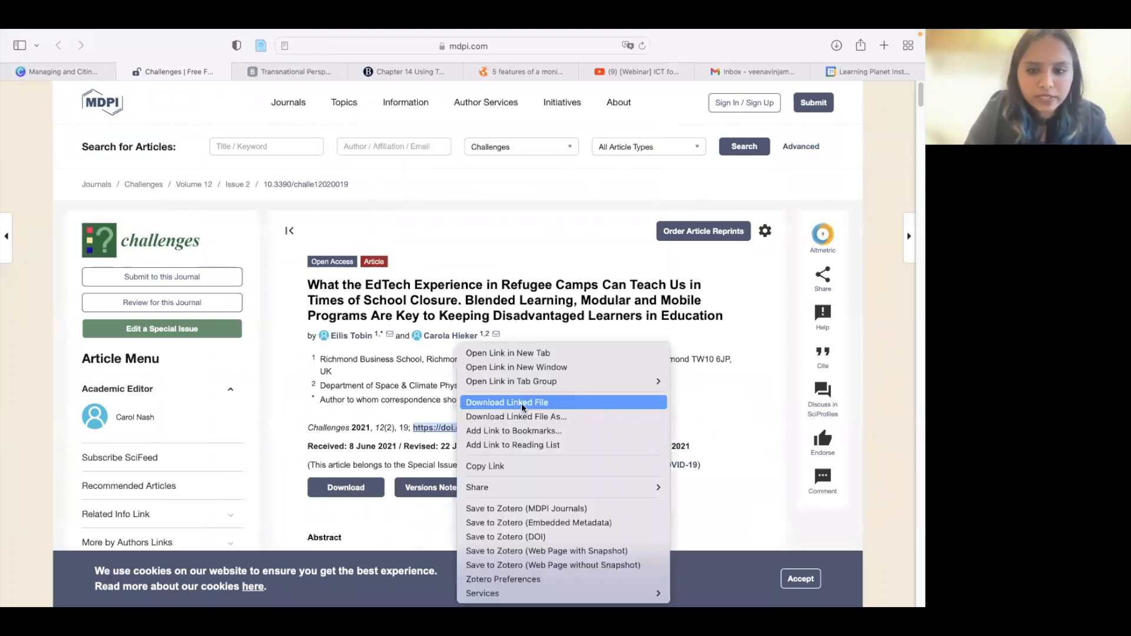
left_click(506, 466)
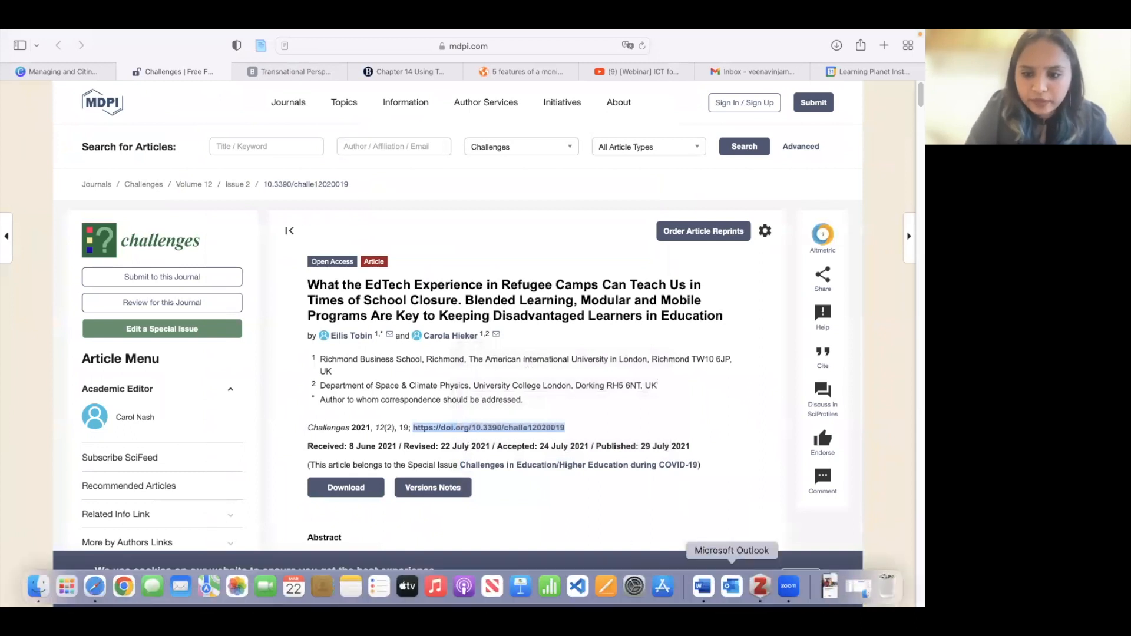
left_click(758, 585)
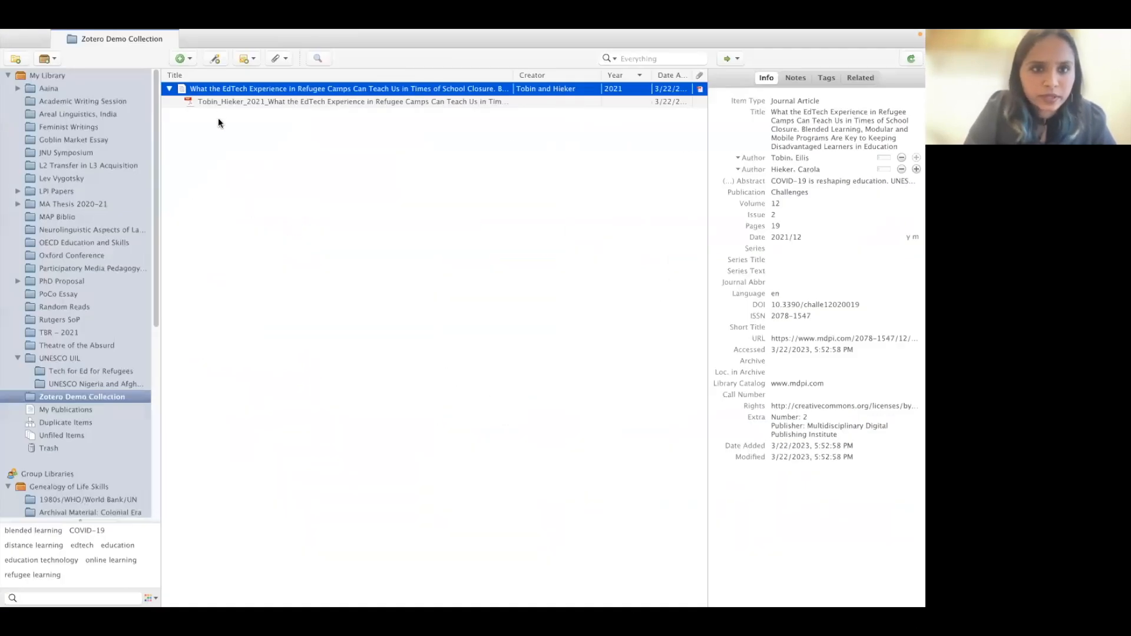
left_click(215, 59)
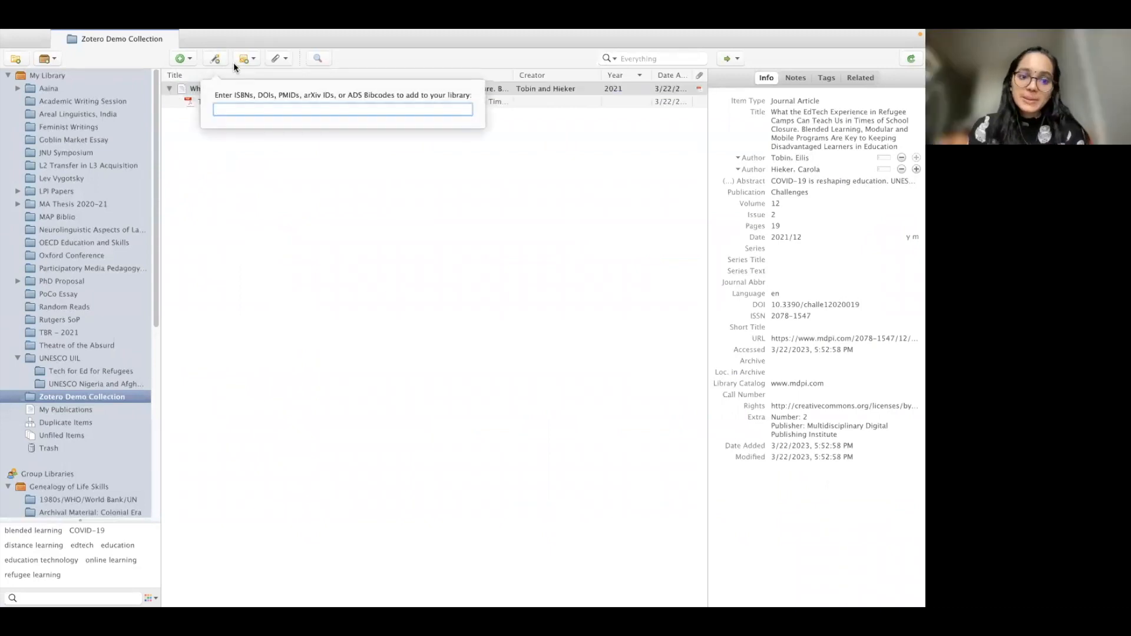
key("super+v")
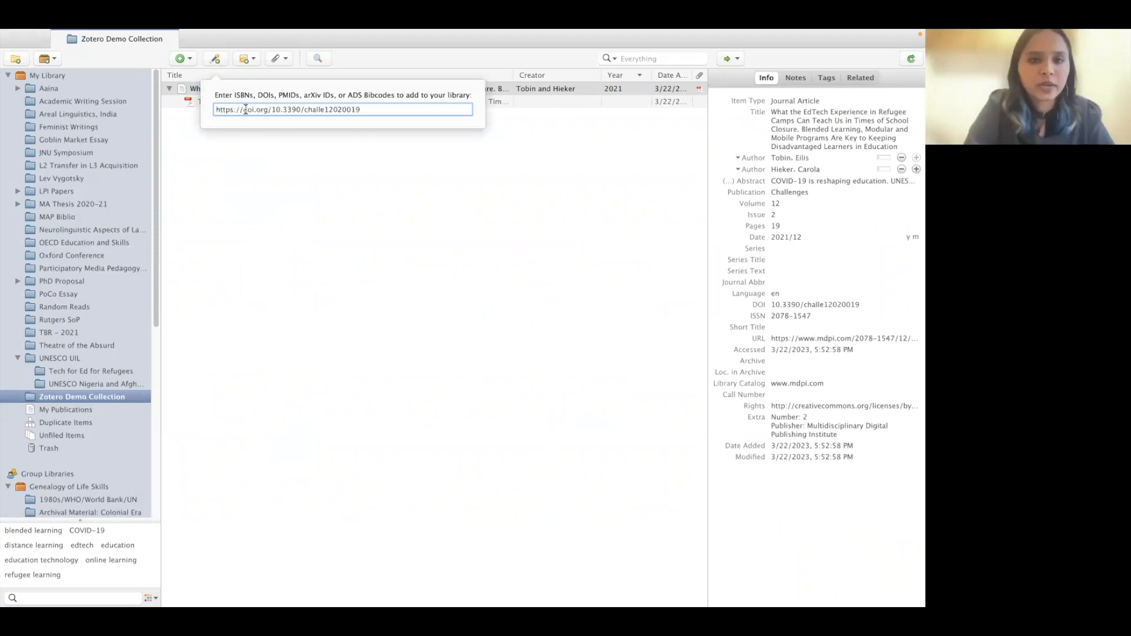
key("Return")
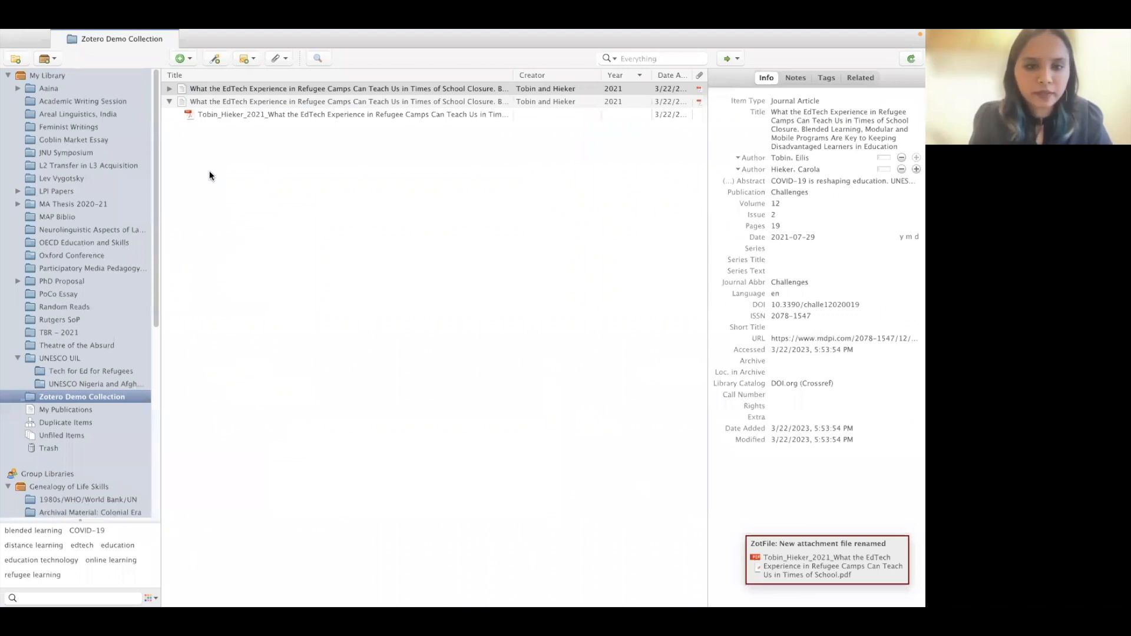
mouse_move(247, 30)
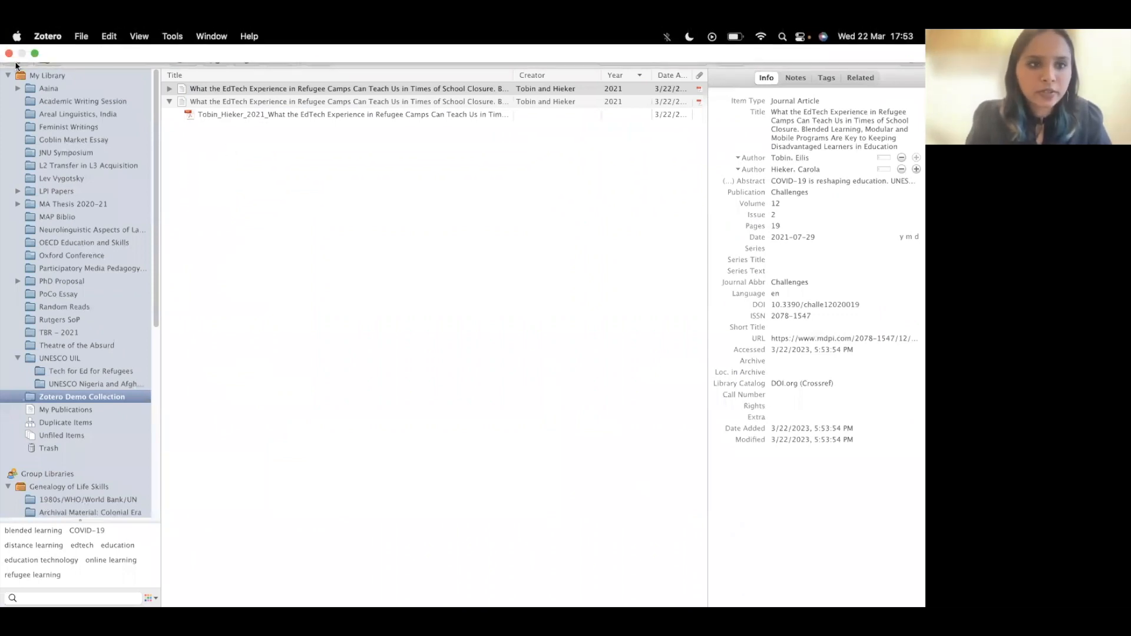
- Take Zotero out of full screen and open the Zotero Workshop DemoFiles folder in Finder
left_click(35, 52)
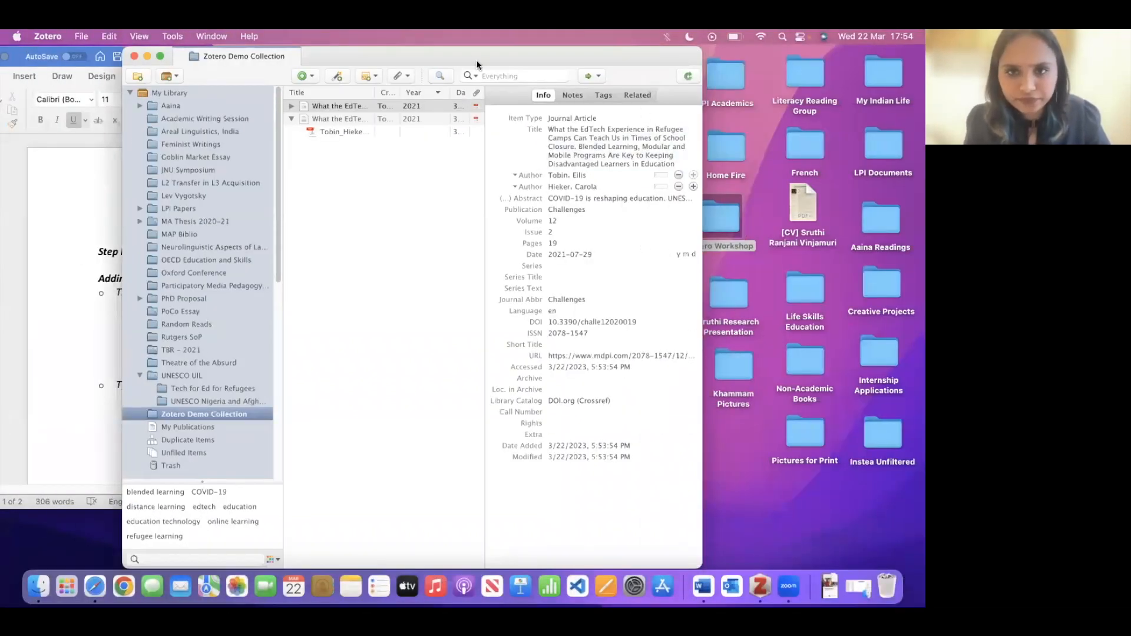
left_click_drag(477, 61, 253, 43)
left_click(250, 39)
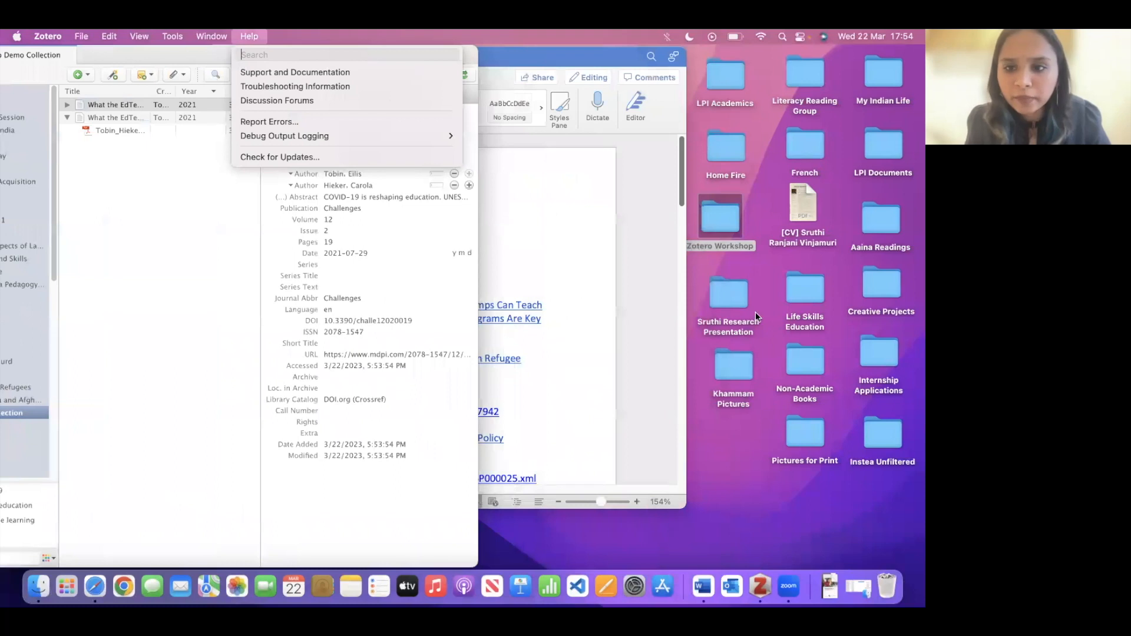
left_click(720, 200)
double_click(705, 245)
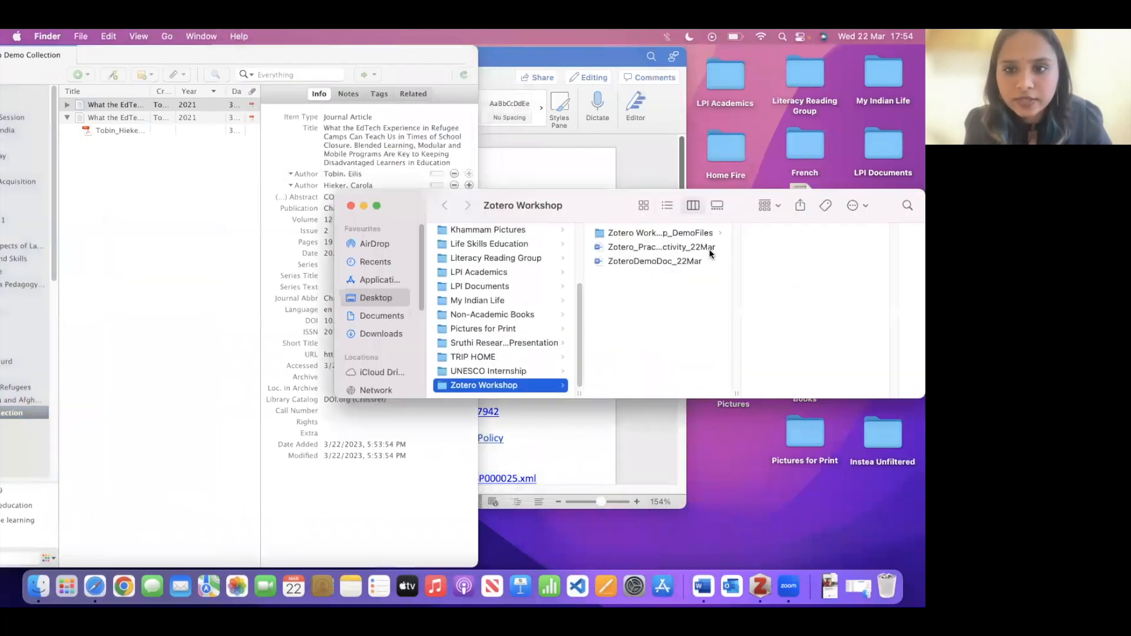
left_click(622, 234)
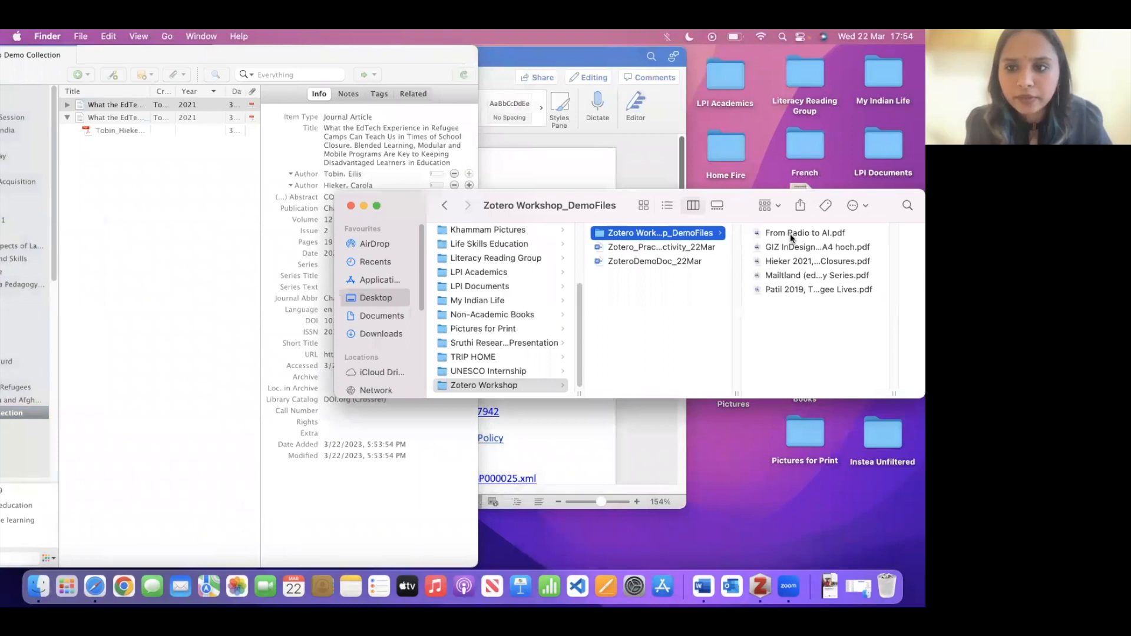
- Drag the Hieker 2021 PDF from DemoFiles into the Zotero collection as a new item
left_click(808, 261)
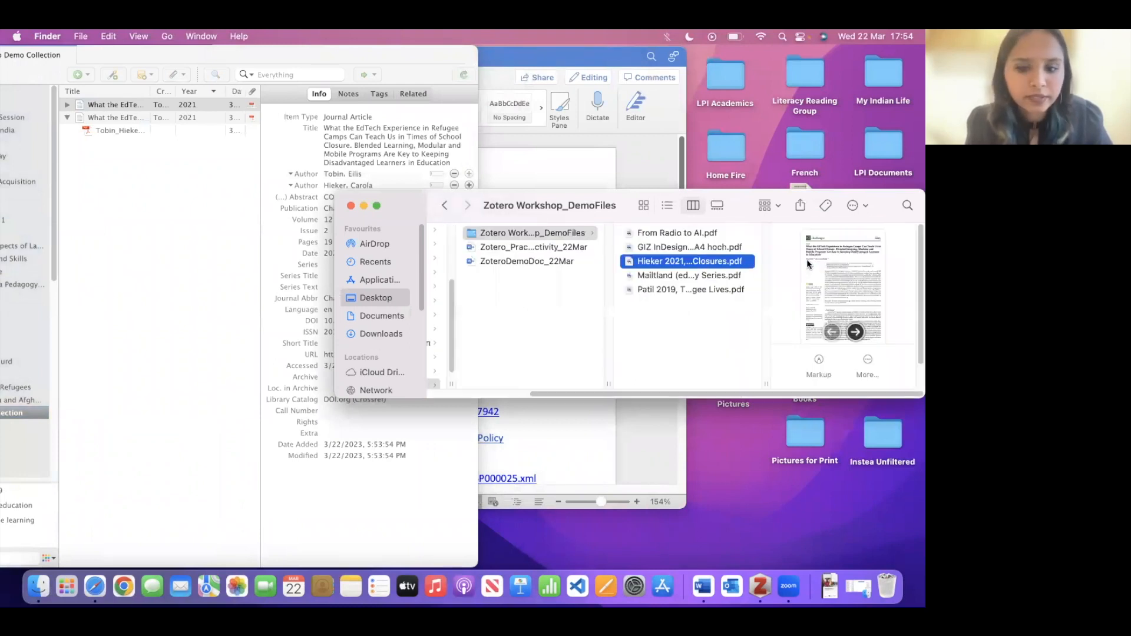
left_click(761, 587)
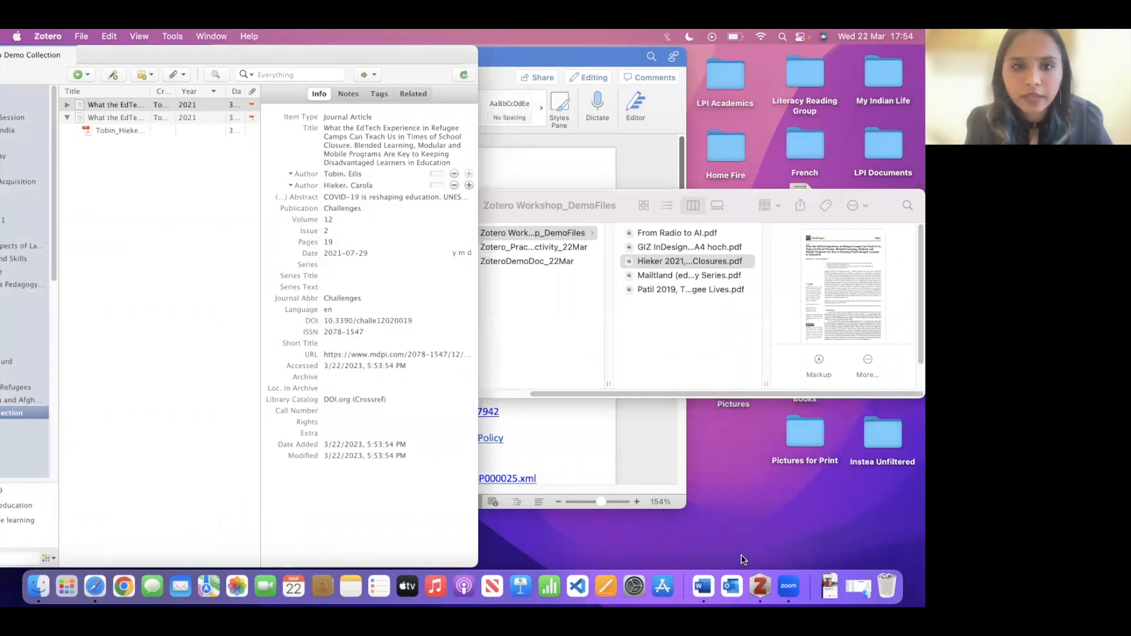
left_click_drag(690, 263, 165, 206)
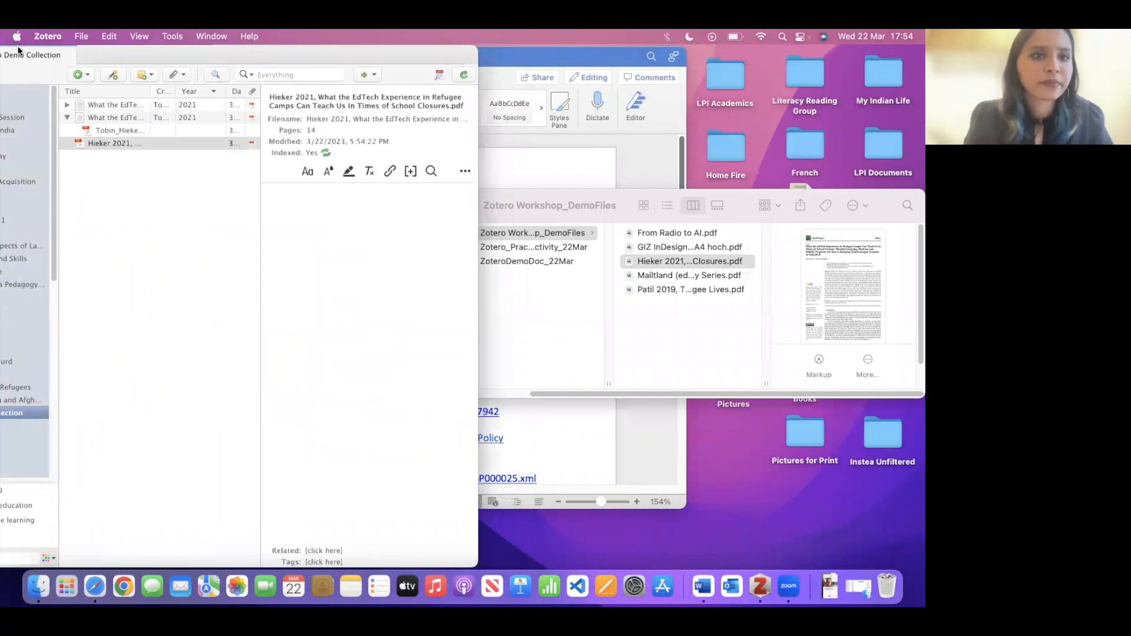
left_click_drag(134, 51, 369, 51)
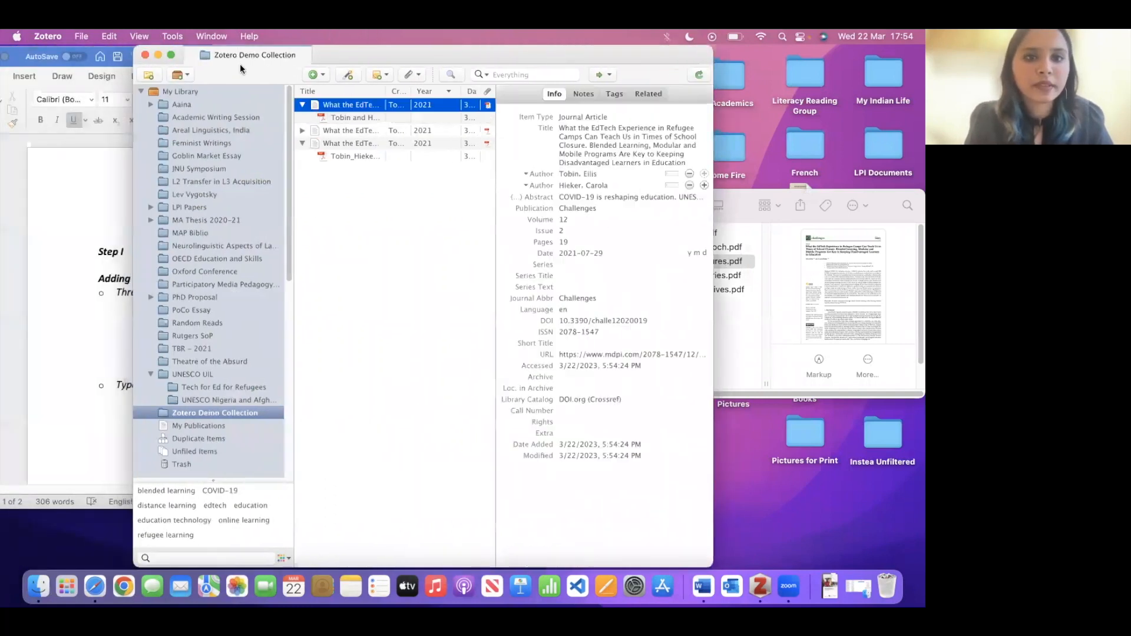
- Return Zotero to full screen and compare the DOI-added duplicate with the original's PDF attachment
left_click(170, 54)
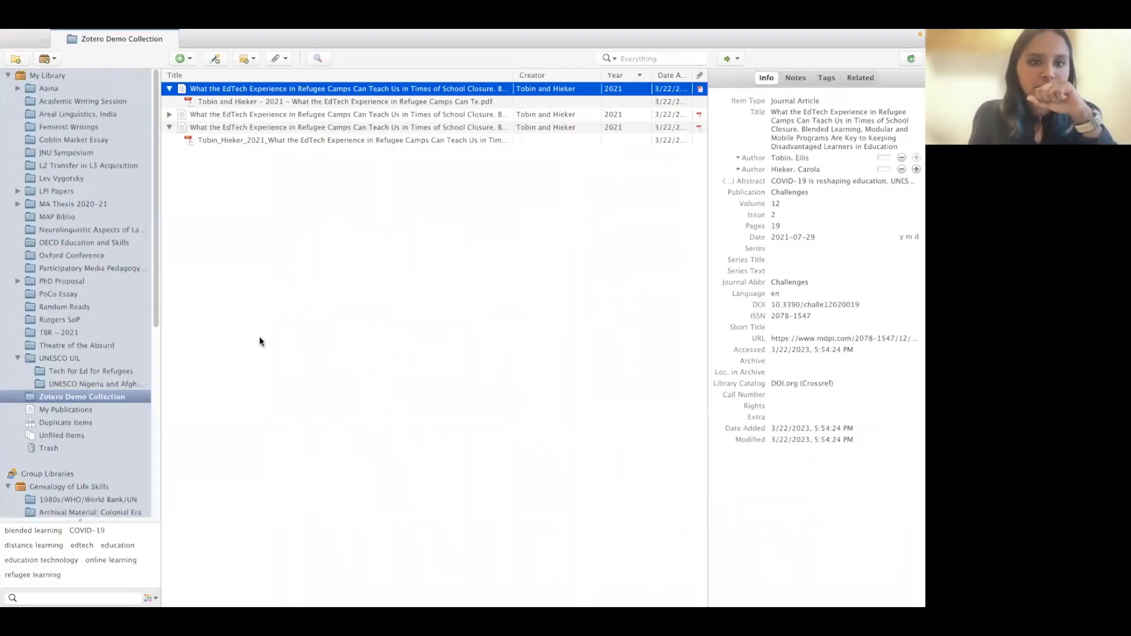
left_click(246, 113)
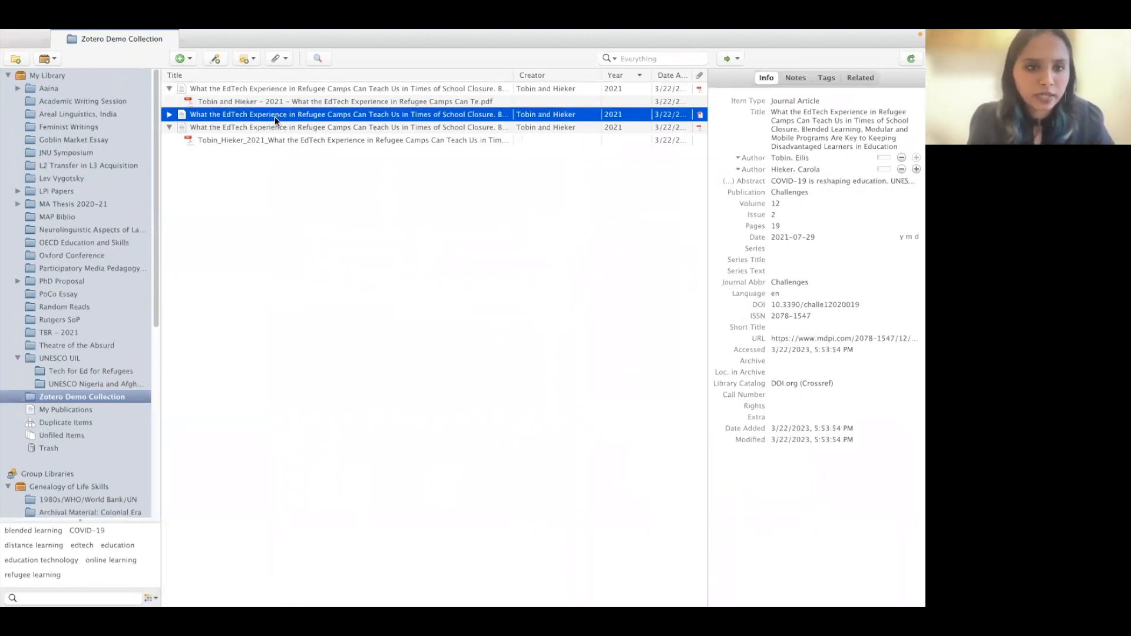
left_click(238, 141)
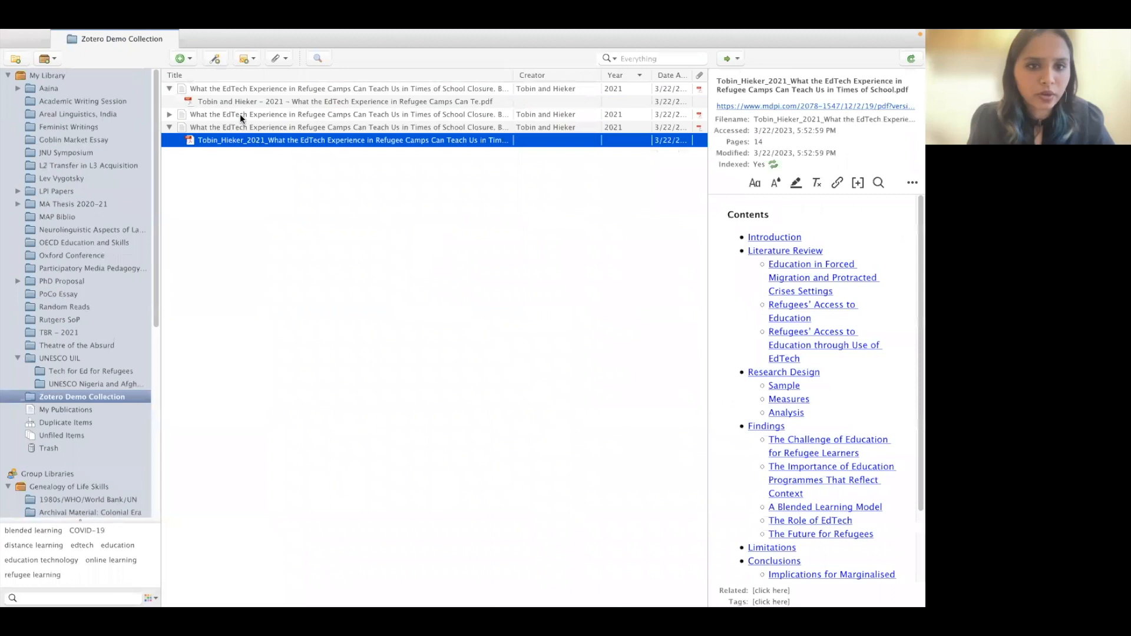
- Select the two duplicate EdTech entries and move them to the Trash
left_click(256, 88)
key("shift+Down")
key("shift+Down")
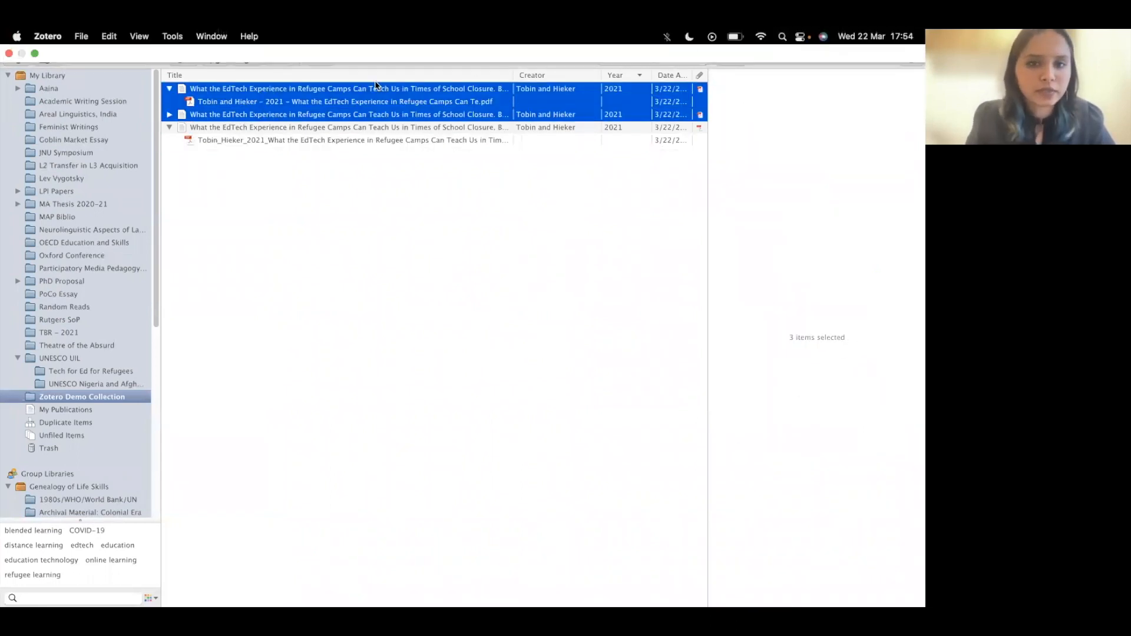
right_click(376, 96)
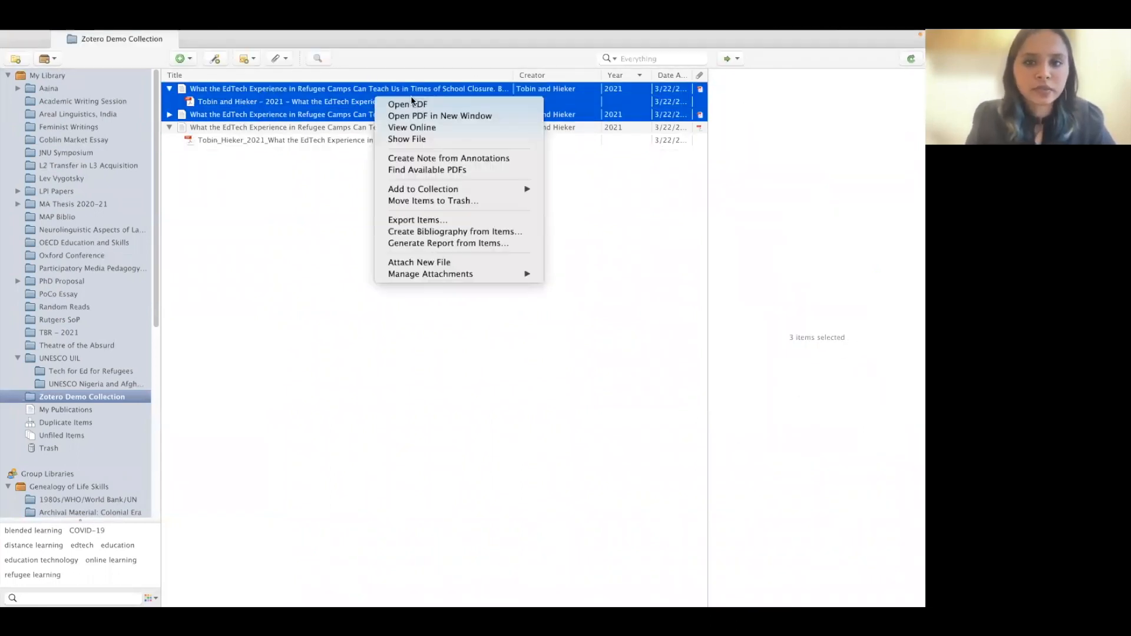
left_click(458, 201)
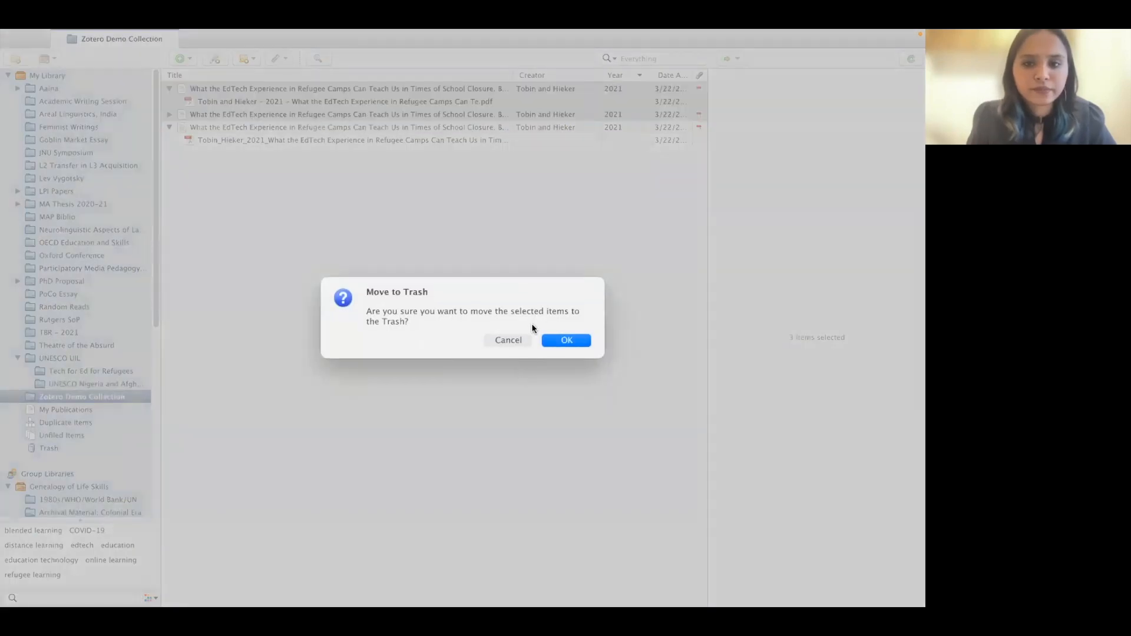
left_click(544, 340)
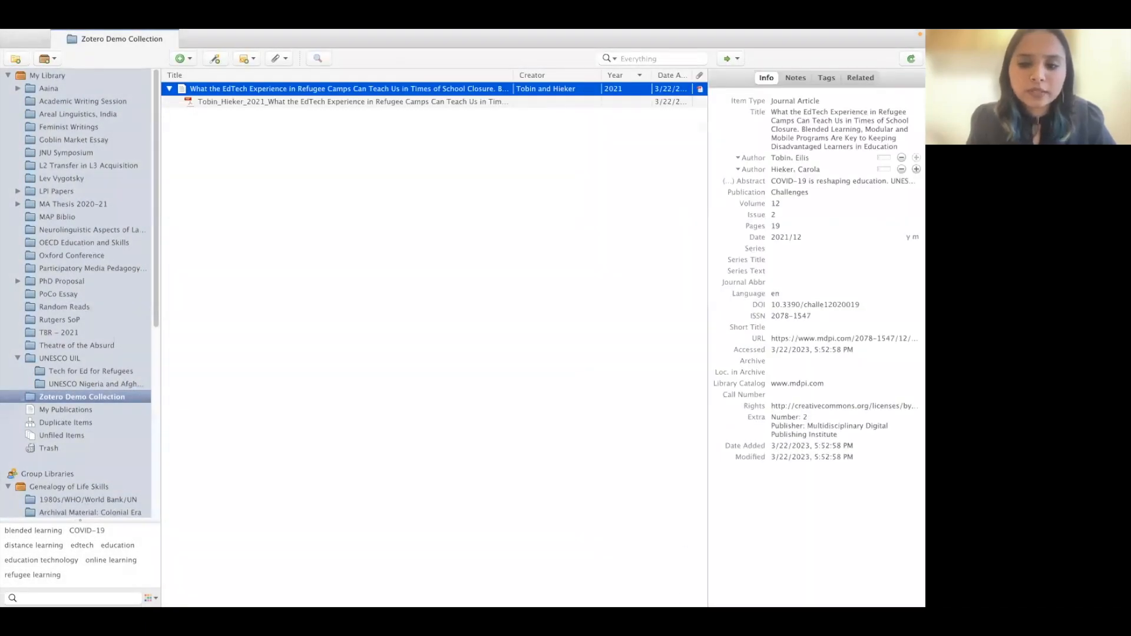
mouse_move(645, 589)
left_click(697, 586)
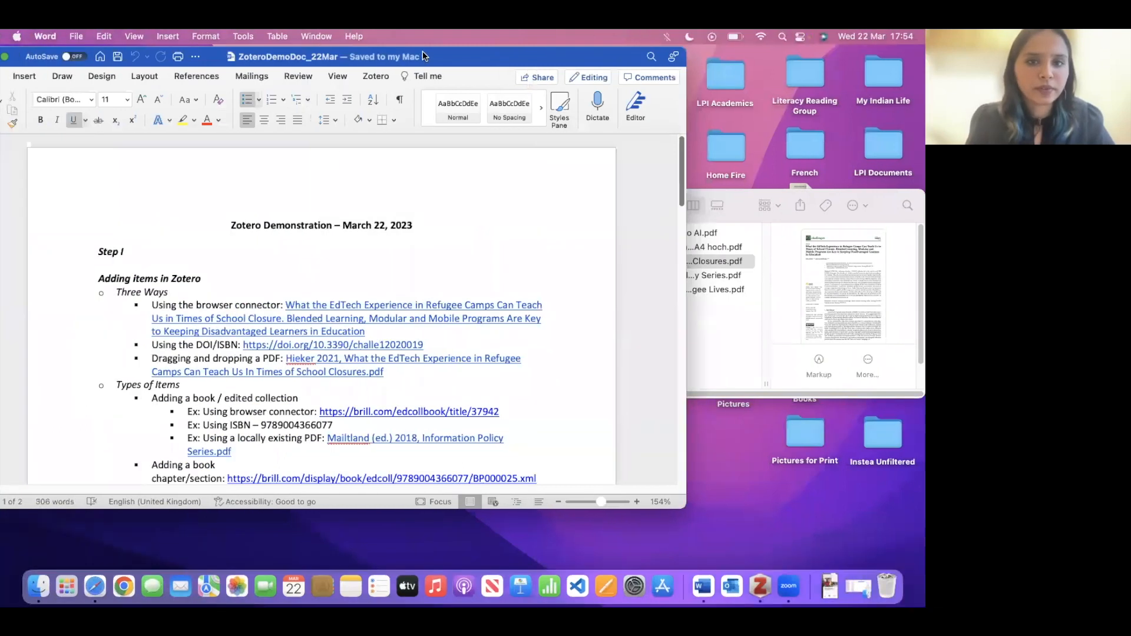
left_click_drag(422, 56, 556, 55)
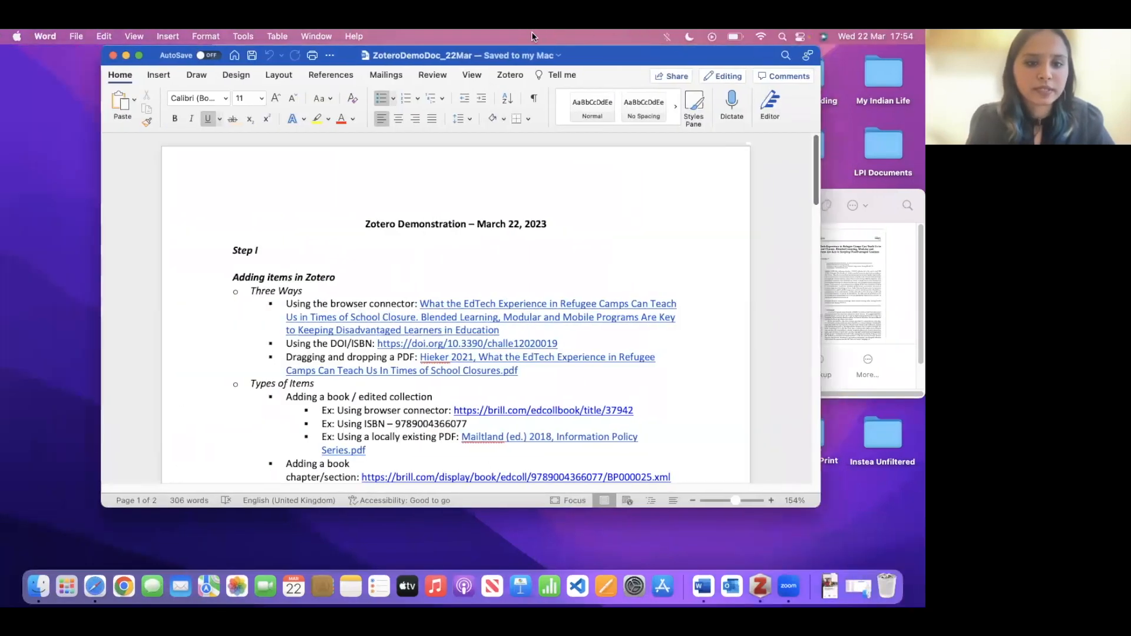
scroll(486, 276, "down", 5)
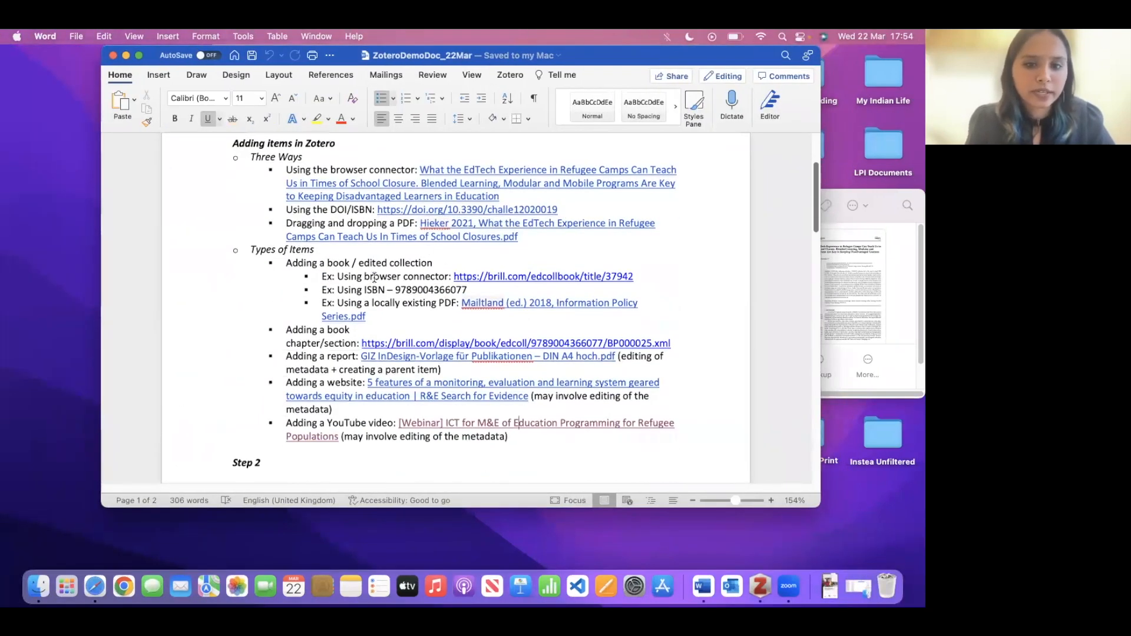
double_click(427, 289)
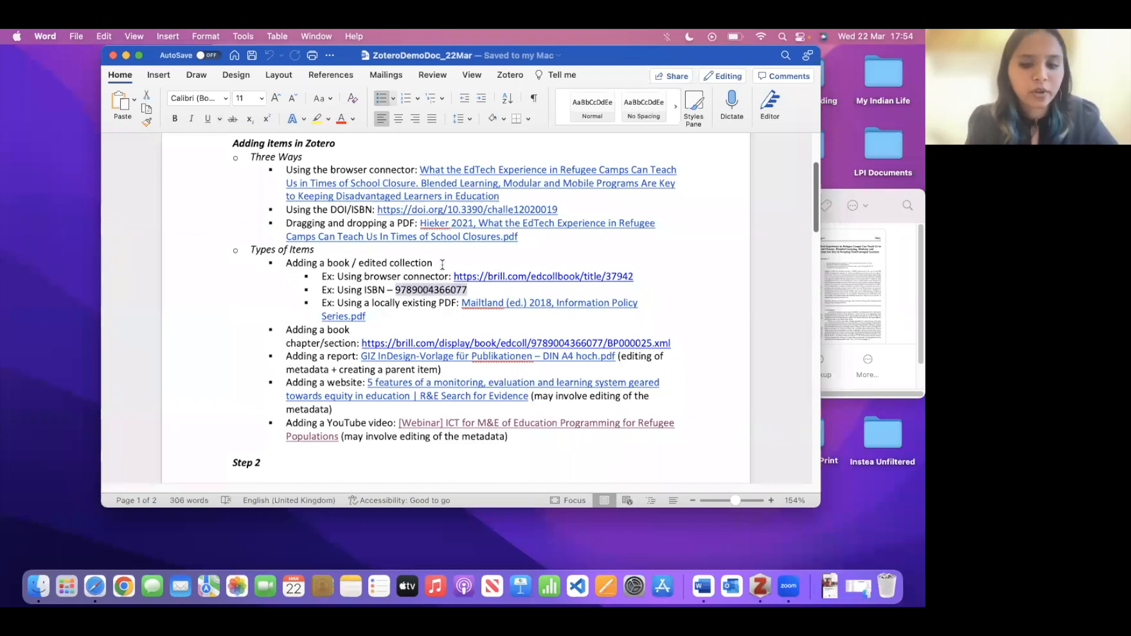
left_click(759, 586)
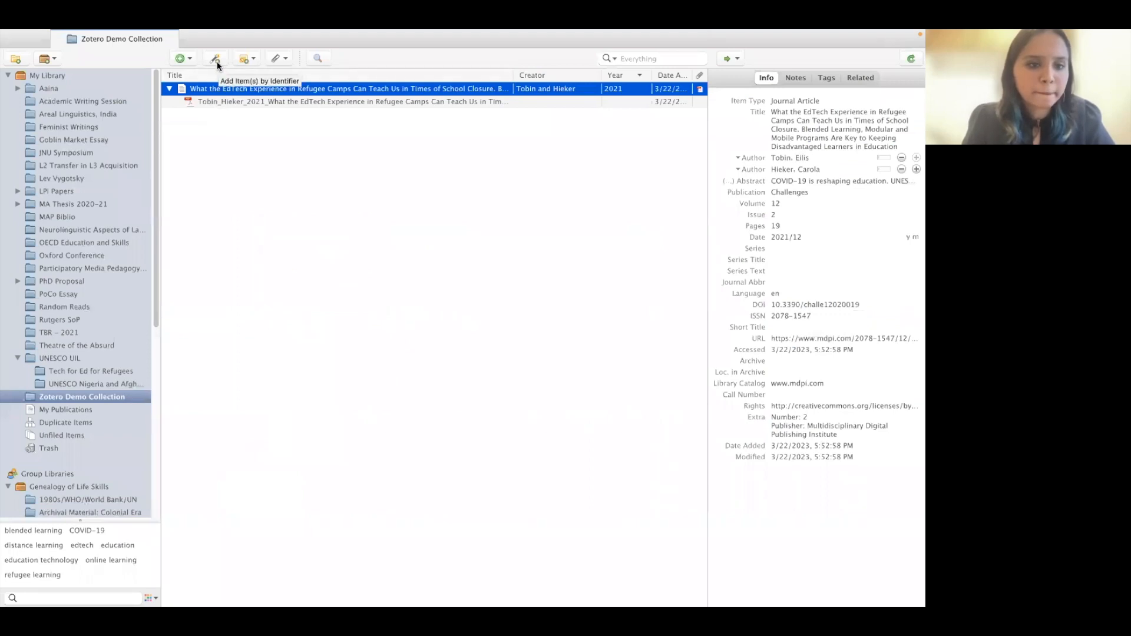
left_click(215, 60)
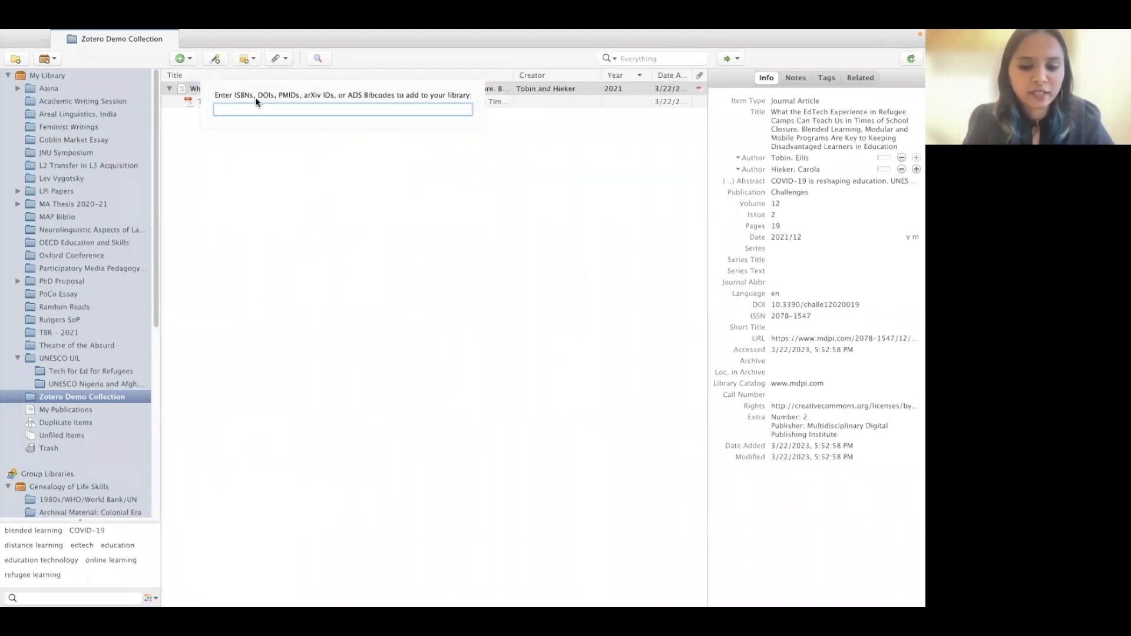
key("Return")
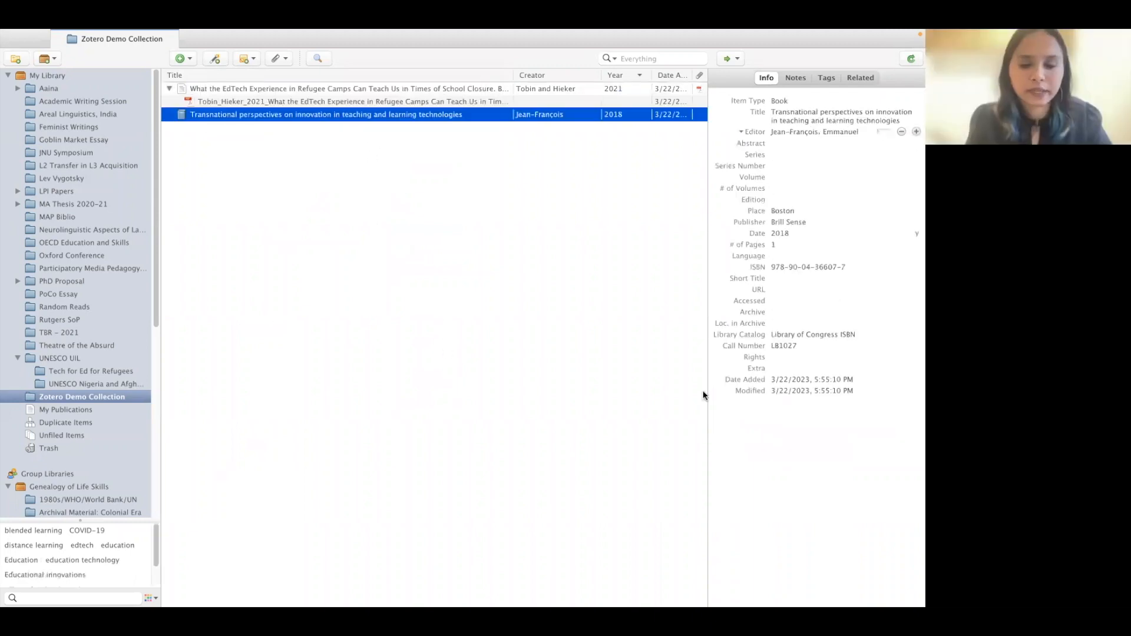
mouse_move(662, 599)
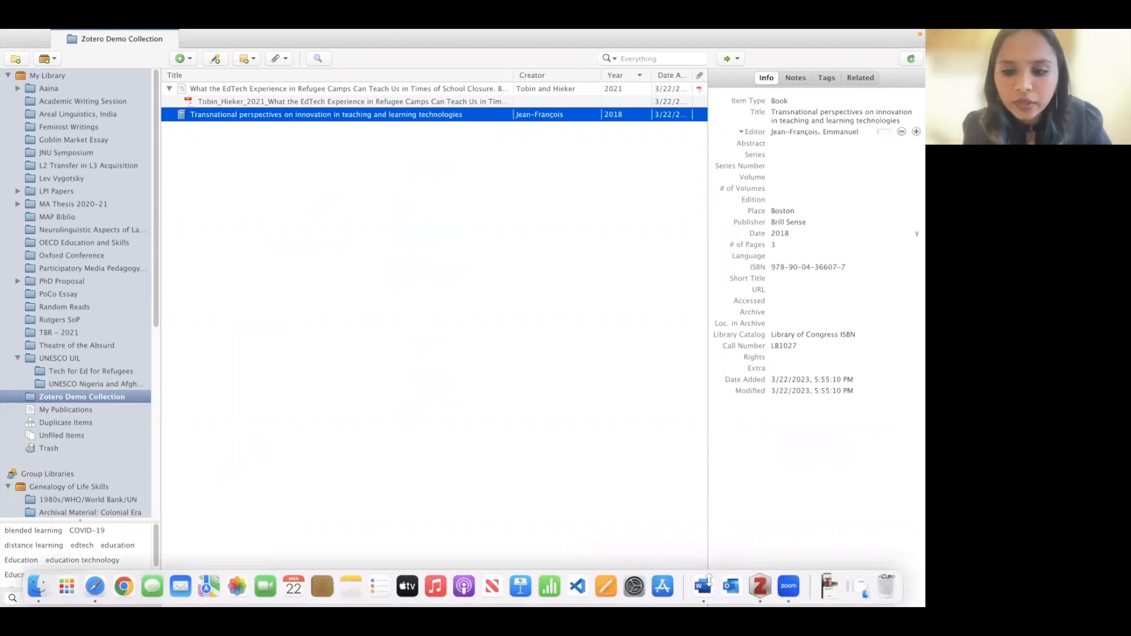
left_click(698, 588)
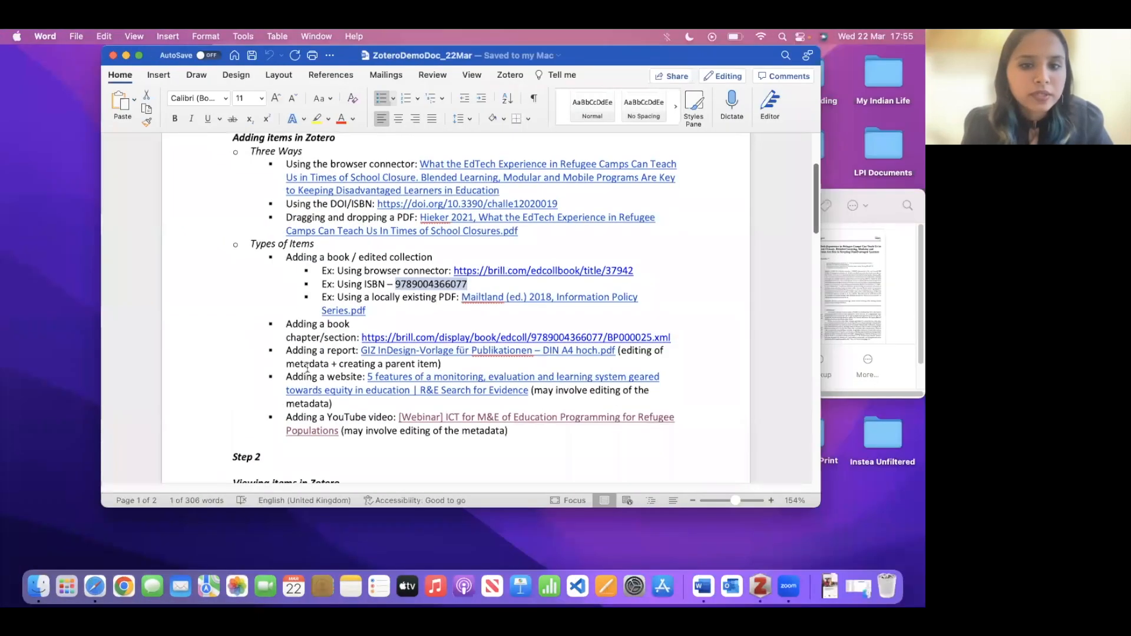
- Open the brill.com link and save the Transnational Perspectives book page with the Zotero Connector
left_click(500, 271)
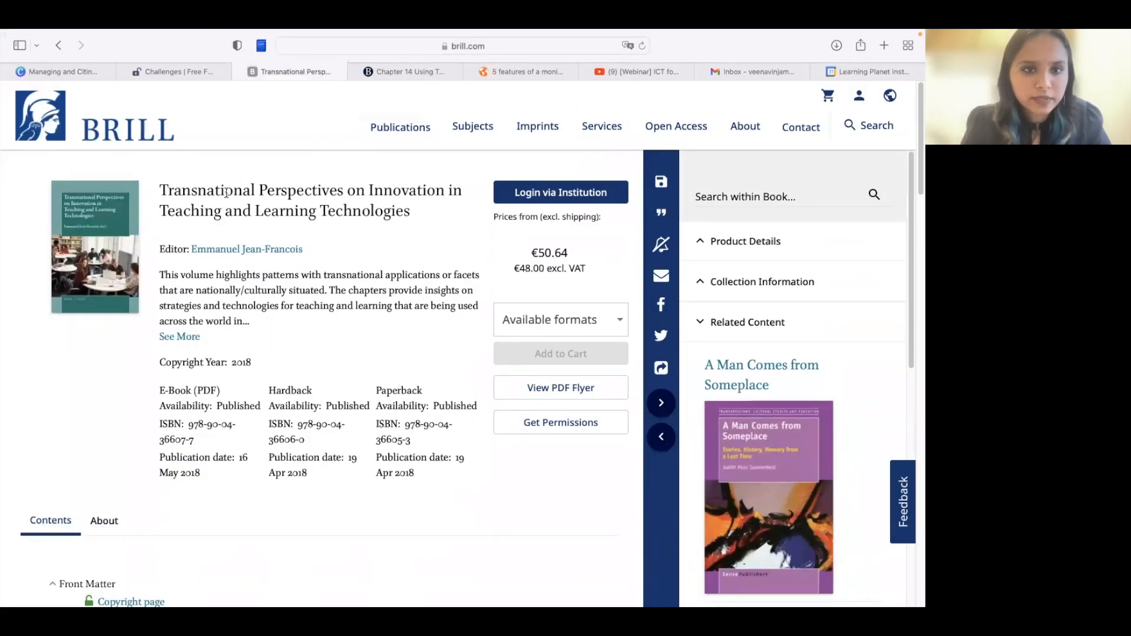
left_click(261, 46)
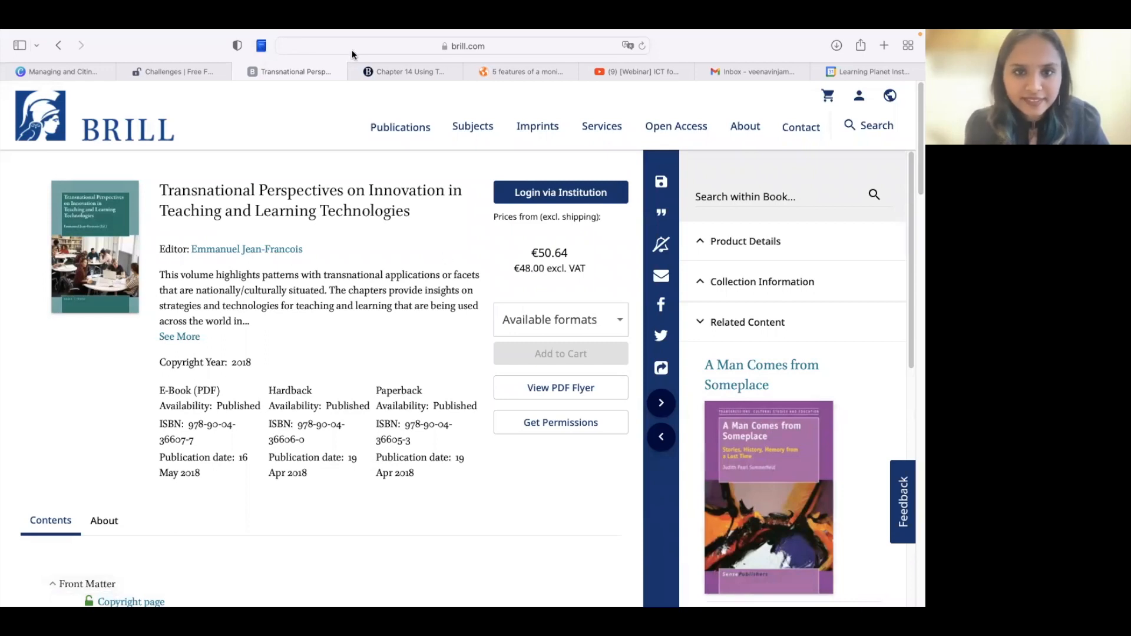
mouse_move(923, 605)
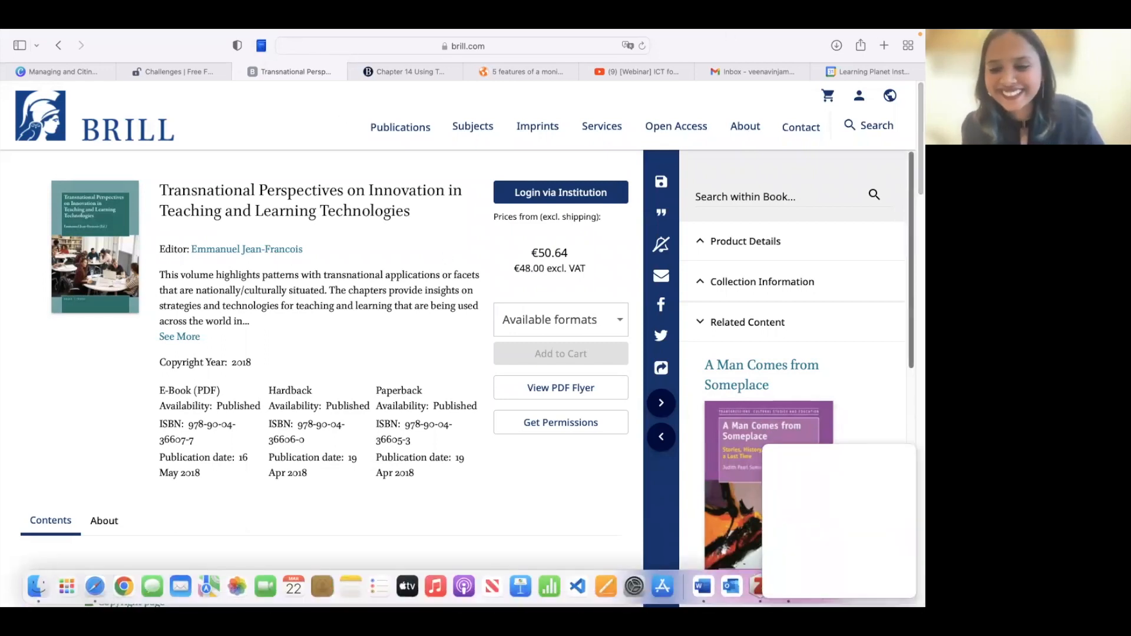
left_click(760, 586)
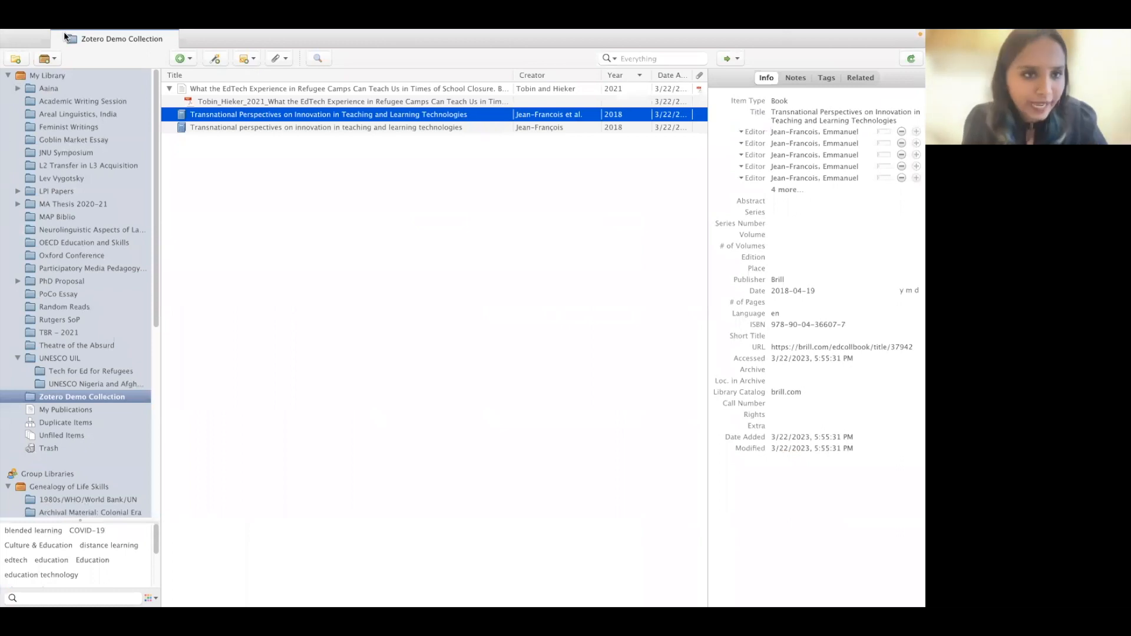
- Drag the Maitland 2018 PDF from Finder into Zotero, creating the Digital lifeline? book item
mouse_move(3, 32)
left_click(33, 53)
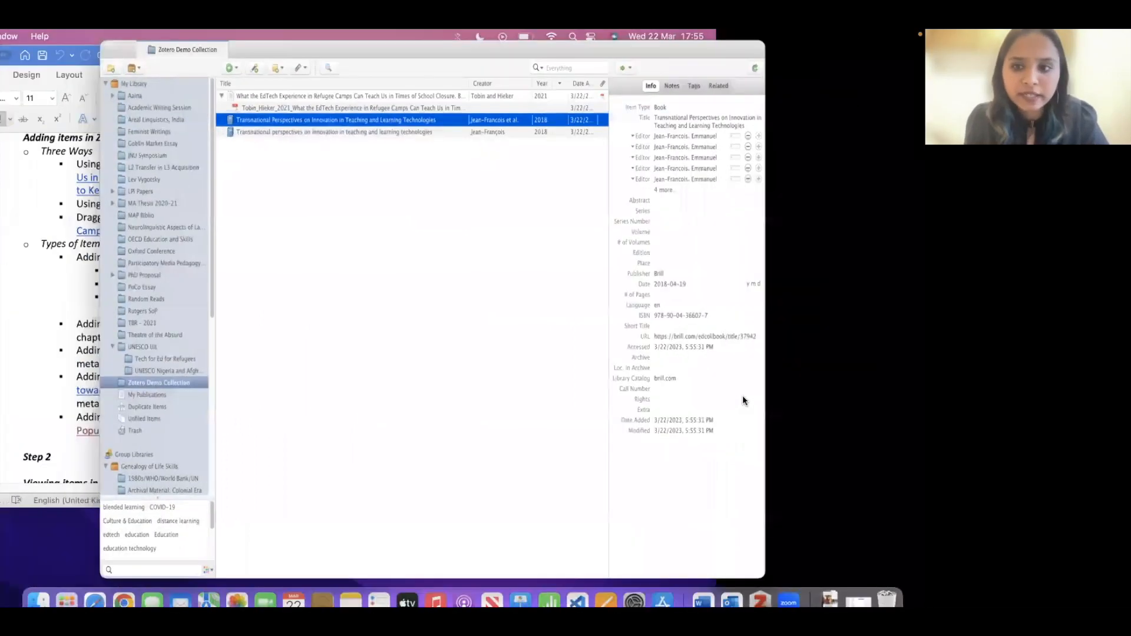
left_click_drag(425, 52, 242, 50)
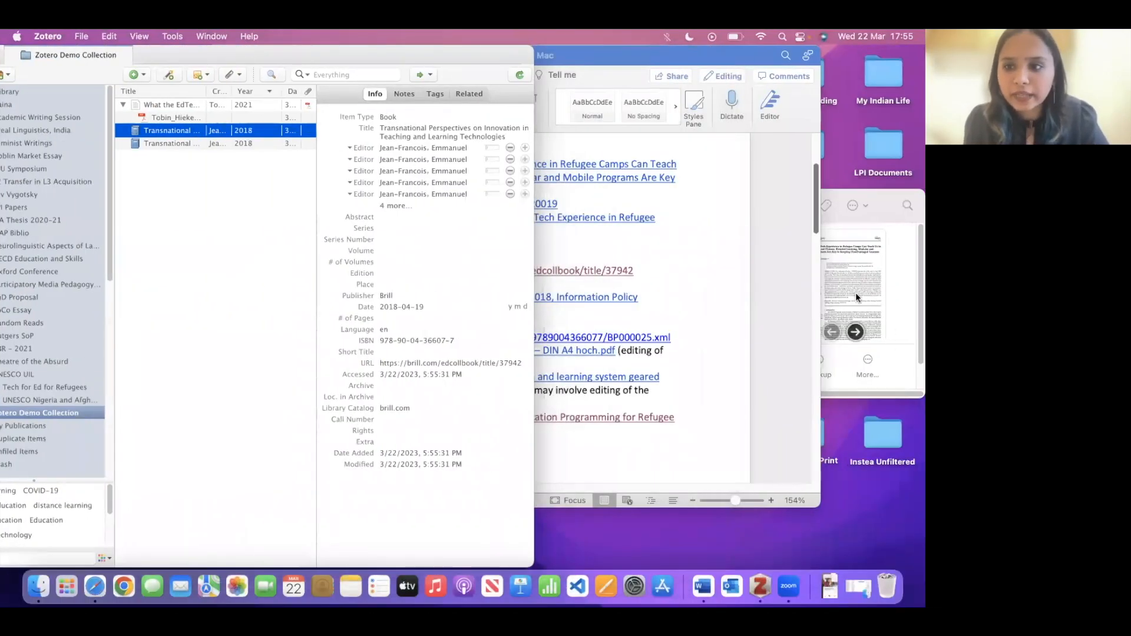
left_click_drag(850, 192, 893, 138)
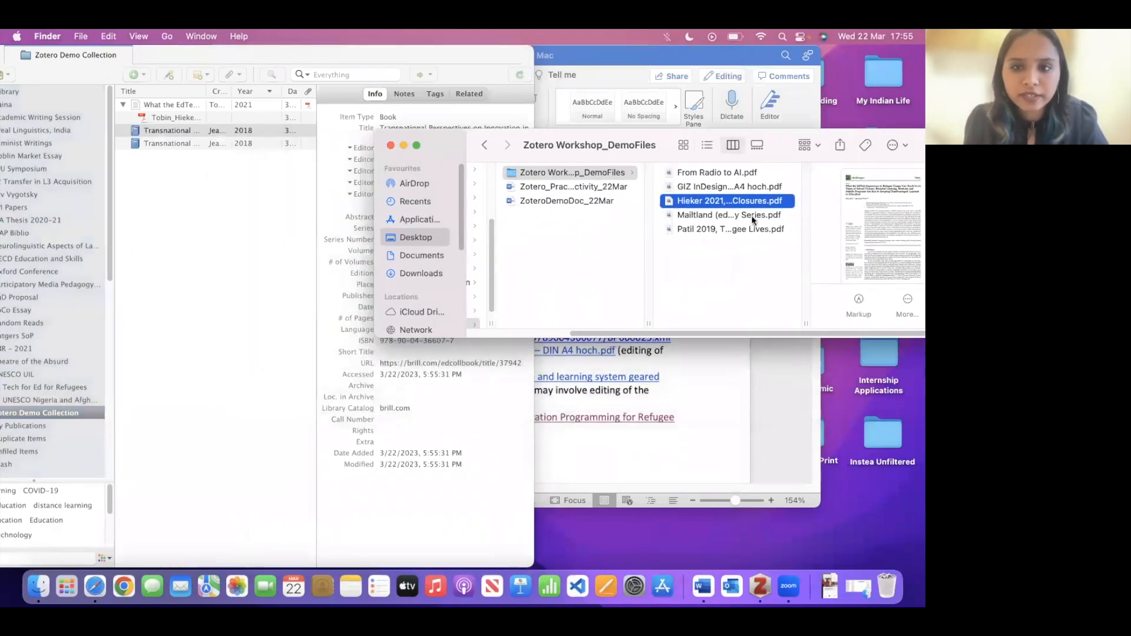
left_click_drag(722, 216, 188, 187)
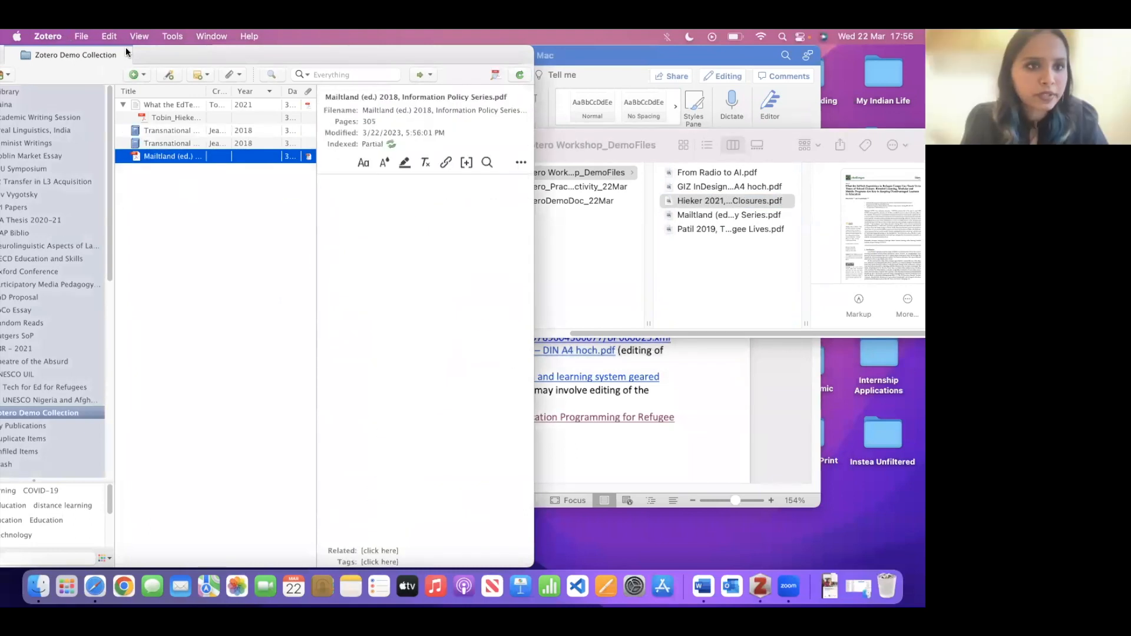
left_click_drag(167, 50, 335, 36)
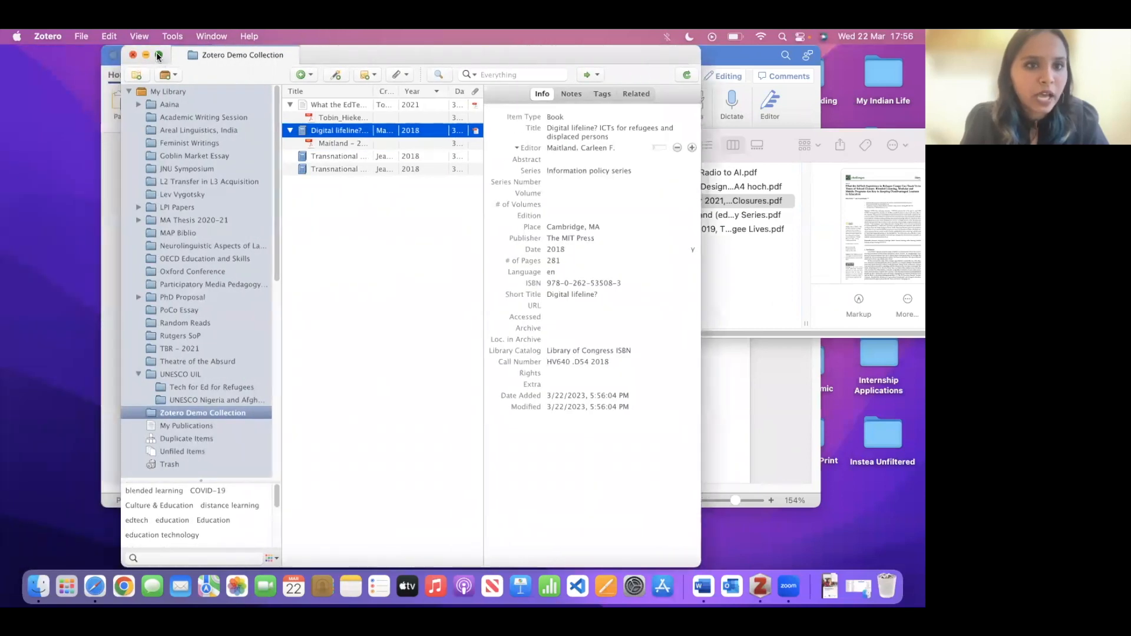
left_click(158, 56)
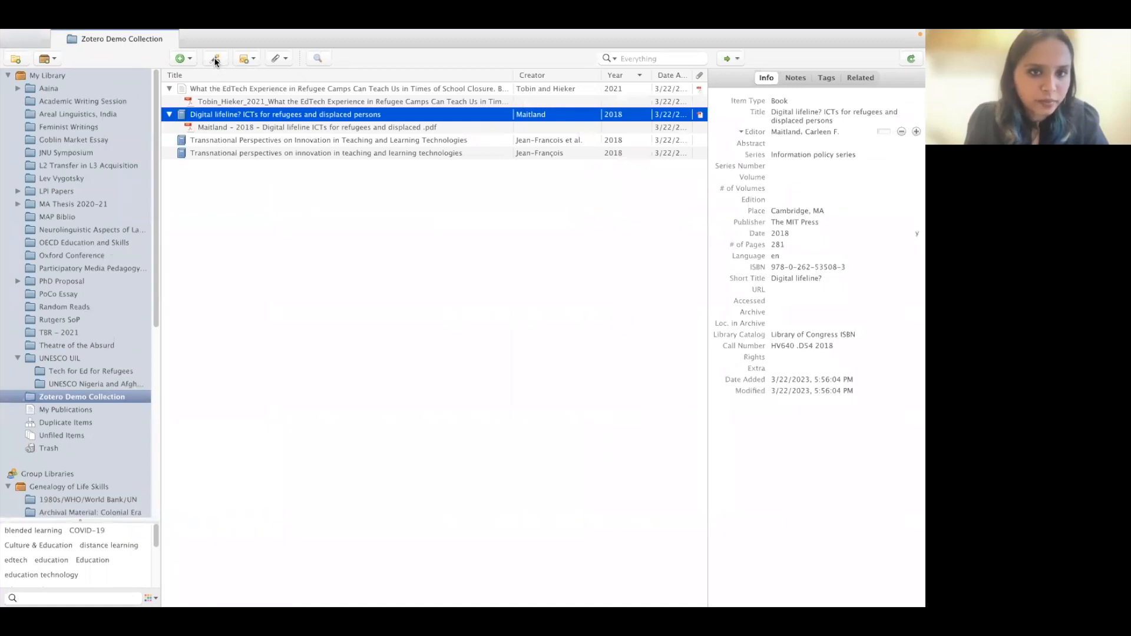
left_click(214, 58)
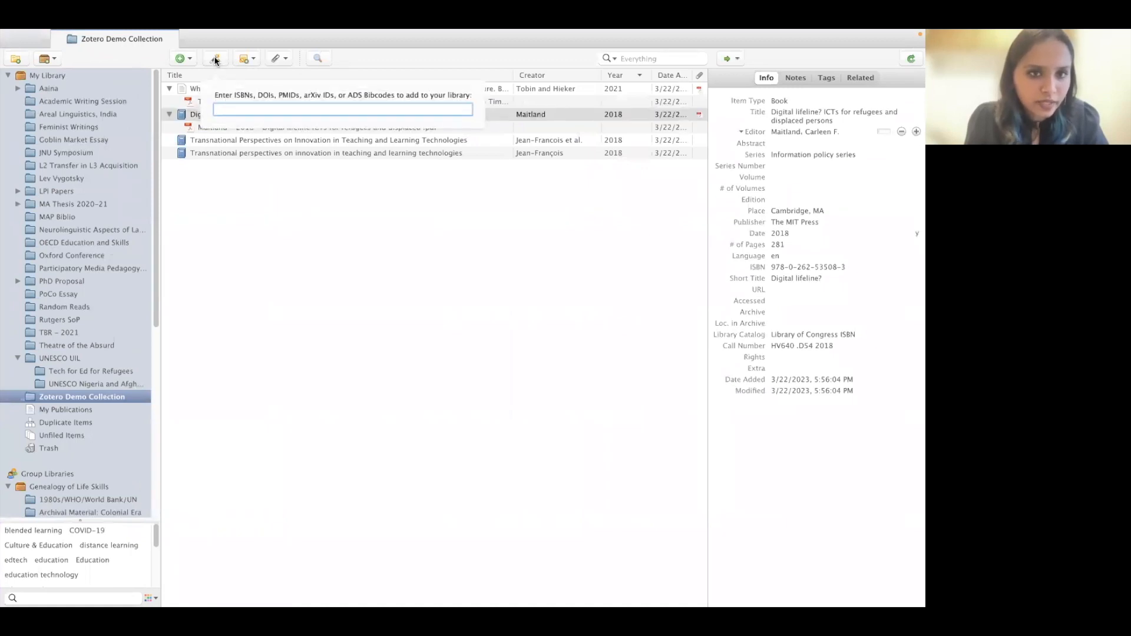
key("super+v")
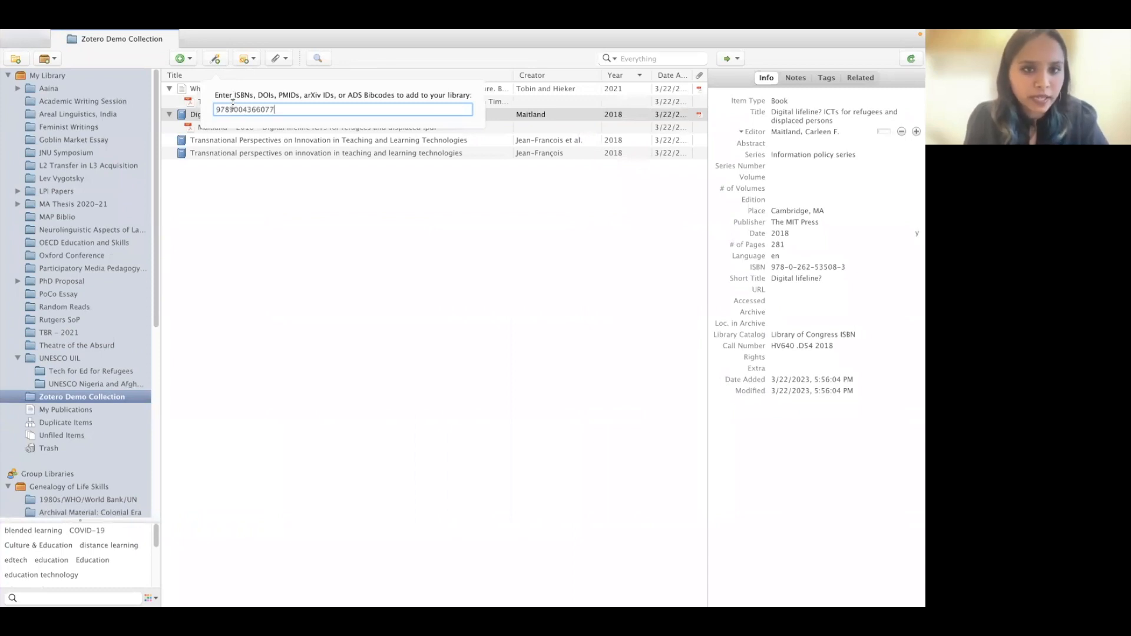
key("Return")
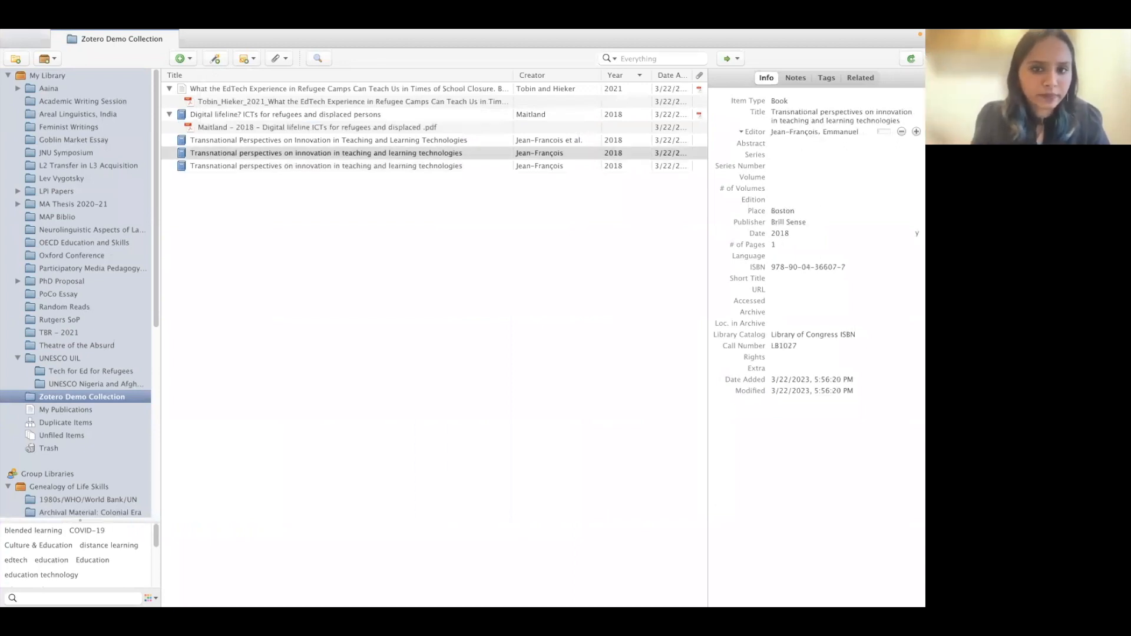
left_click(324, 208)
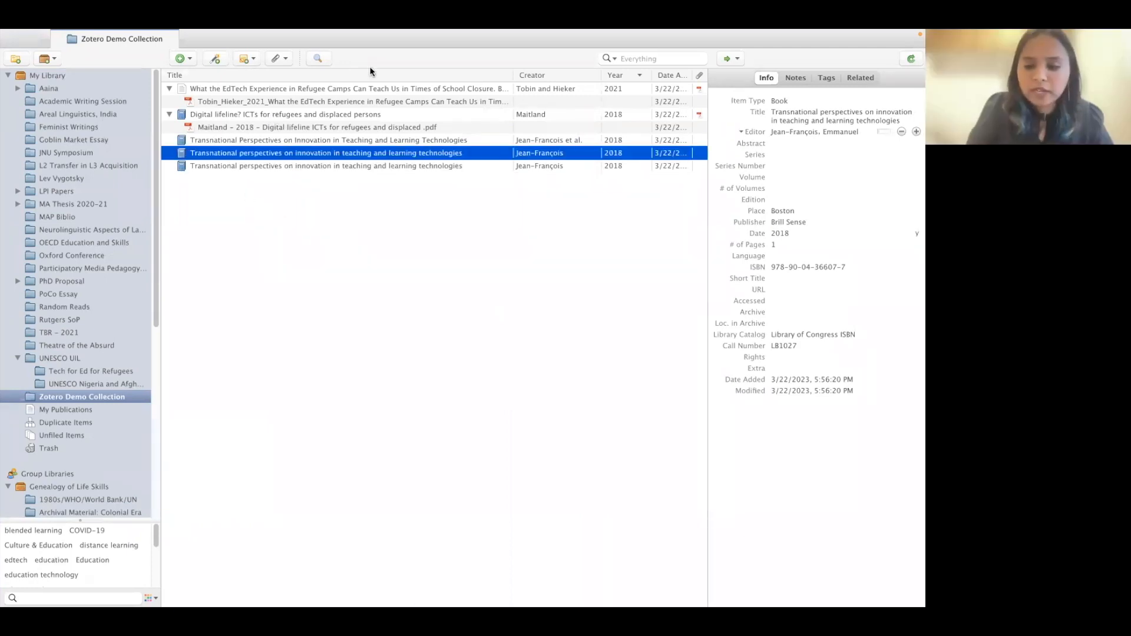
- Select both lowercase Transnational perspectives duplicates and move them to the Trash
left_click(348, 166, "shift")
right_click(338, 155)
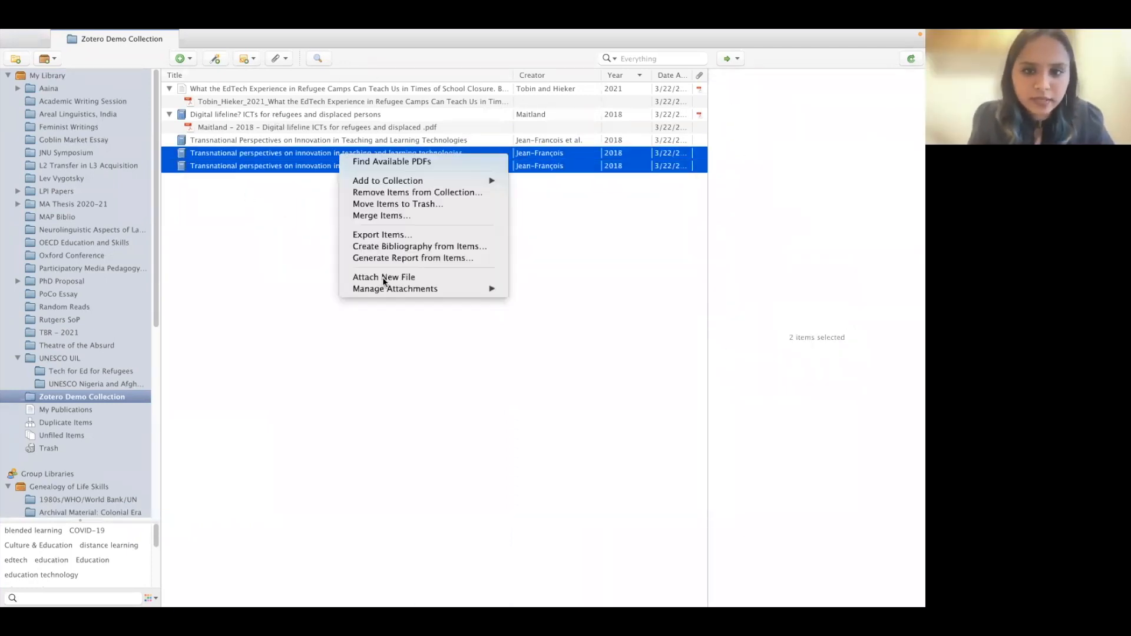
left_click(407, 204)
left_click(575, 334)
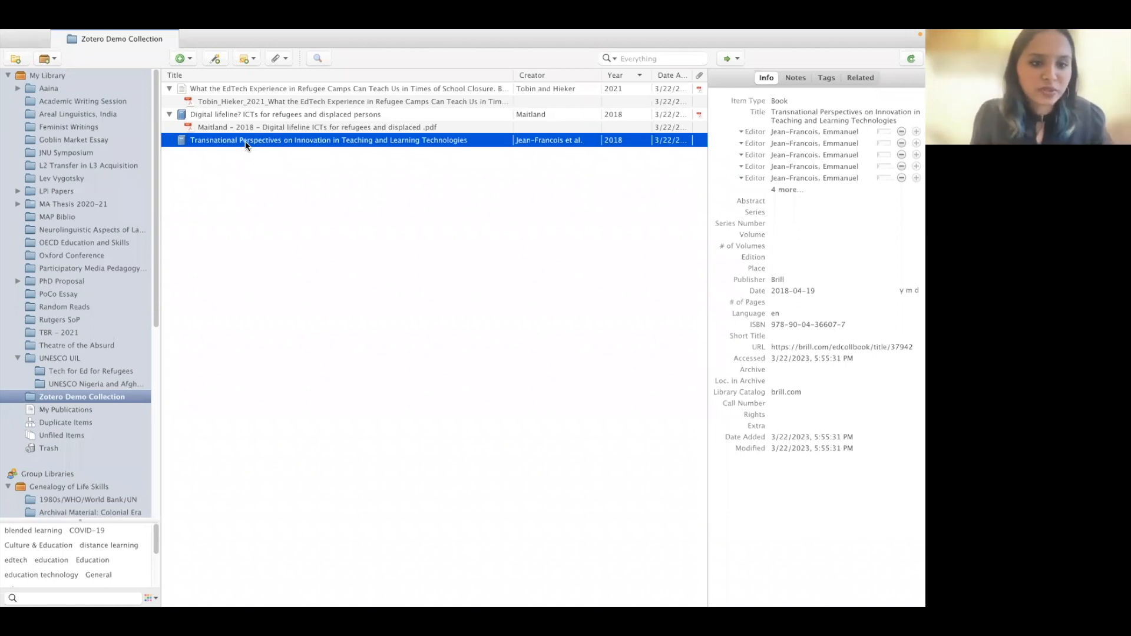
- Open the Brill chapter link from the Word notes and save it to Zotero with the Connector
mouse_move(94, 604)
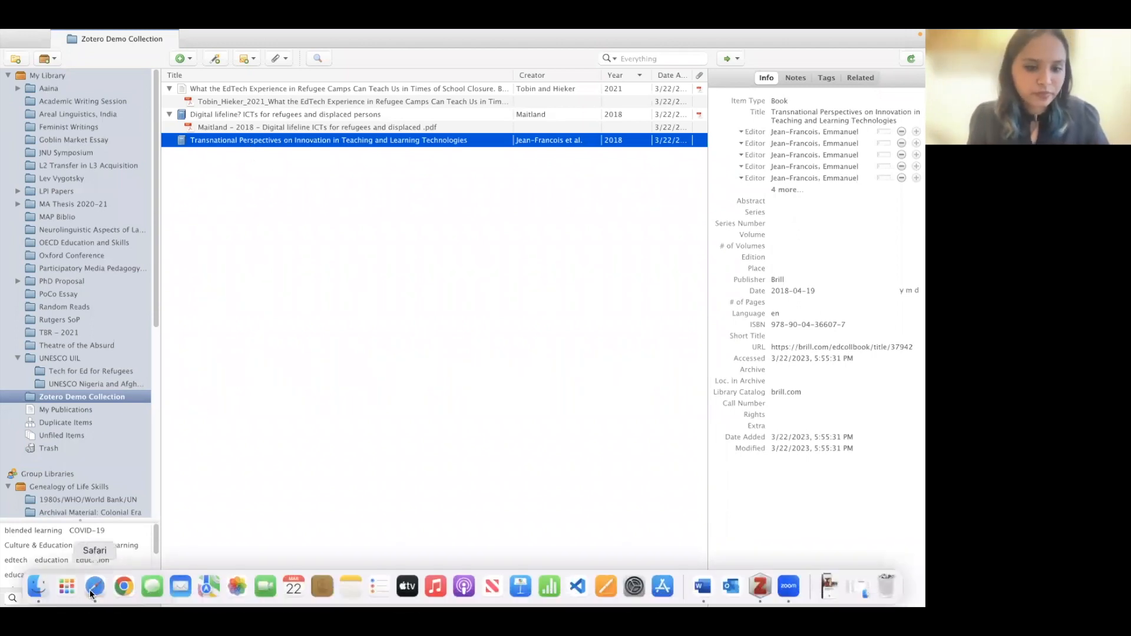
left_click(700, 586)
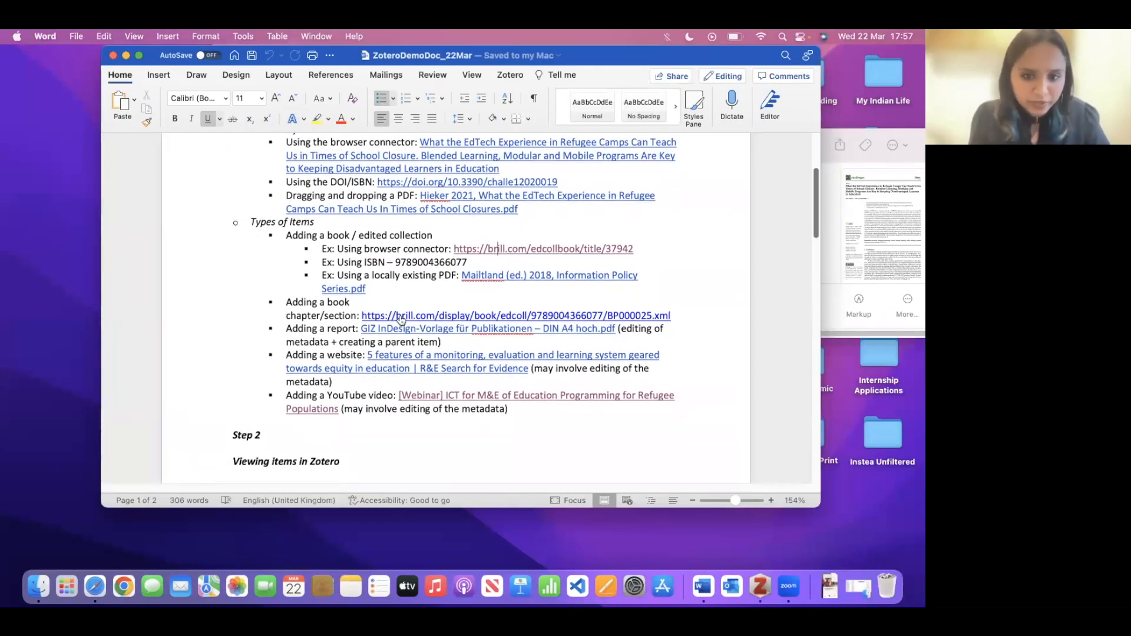
left_click(401, 318)
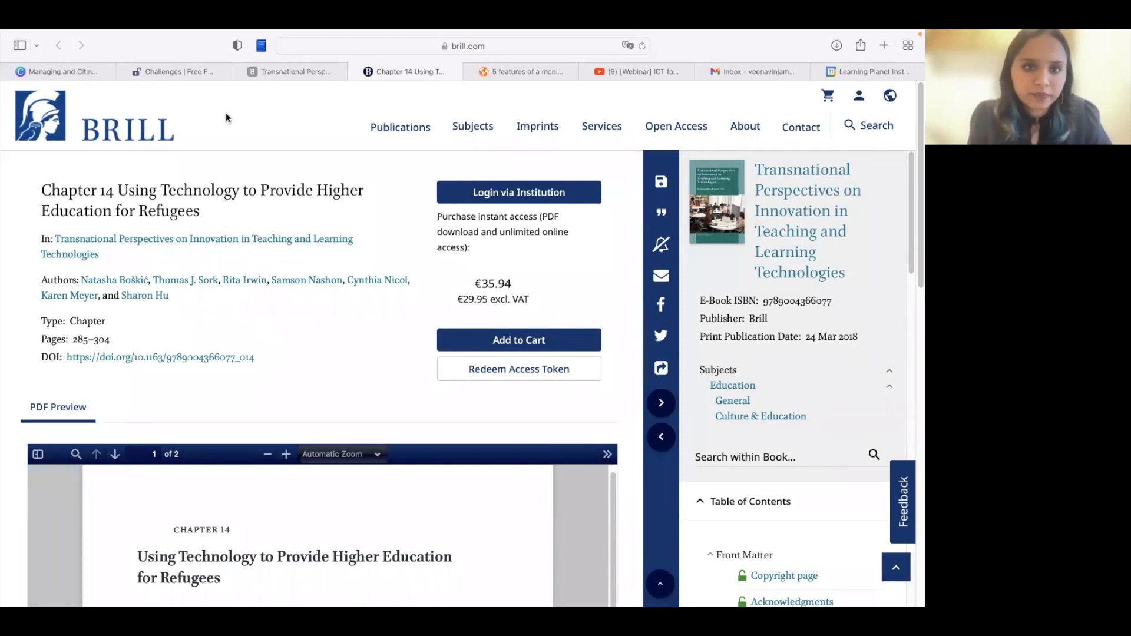
left_click(260, 46)
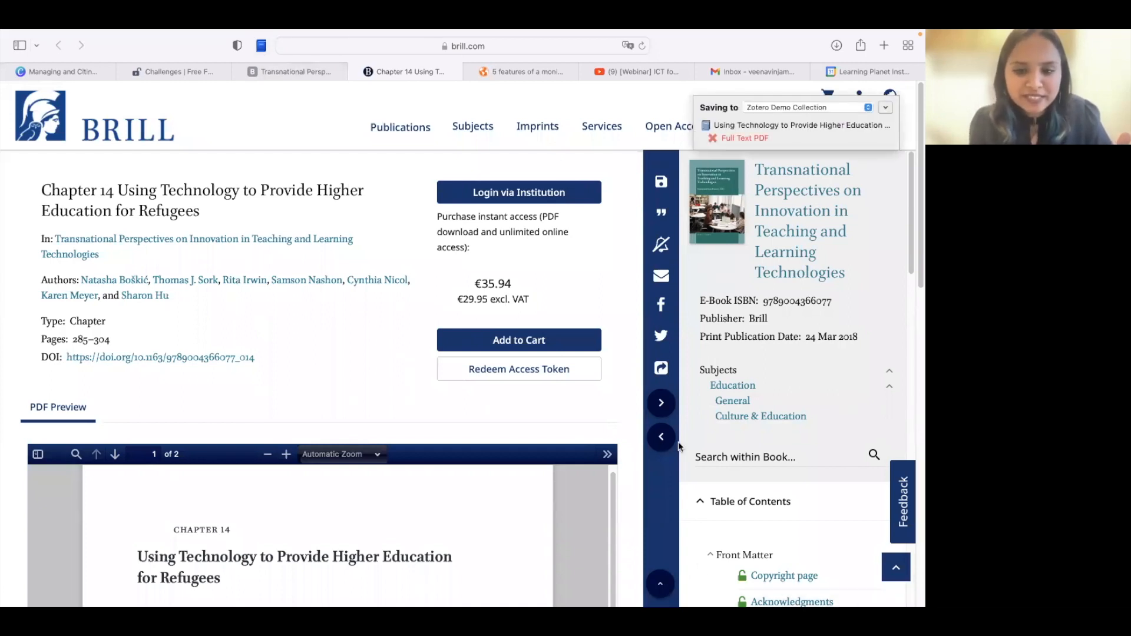
mouse_move(633, 601)
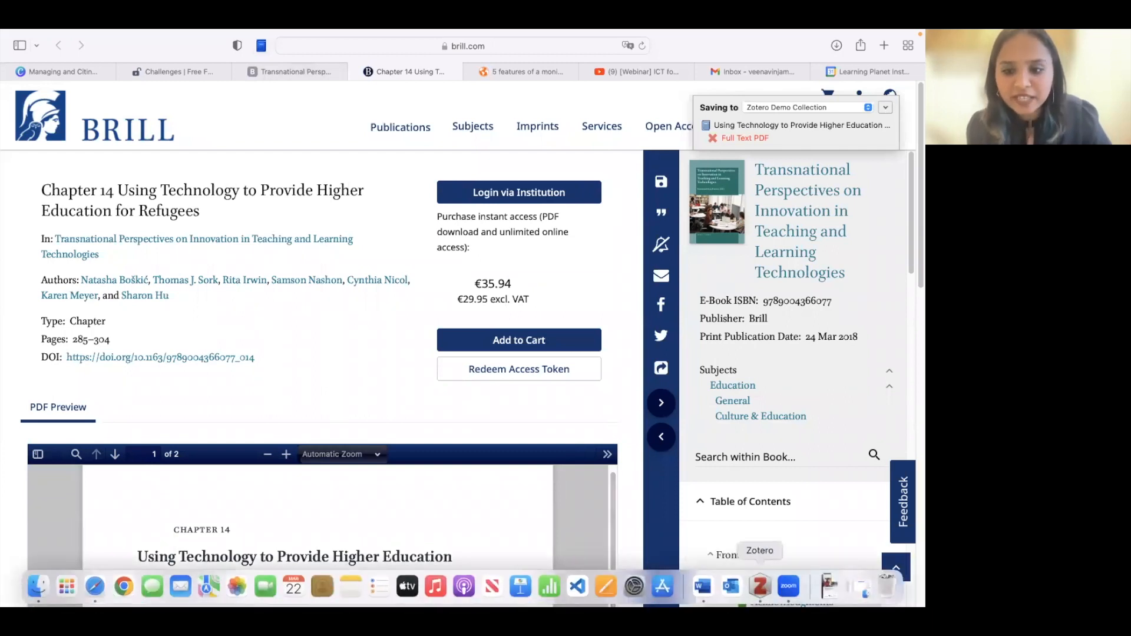
left_click(761, 586)
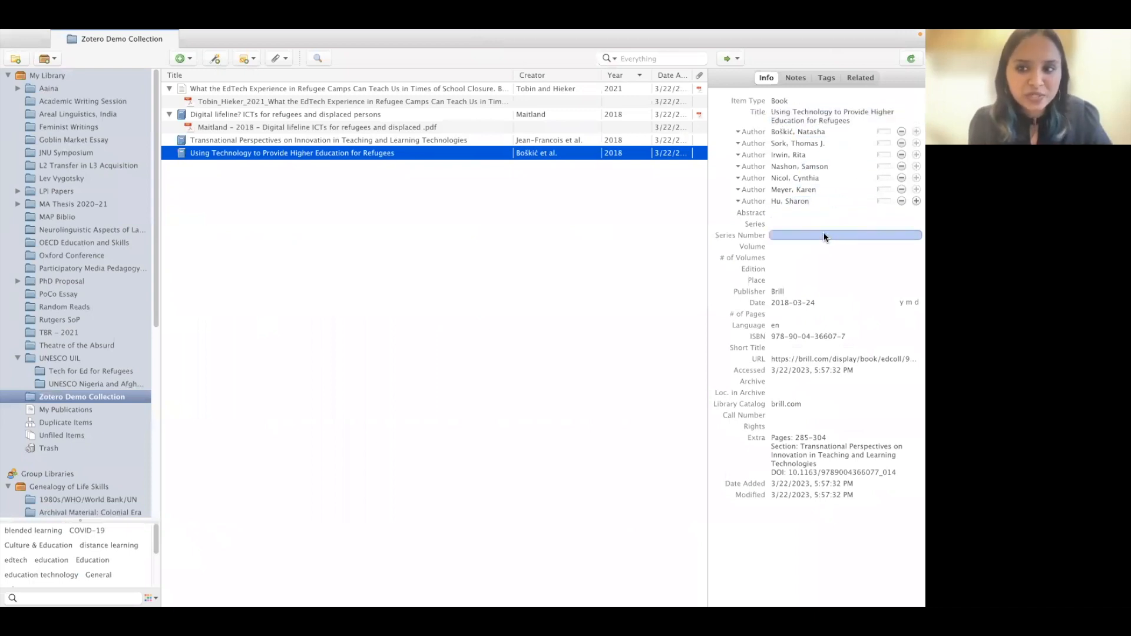
- Make the new item a Book Section titled 'Using Technology to Provide Higher Education for Refugees'
left_click(789, 102)
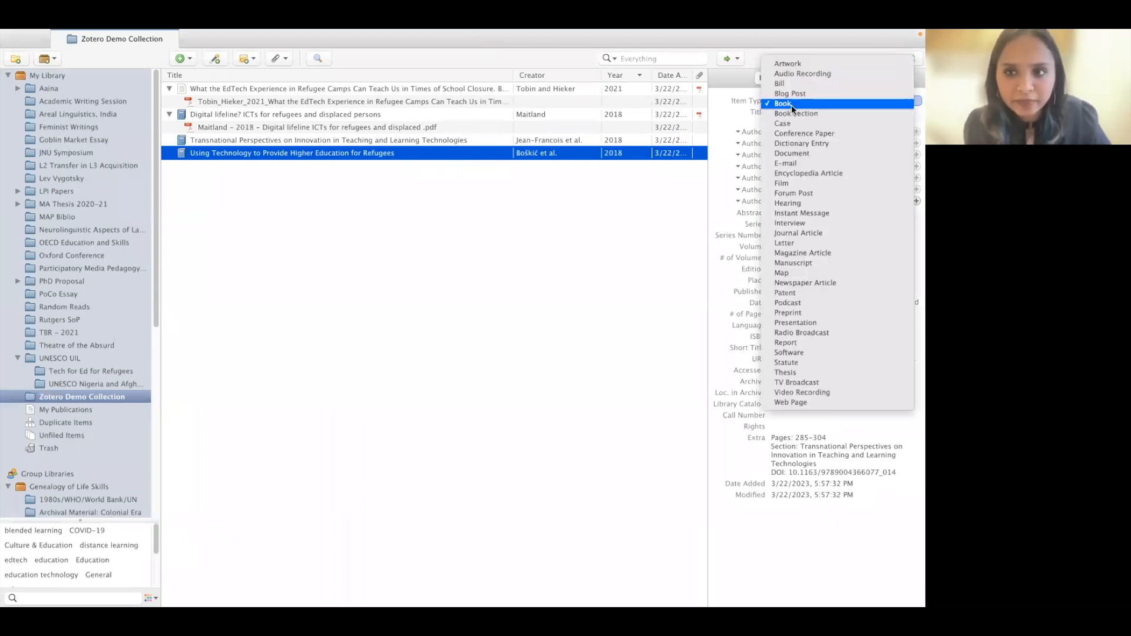
left_click(790, 109)
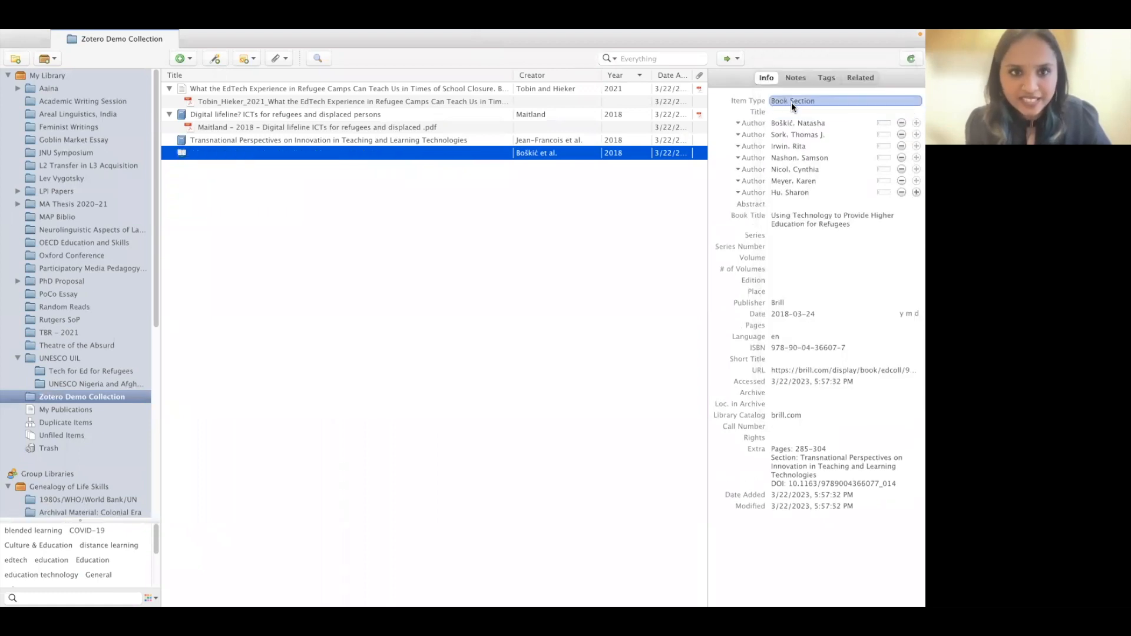
left_click(810, 218)
key("ctrl+c")
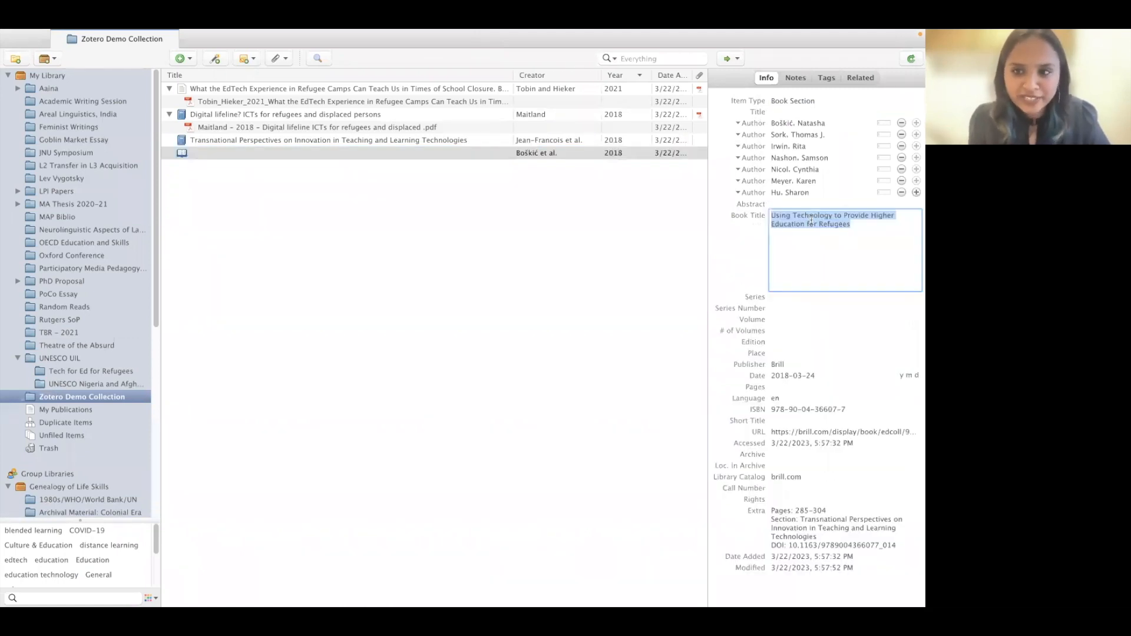
left_click(799, 112)
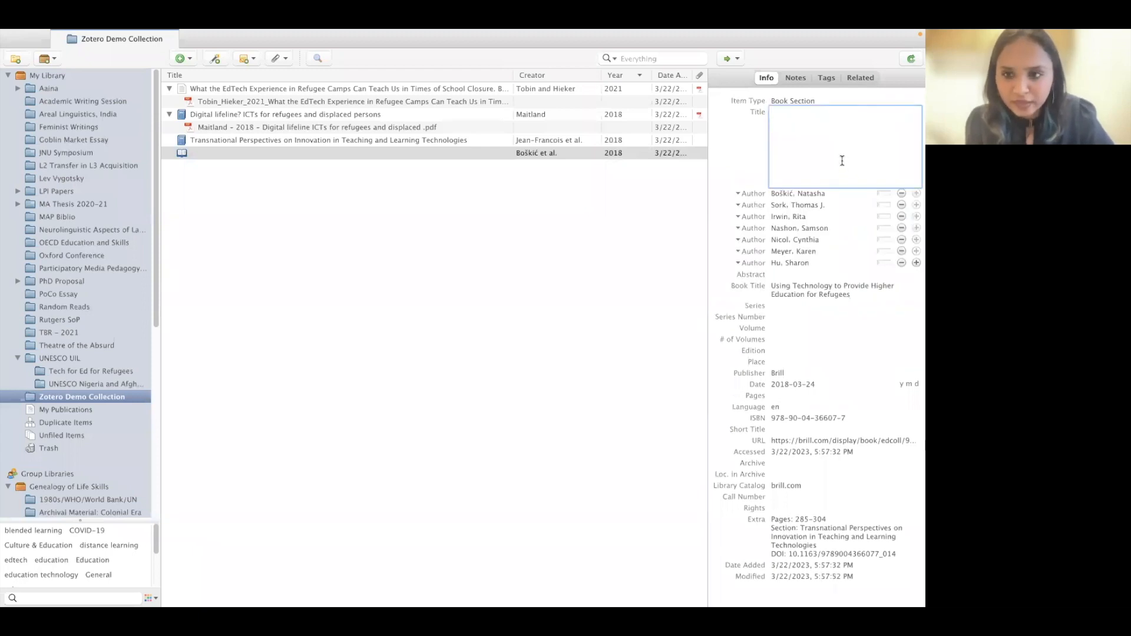
key("ctrl+v")
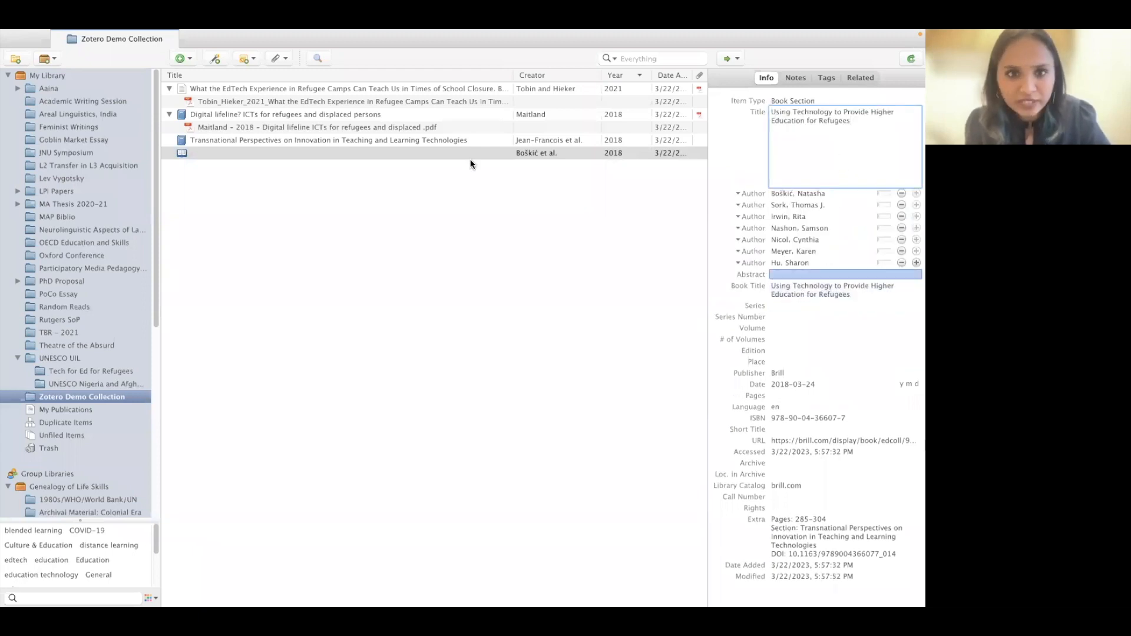
left_click(327, 181)
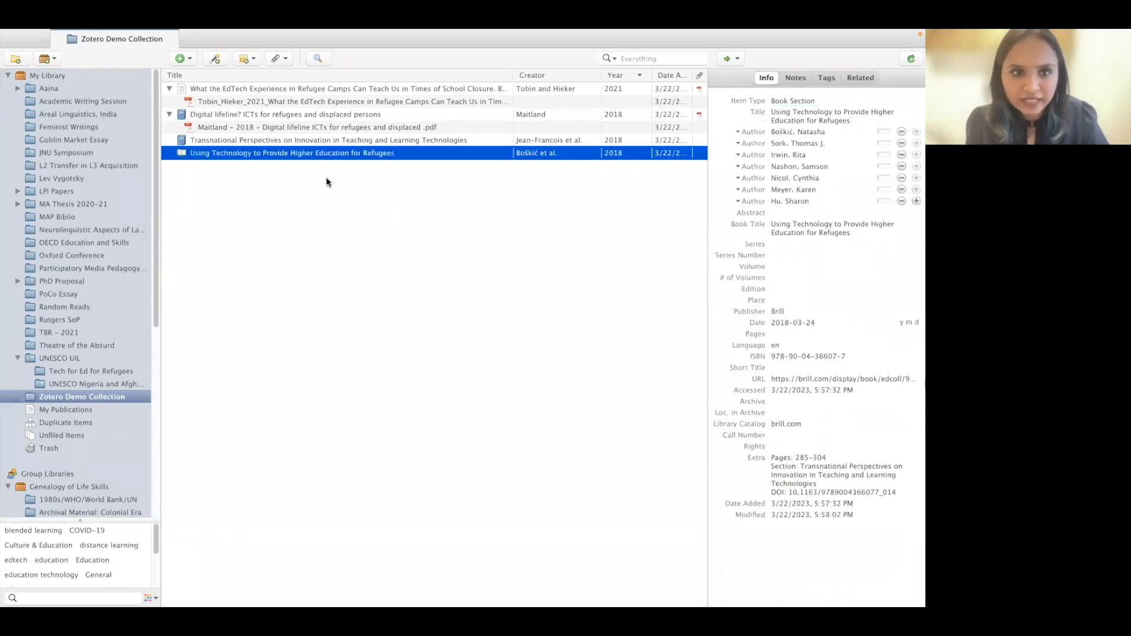
- Copy the Transnational Perspectives book's title into the book section's Book Title field
left_click(339, 140)
left_click(807, 112)
key("super+c")
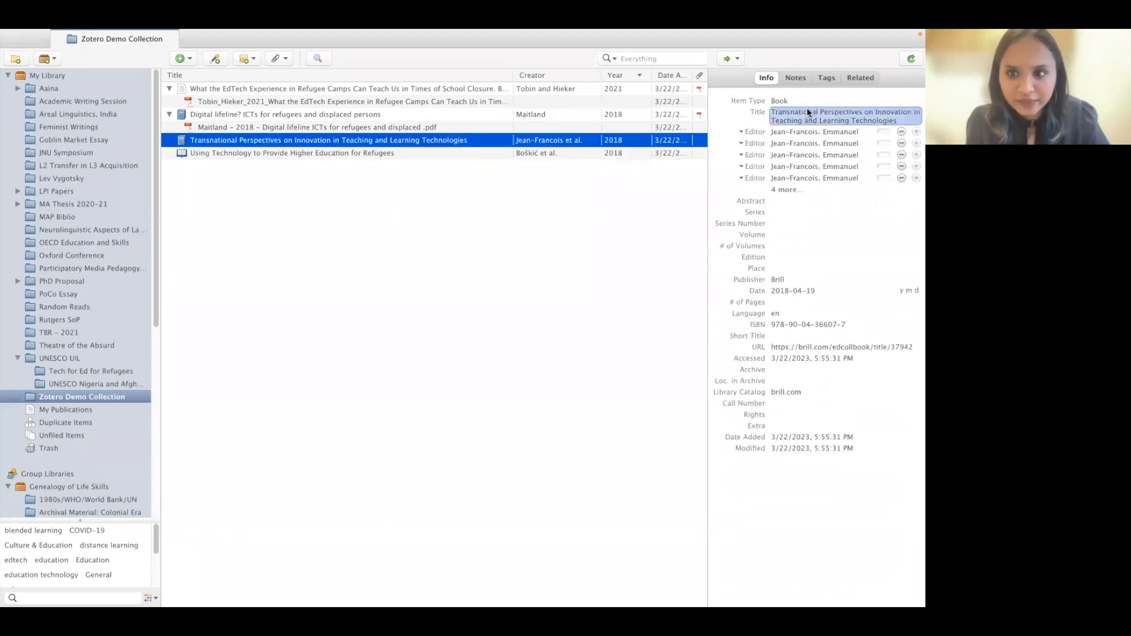
left_click(321, 155)
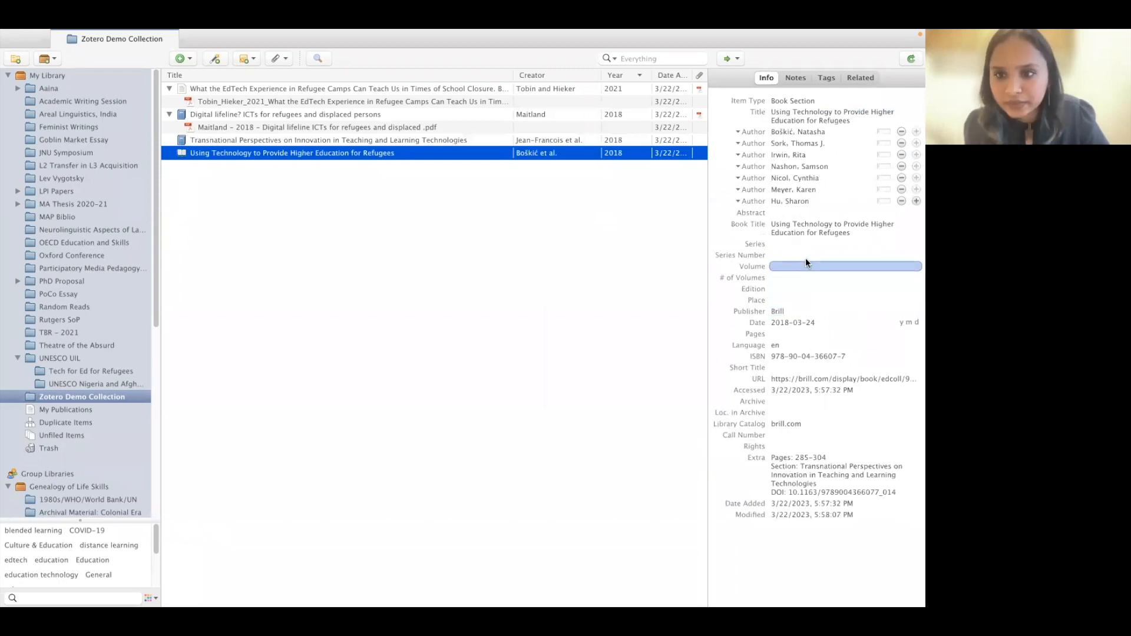
left_click(811, 229)
key("super+v")
left_click(439, 277)
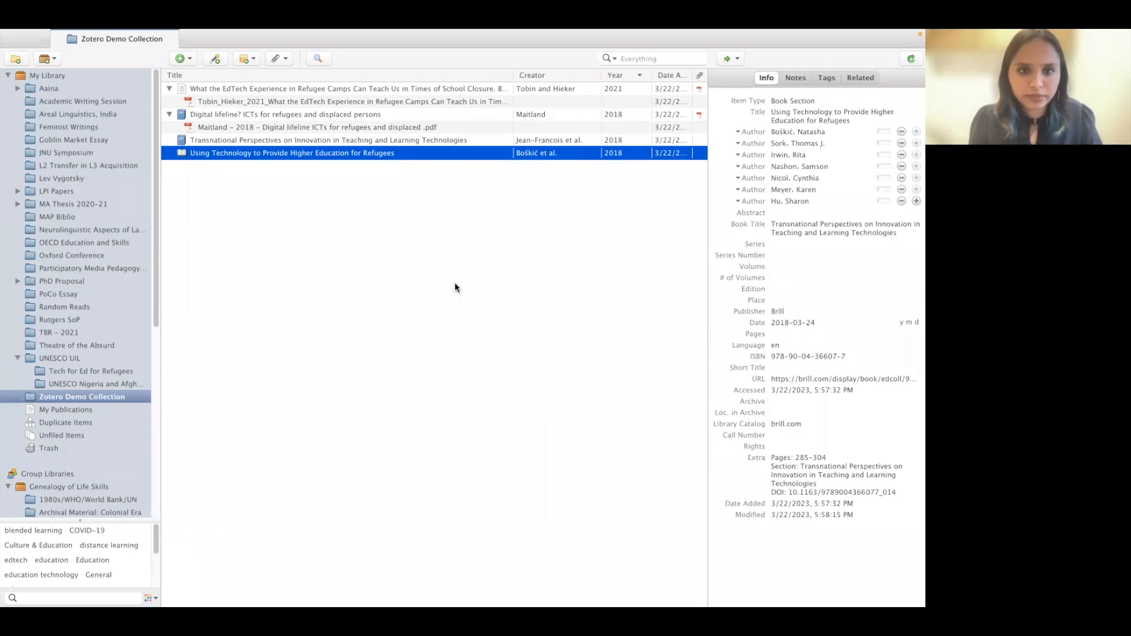
mouse_move(208, 592)
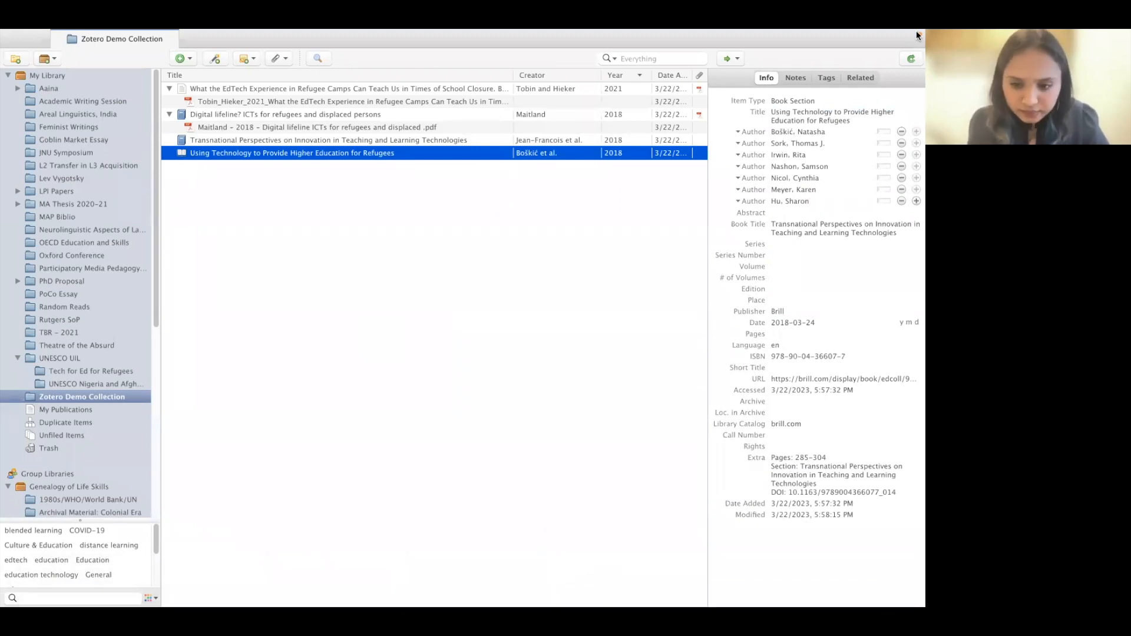
mouse_move(605, 604)
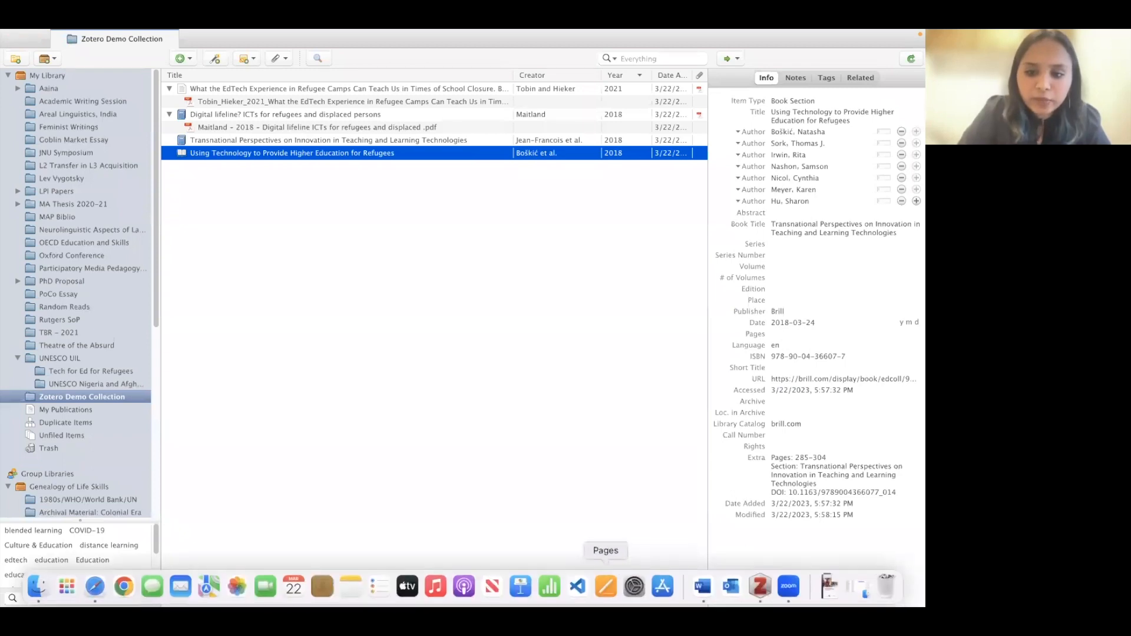
- Open the GIZ 'Education in Conflict and Crisis' PDF from Word and scroll to its publisher page
left_click(714, 582)
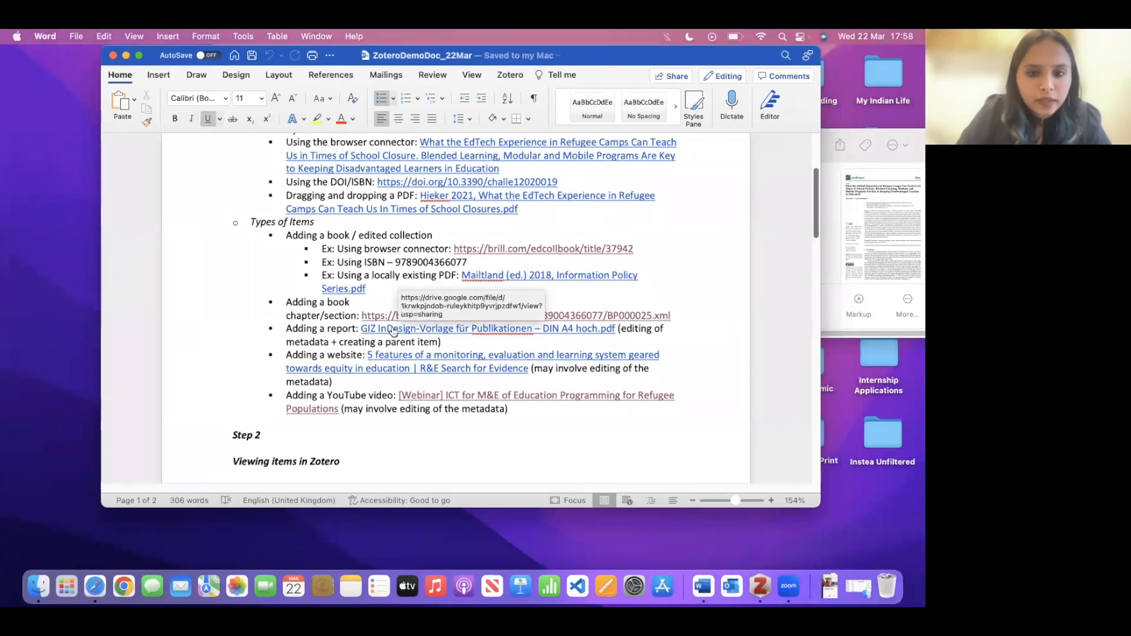
left_click(392, 331, "super")
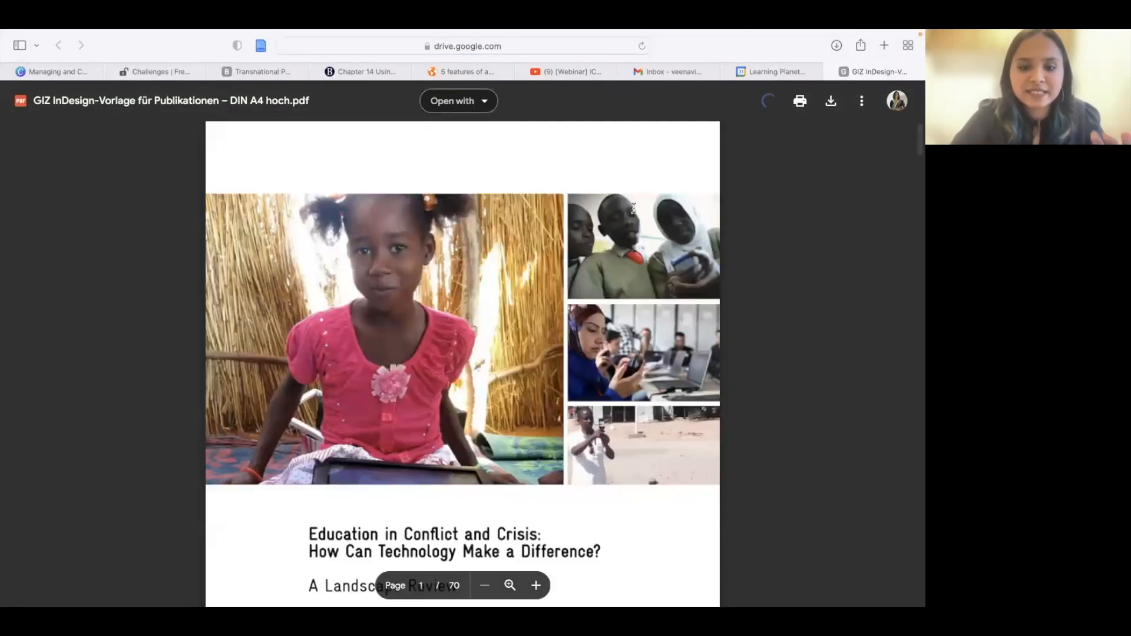
scroll(531, 457, "down", 5)
scroll(531, 456, "down", 15)
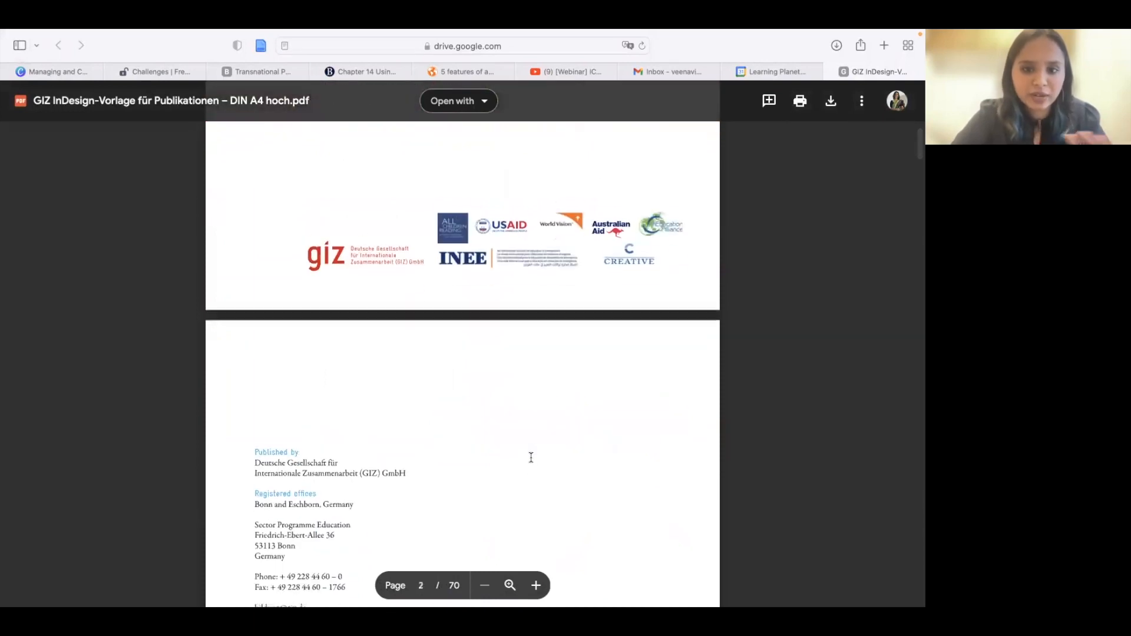
scroll(527, 461, "down", 8)
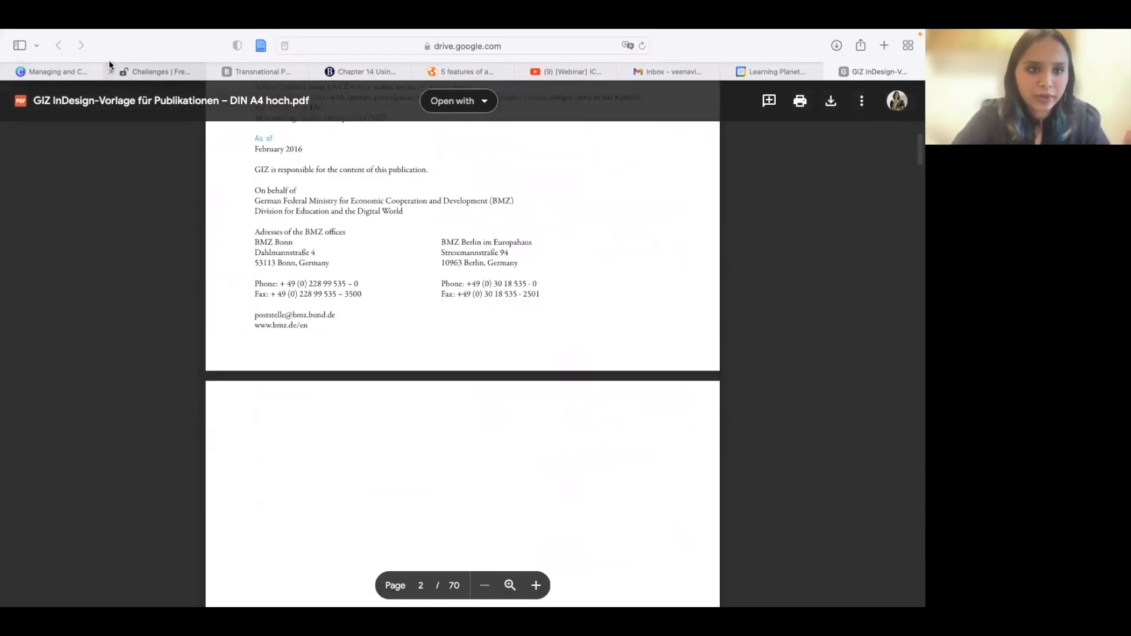
mouse_move(42, 30)
mouse_move(42, 61)
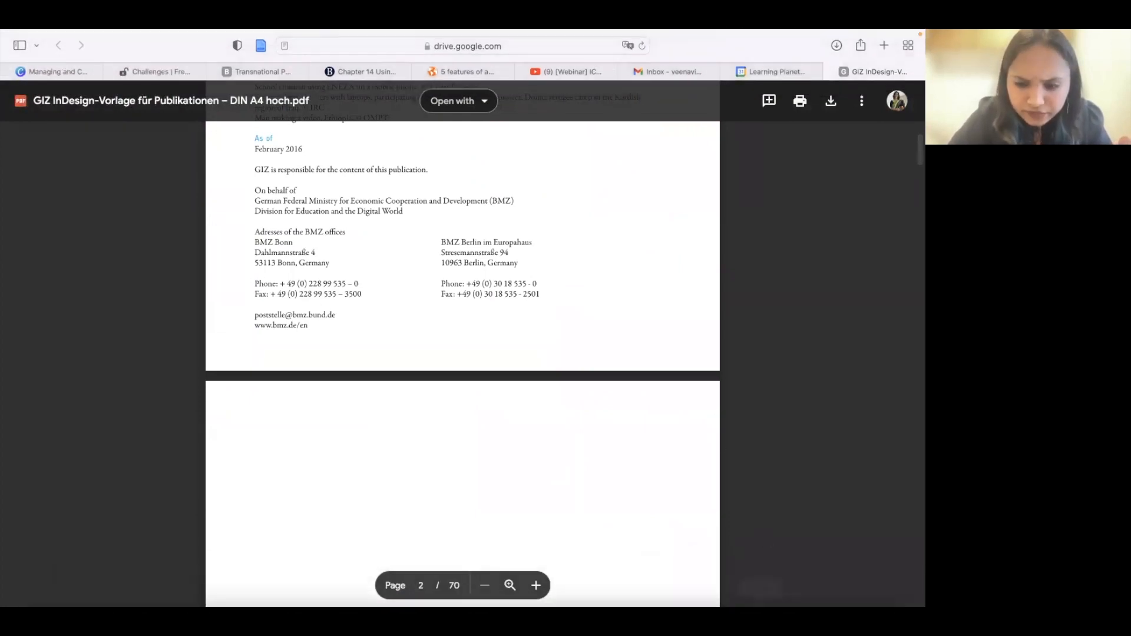
left_click(763, 590)
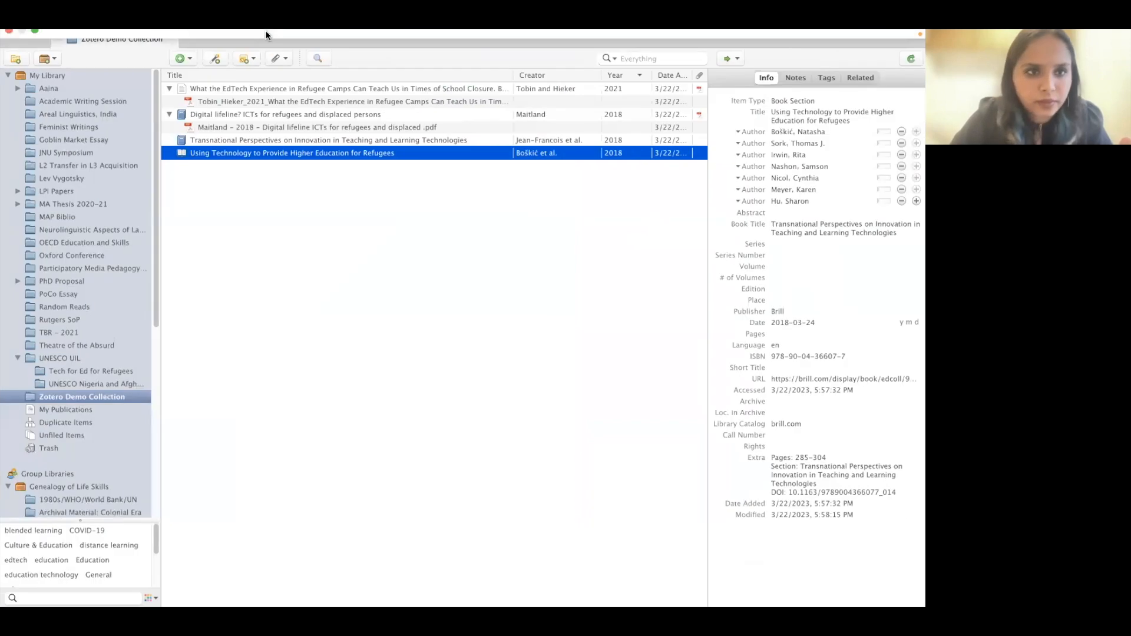
- Drag the GIZ InDesign-Vorlage PDF from Finder into the Demo Collection as a standalone attachment
left_click(34, 53)
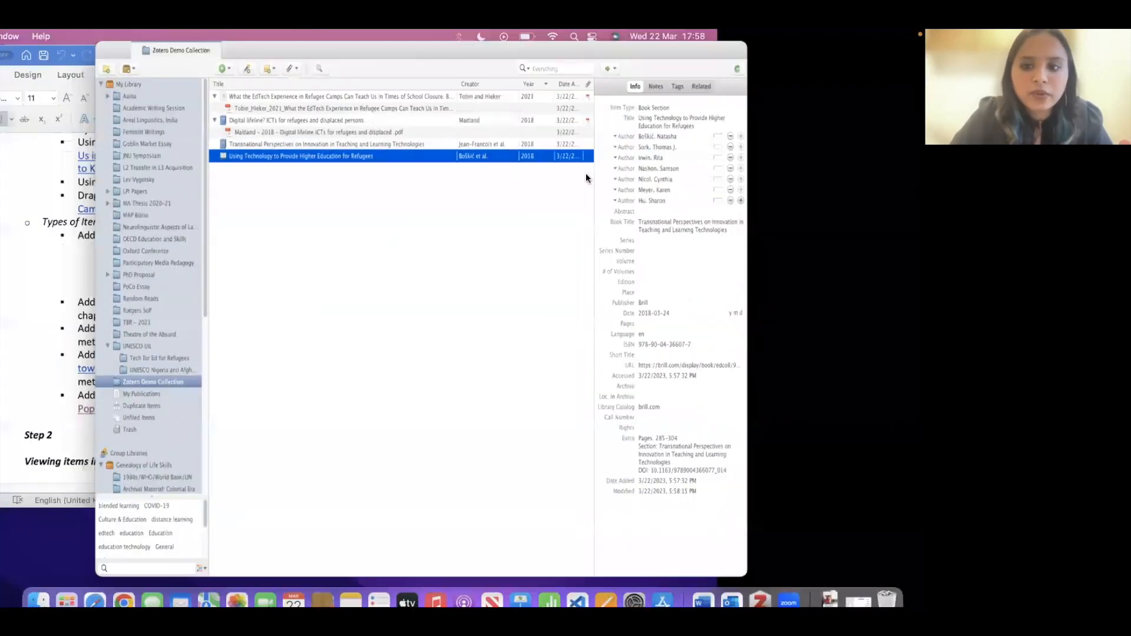
left_click_drag(856, 133, 942, 159)
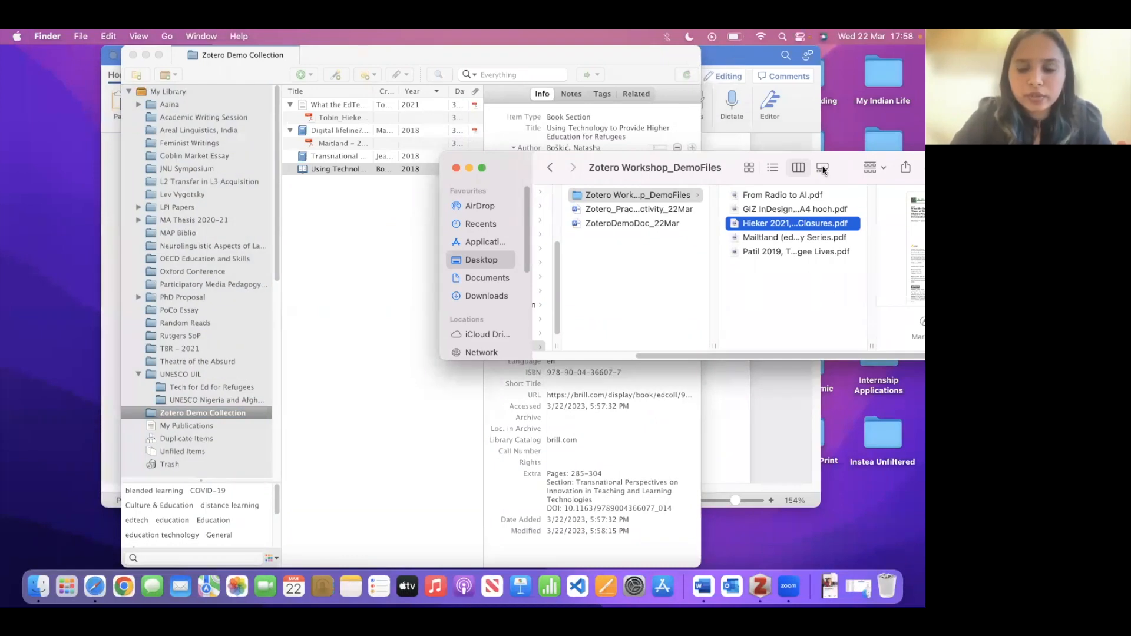
left_click_drag(804, 212, 333, 205)
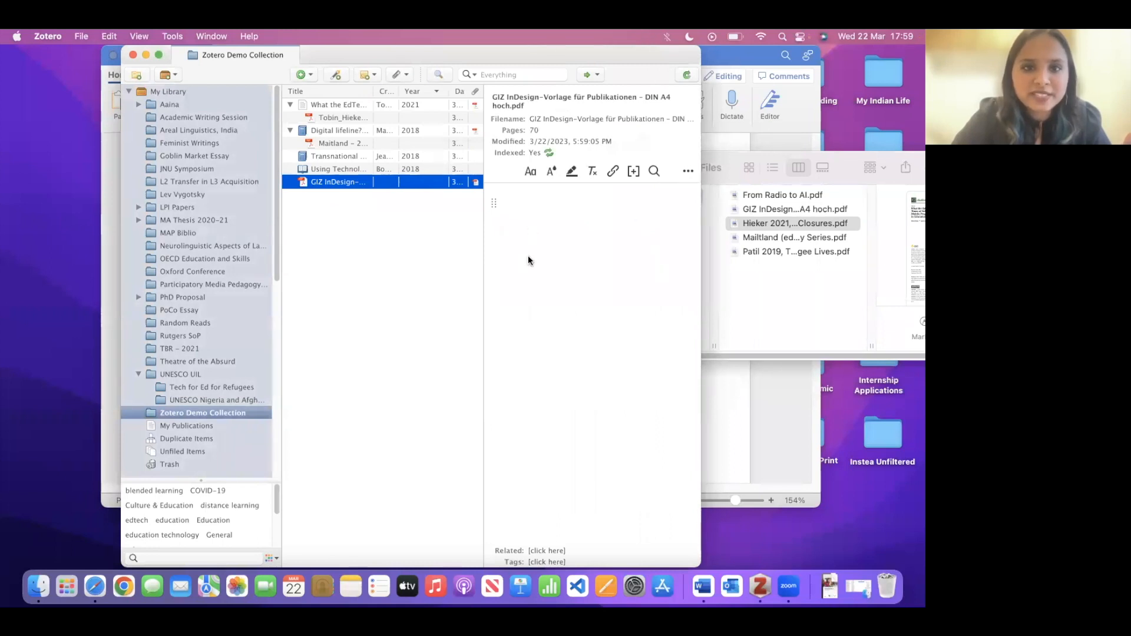
left_click(159, 55)
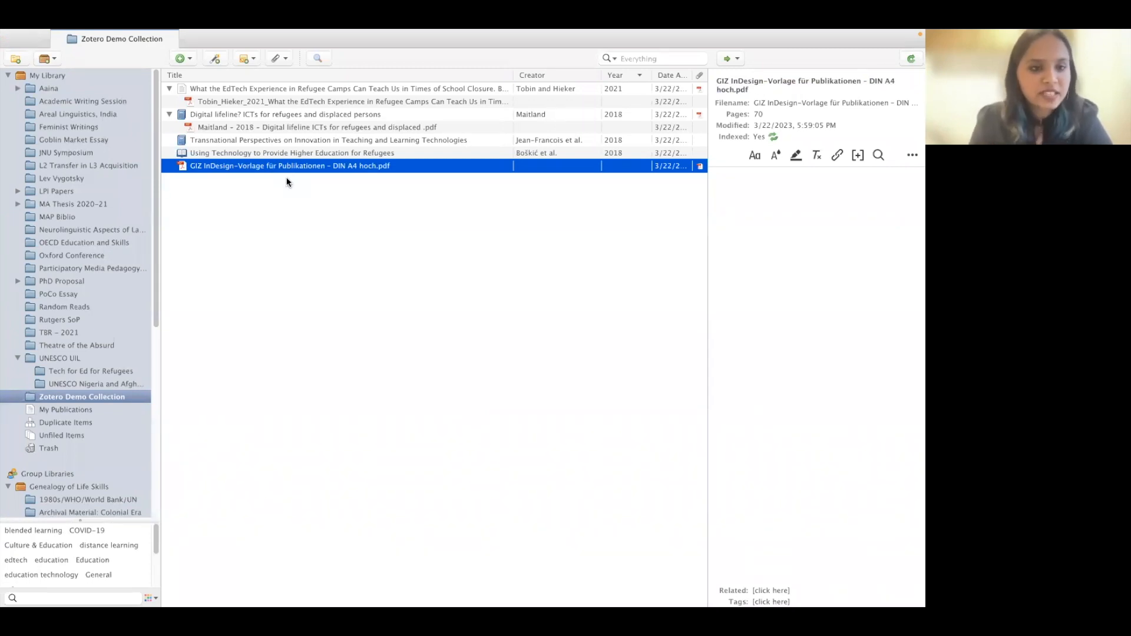
- Create a manual parent item for the GIZ PDF and set its item type to Report
right_click(270, 167)
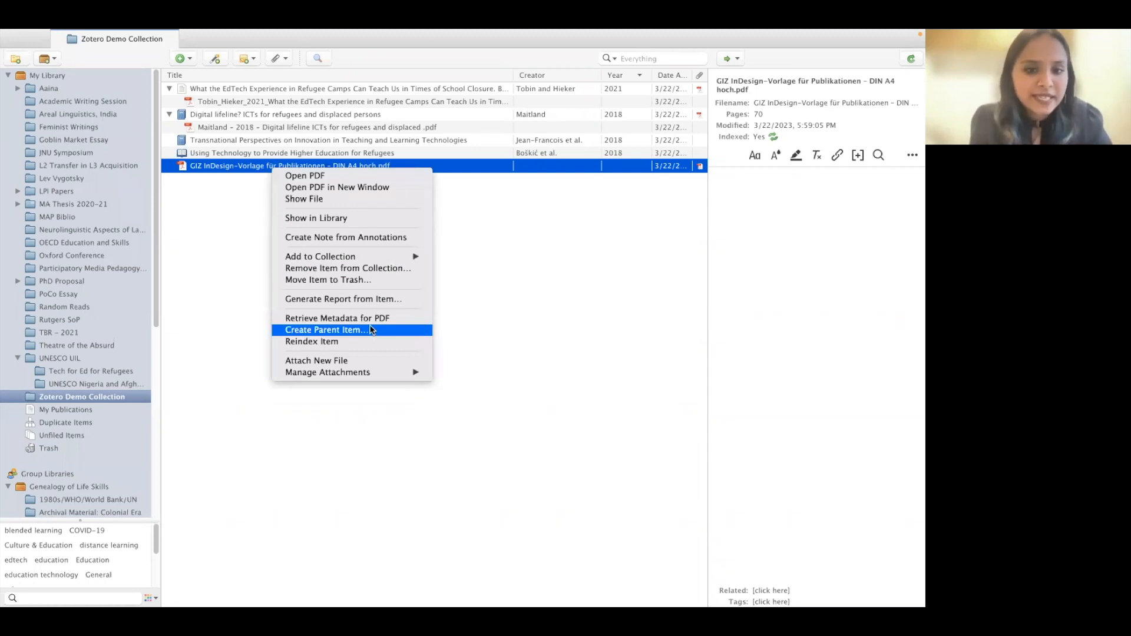
left_click(220, 210)
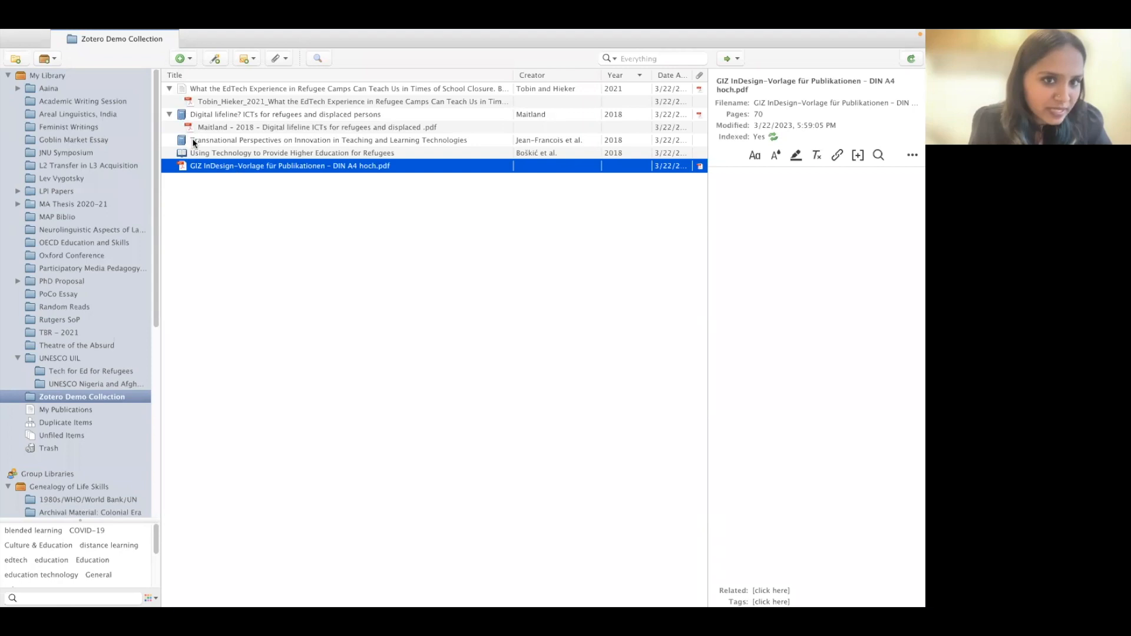
right_click(219, 167)
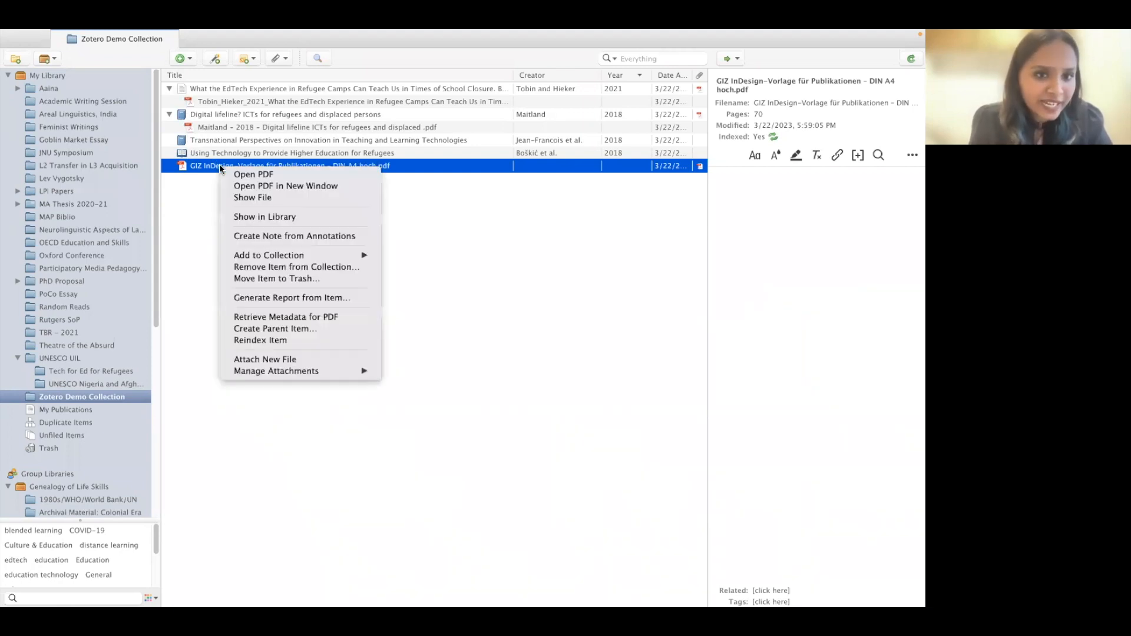
left_click(280, 331)
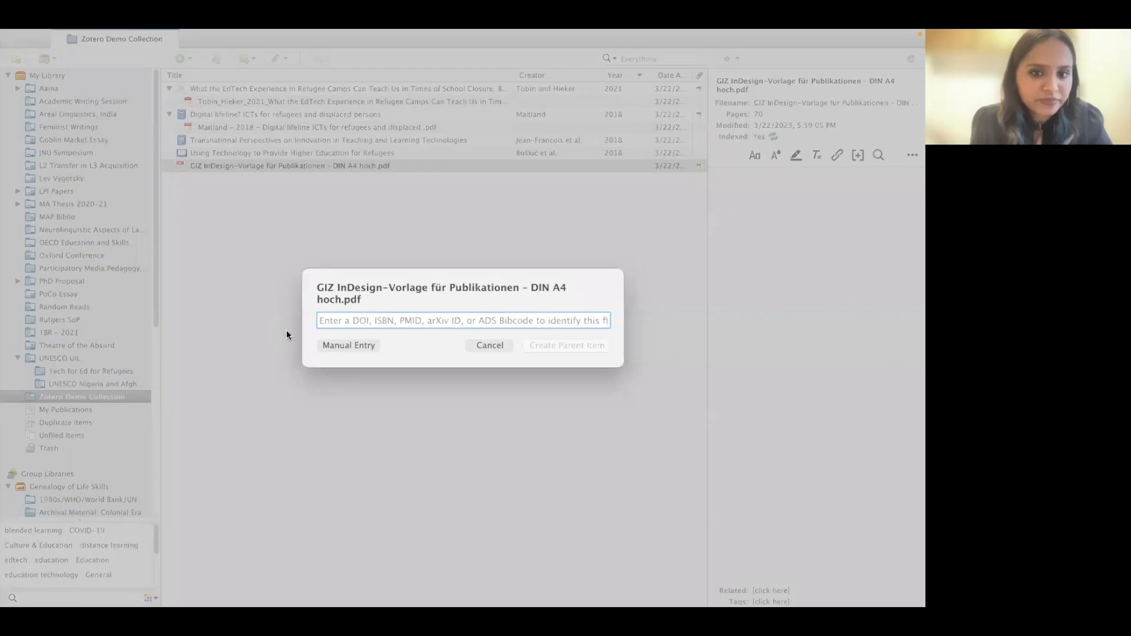
left_click(347, 345)
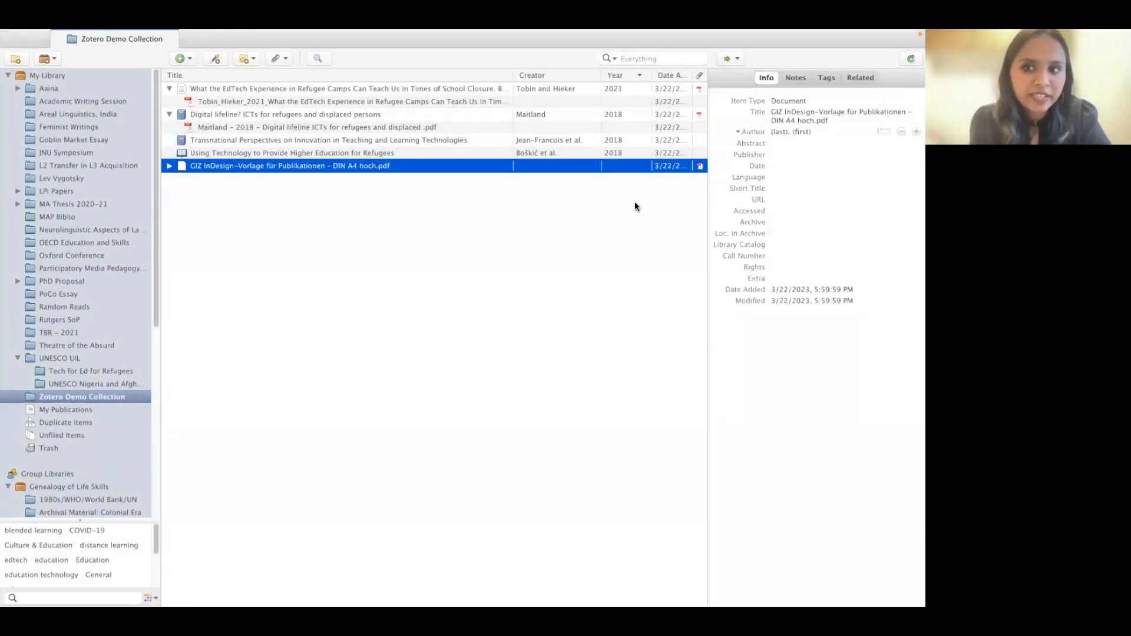
left_click(826, 112)
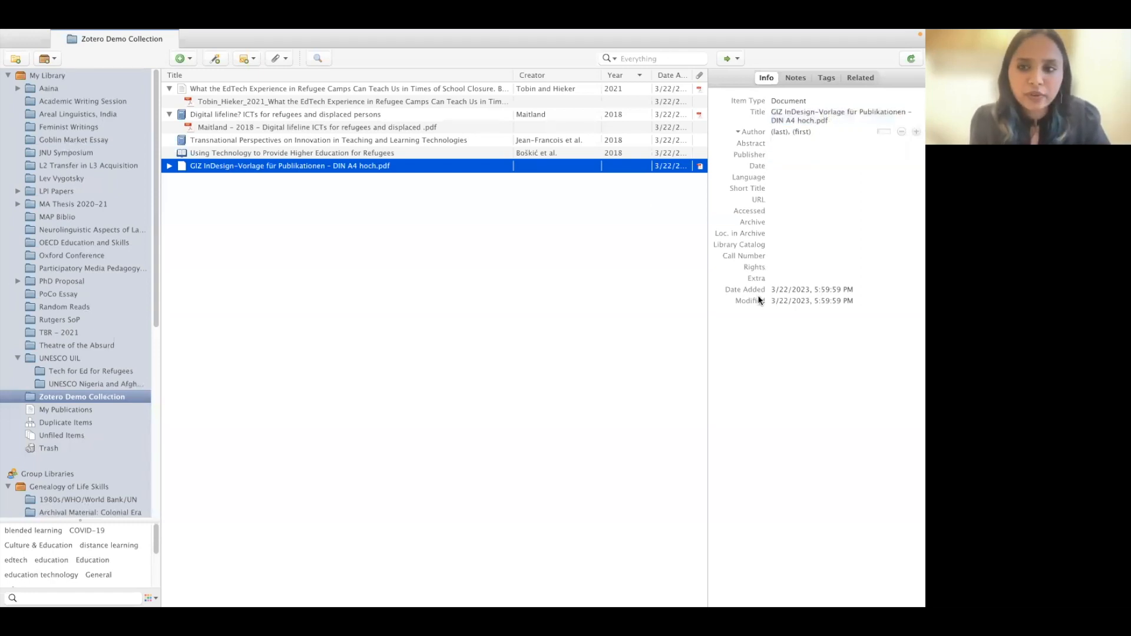
left_click(818, 100)
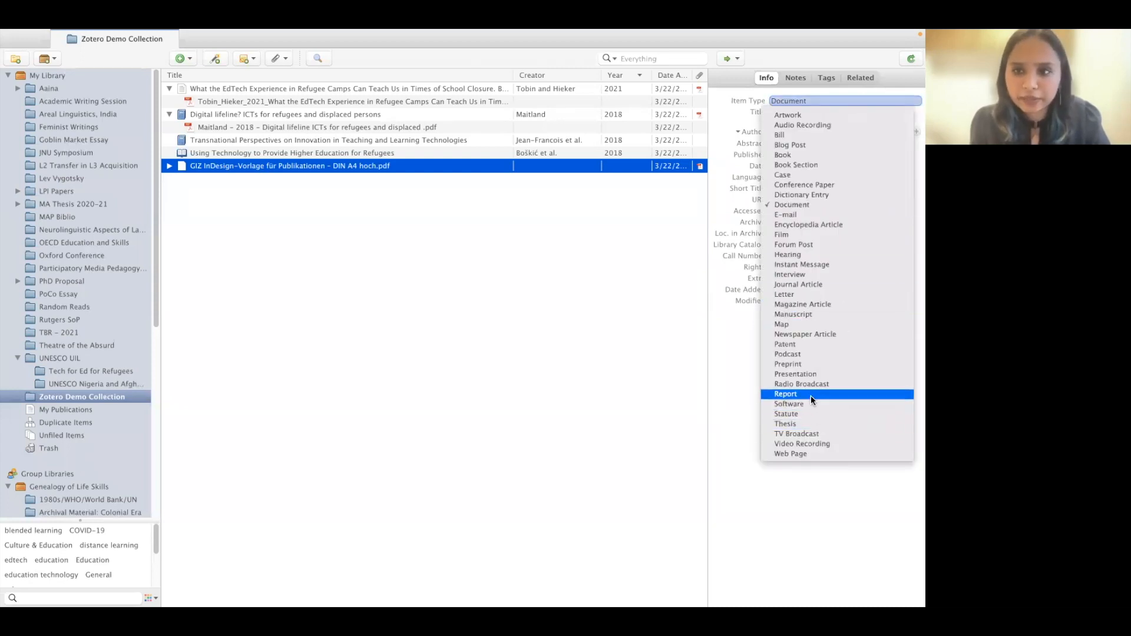
left_click(811, 396)
left_click(812, 112)
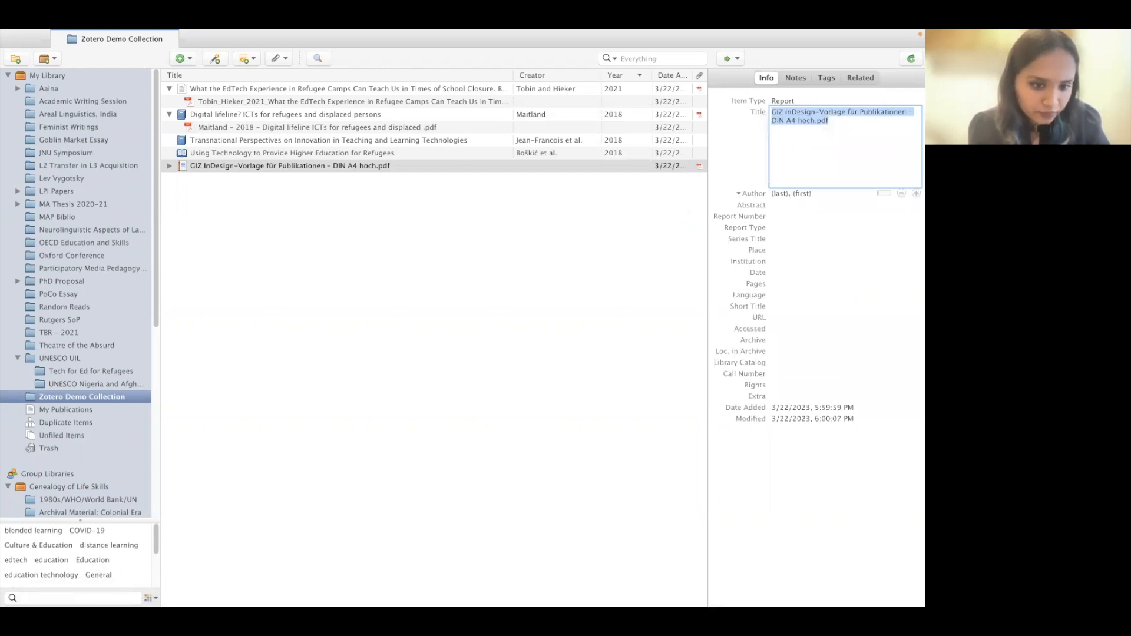
- Title the report 'Education in Conflict and Crisis: How Can Technology Make a Difference? A Landscape Review' from the PDF cover
double_click(253, 166)
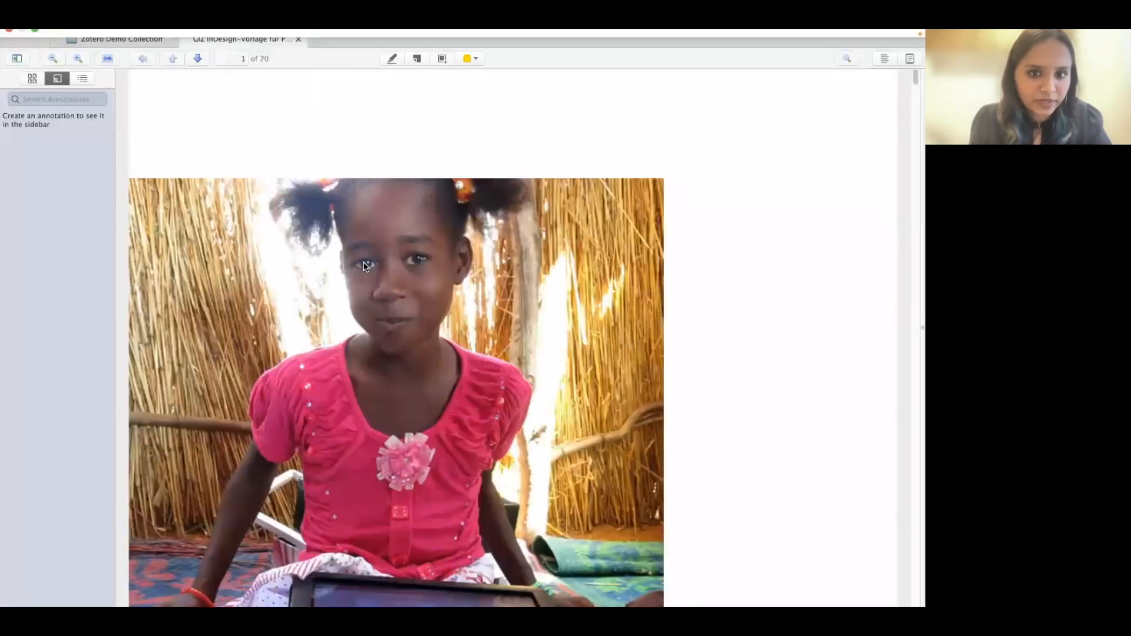
scroll(370, 272, "down", 10)
scroll(364, 264, "up", 4)
left_click_drag(285, 293, 497, 372)
key("ctrl+c")
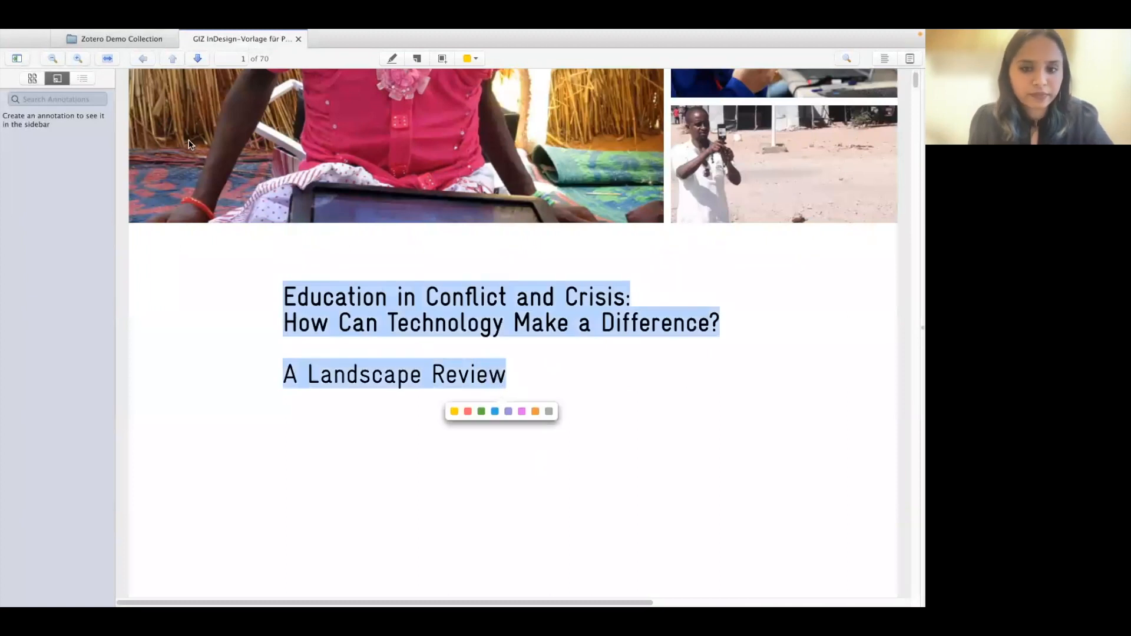
left_click(129, 45)
left_click(797, 114)
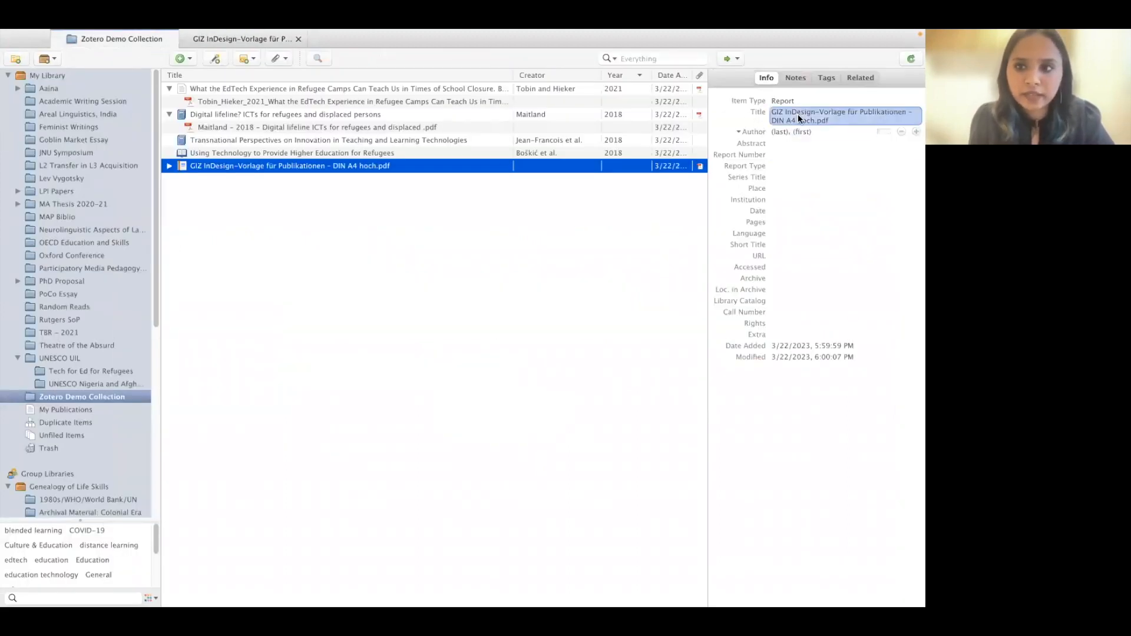
key("ctrl+v")
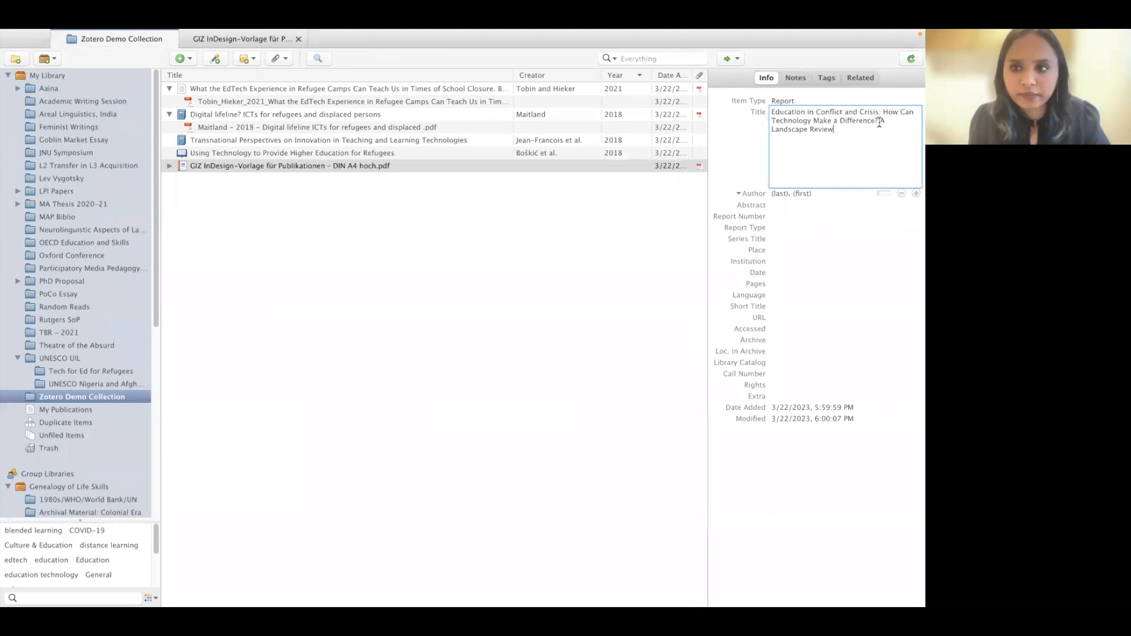
- Search the GIZ PDF for 'author' to locate its Authors entry
left_click(250, 35)
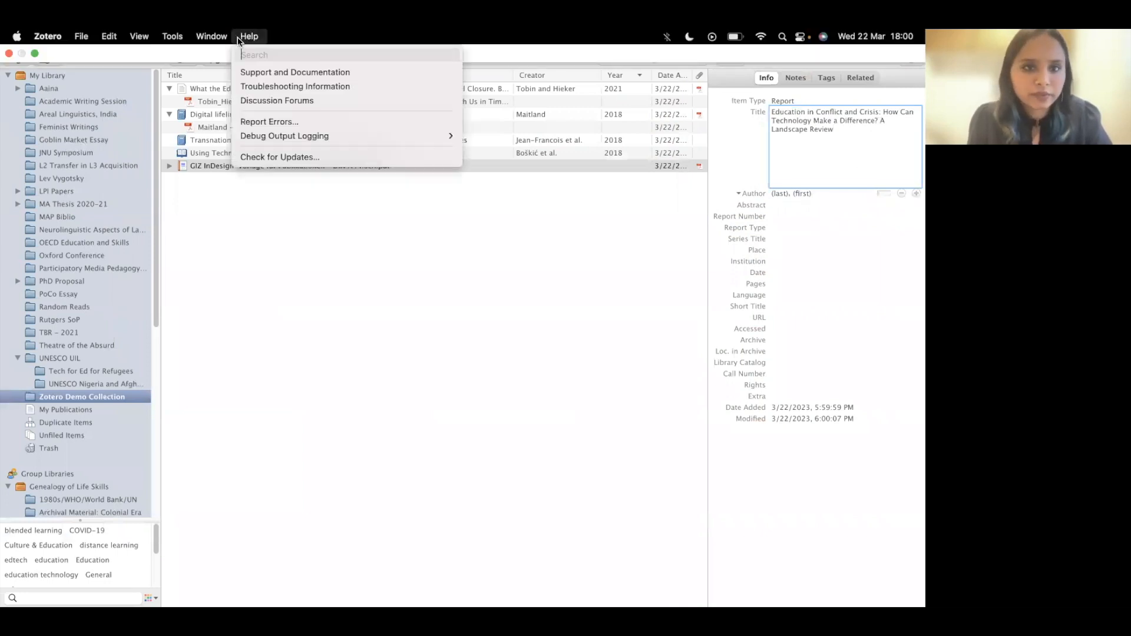
left_click(245, 328)
left_click(249, 41)
left_click(397, 247)
key("super+f")
type("author")
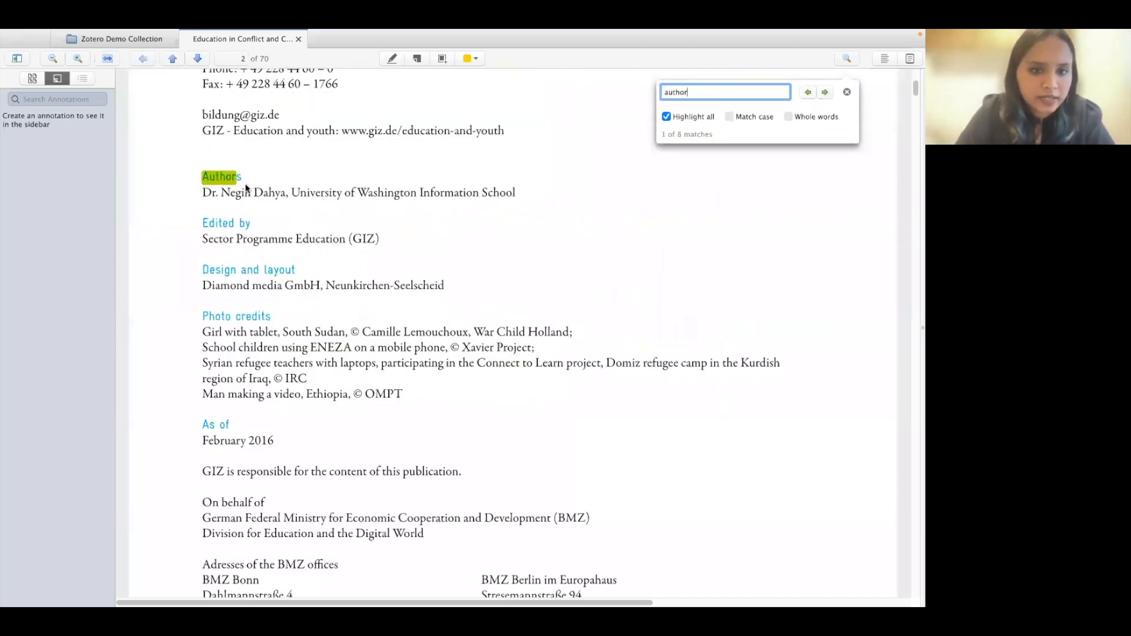
left_click(117, 39)
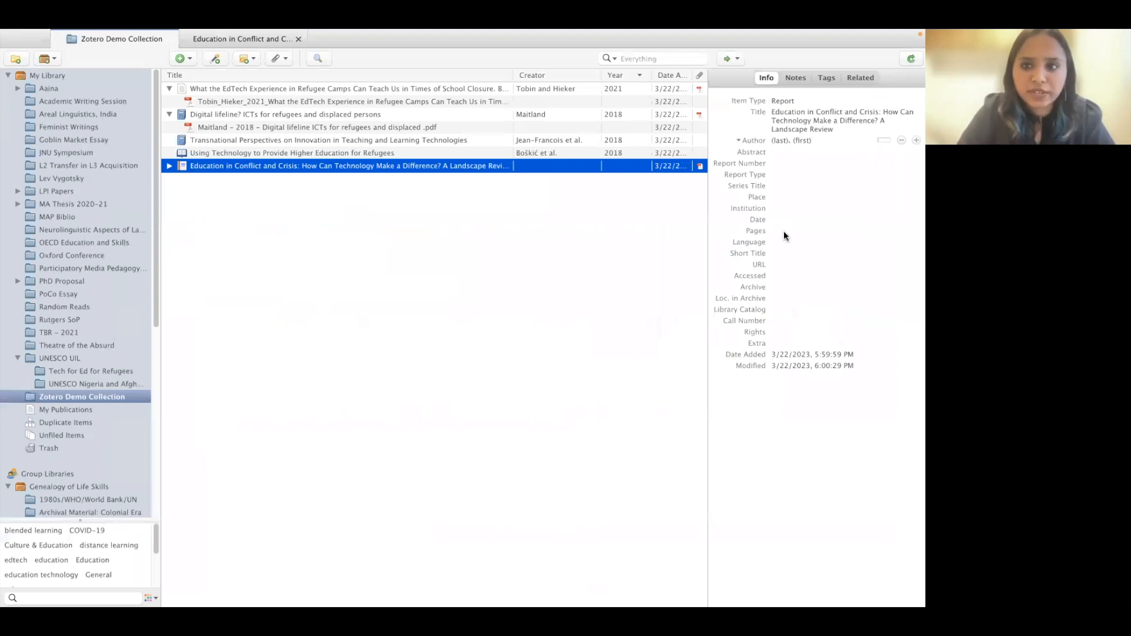
- Enter the report author's last and first name from the PDF, and set Place to Bonn, Germany
type("Dahya")
key("Tab")
type("Negin")
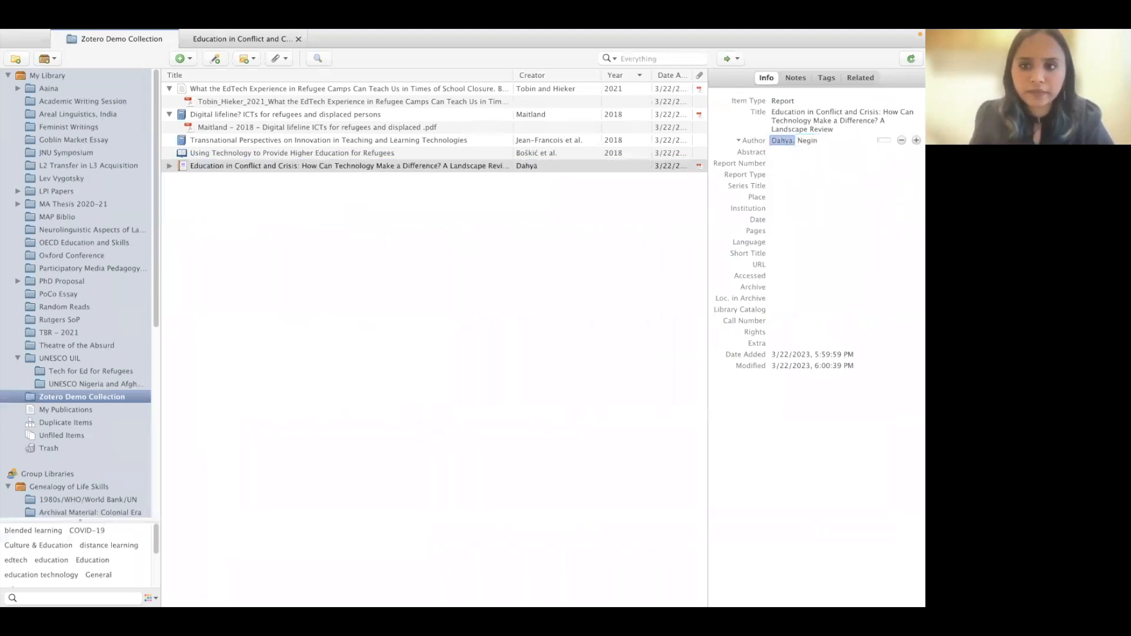
left_click(786, 197)
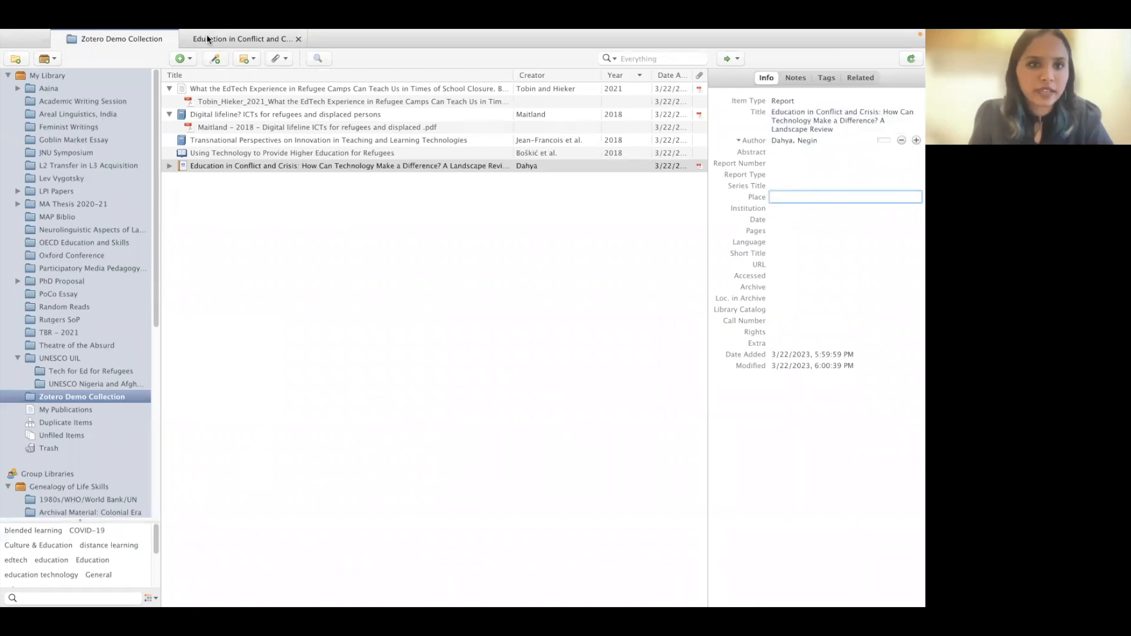
left_click(207, 37)
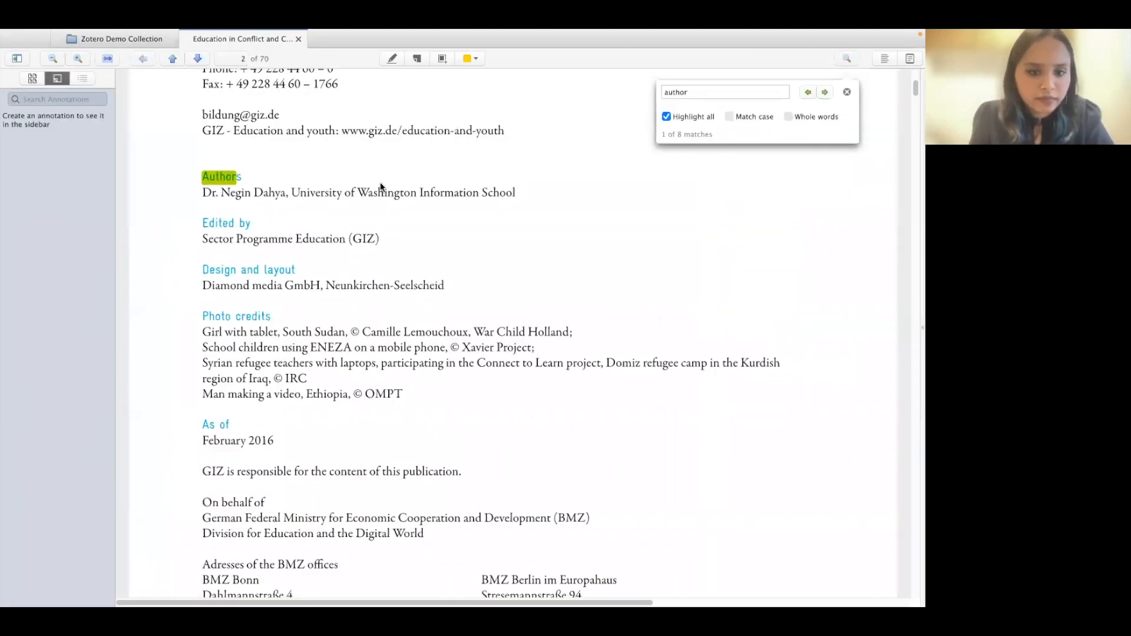
scroll(377, 186, "down", 1)
scroll(375, 185, "up", 5)
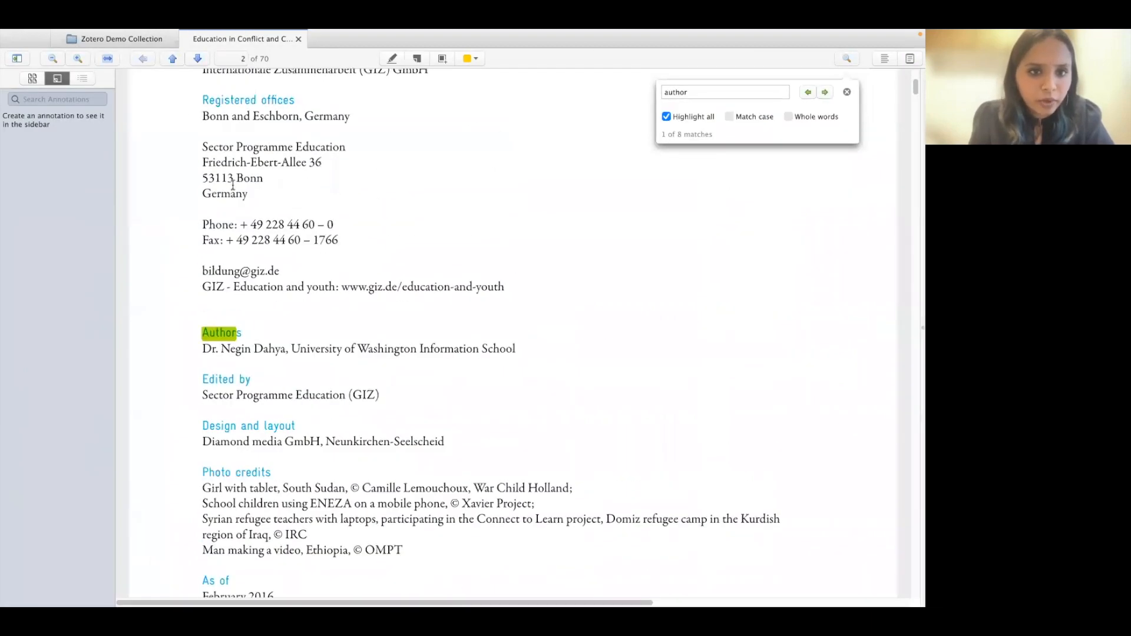
left_click(150, 42)
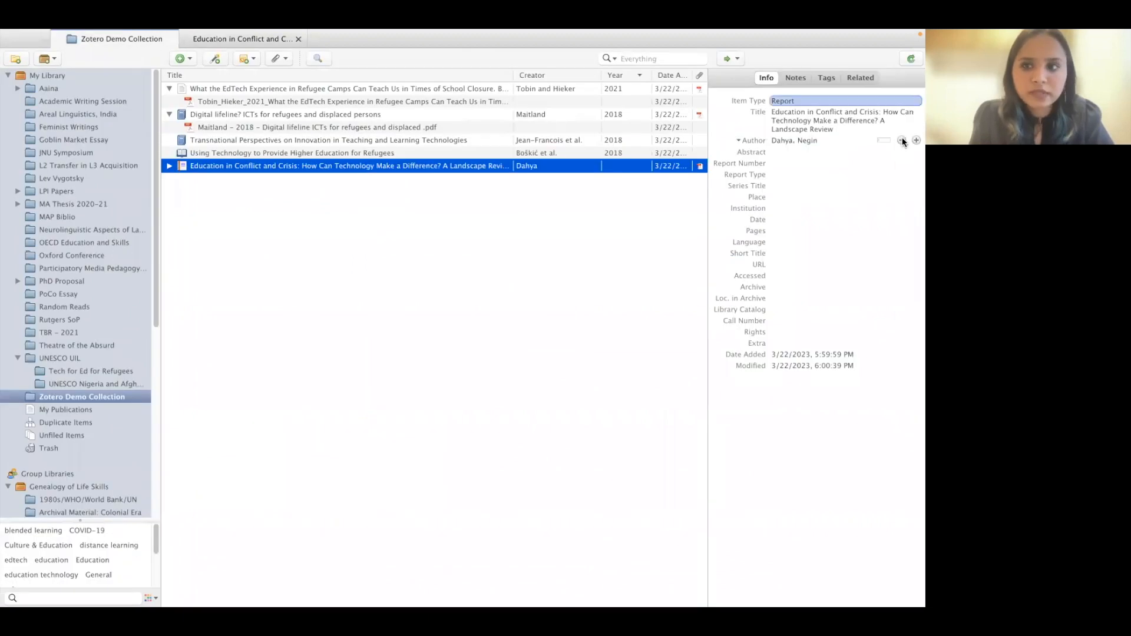
left_click(775, 197)
type("Bonn, Germany'")
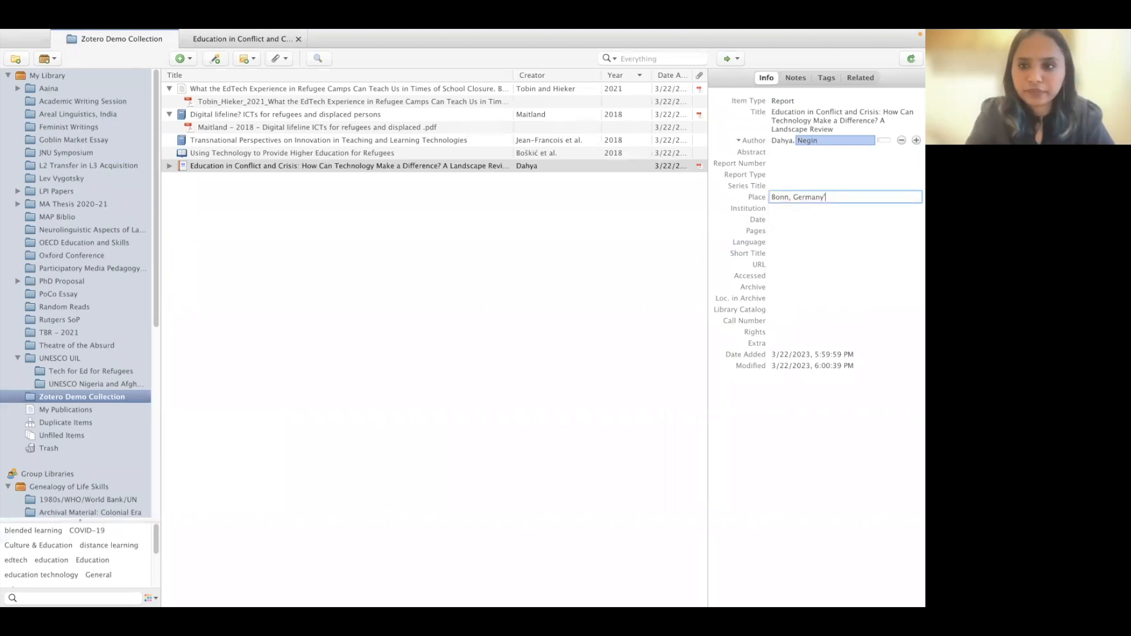
key("Return")
key("Return")
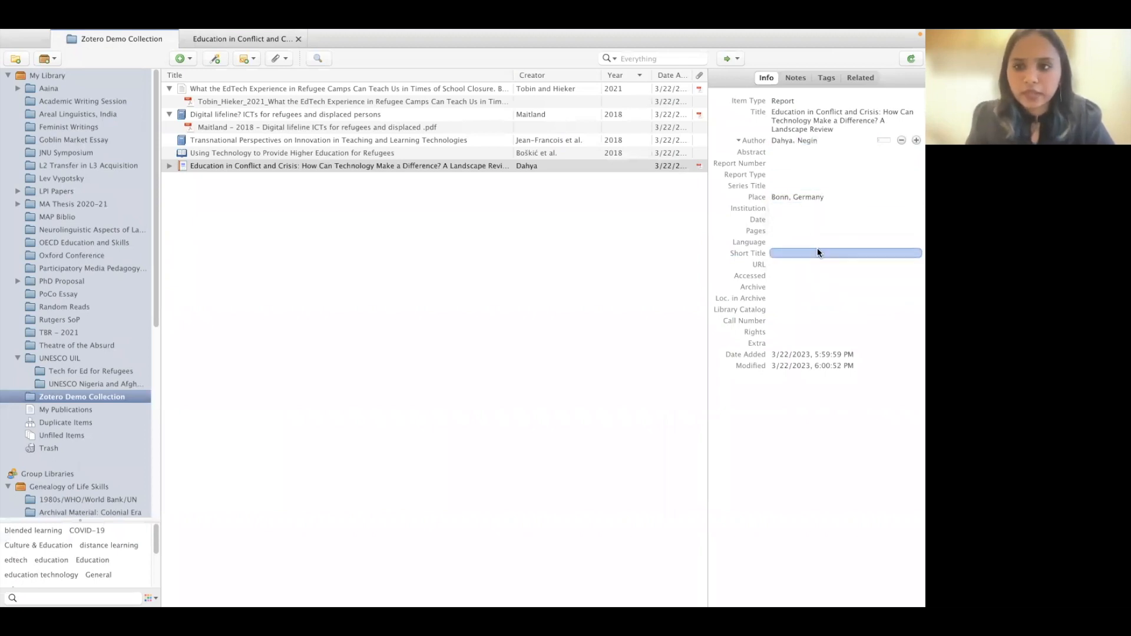
- Set Institution to Deutsche Gesellschaft für Internationale Zusammenarbeit (GIZ) GmbH, copied from the PDF
left_click(797, 209)
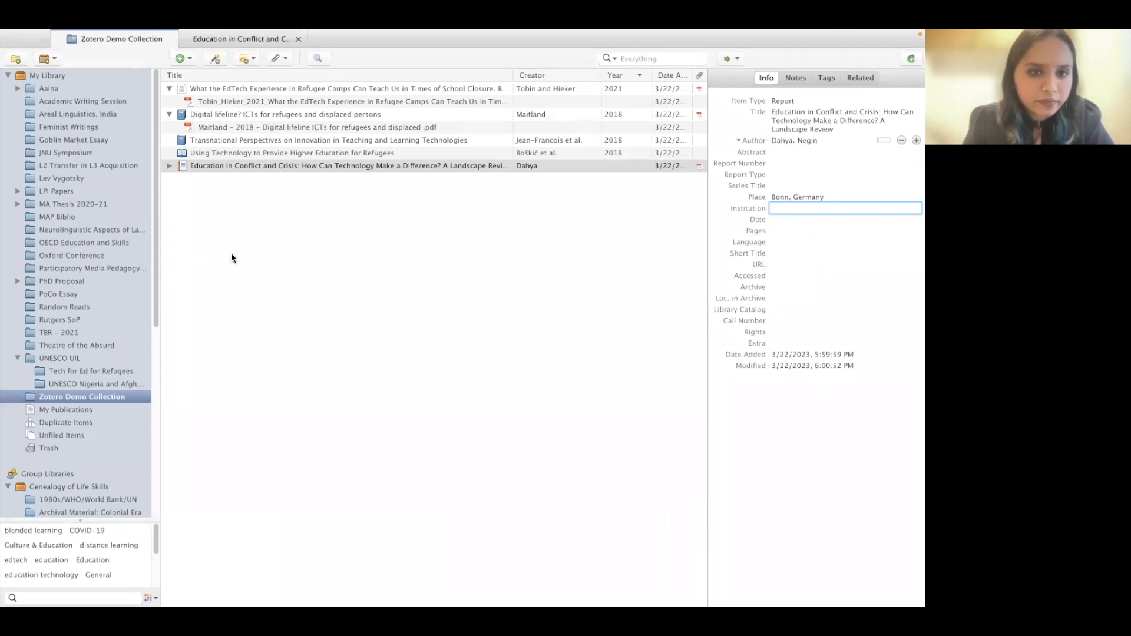
left_click(260, 42)
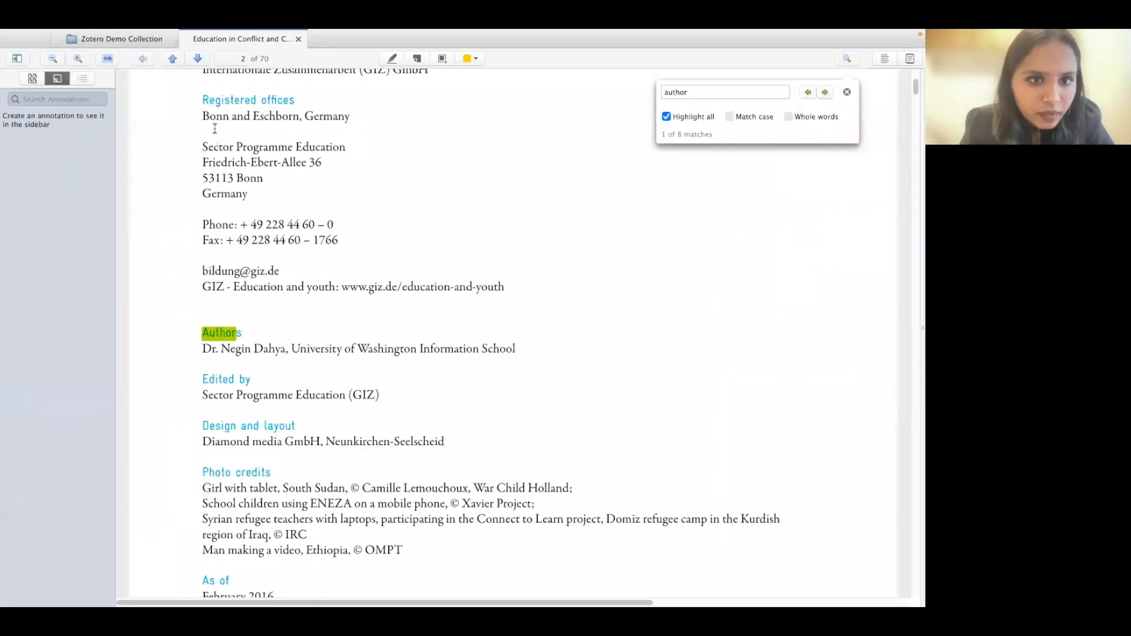
scroll(219, 135, "up", 2)
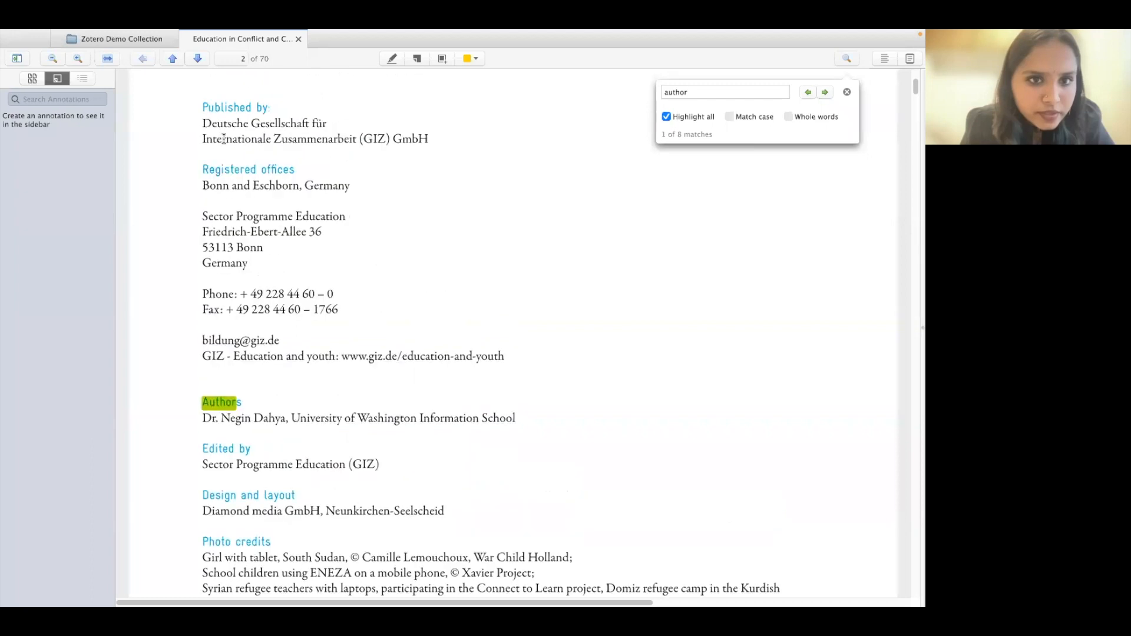
left_click_drag(205, 124, 443, 146)
key("super+c")
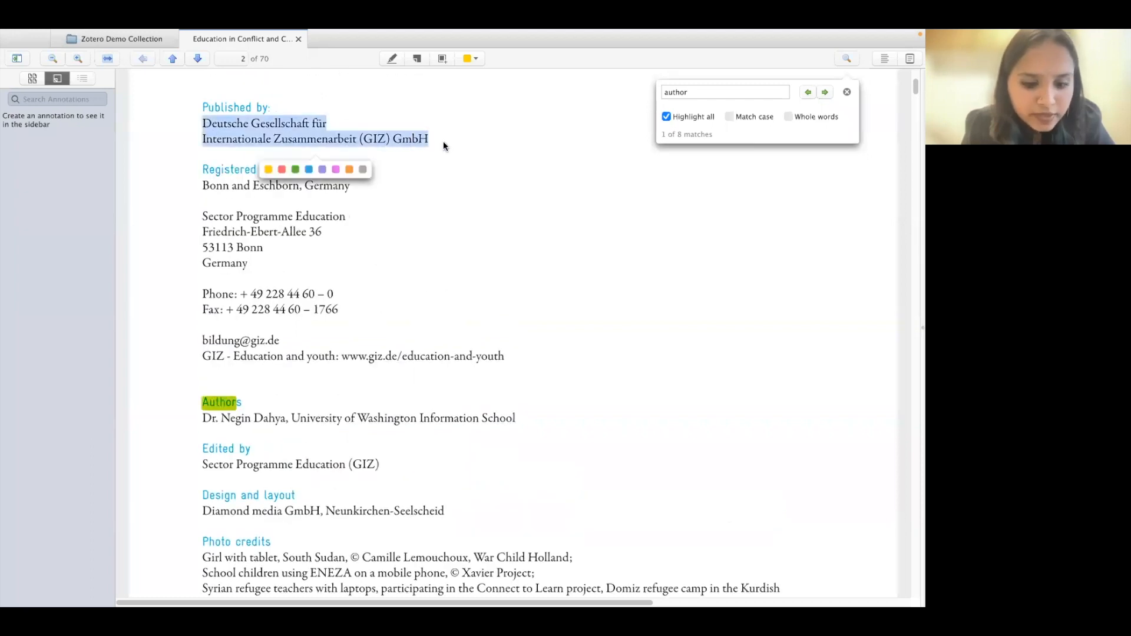
left_click(151, 36)
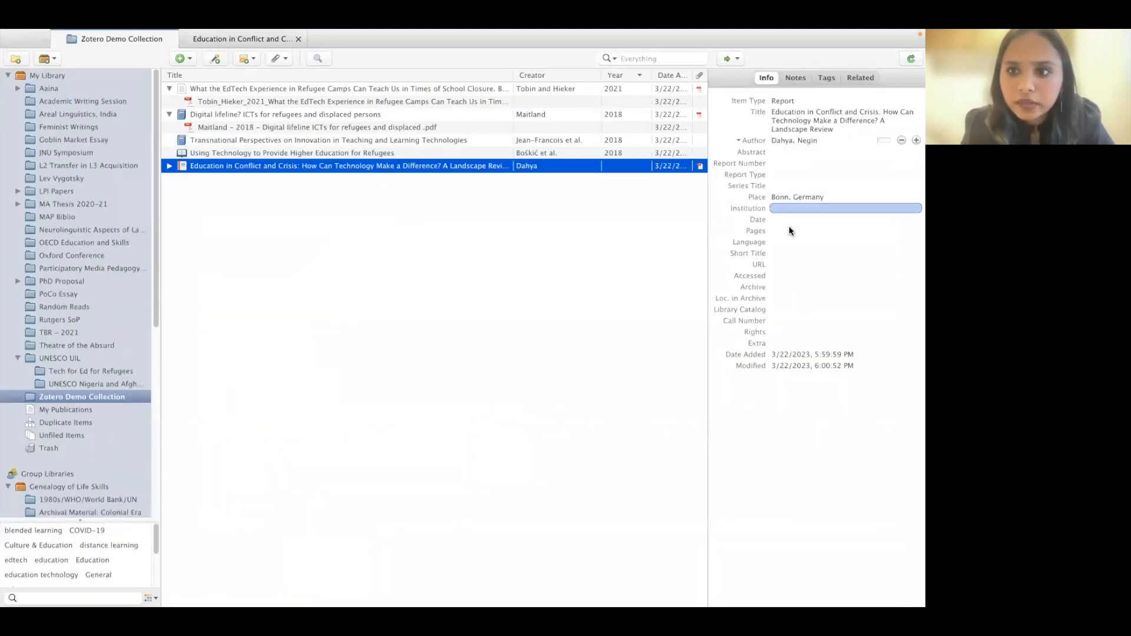
left_click(791, 207)
key("super+v")
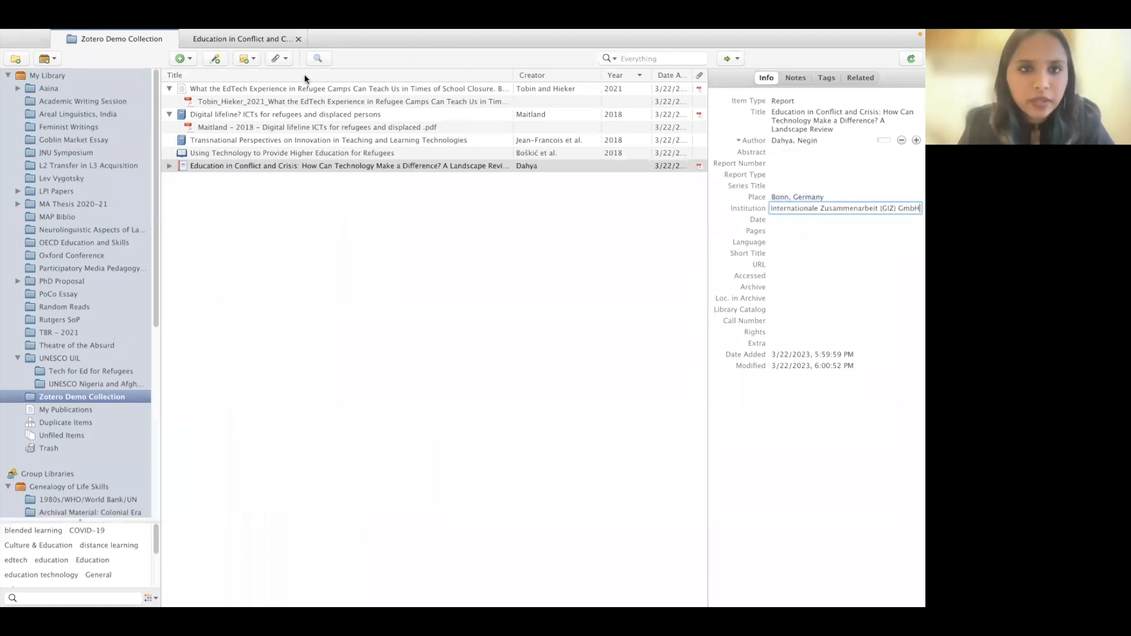
left_click(262, 38)
scroll(352, 324, "down", 3)
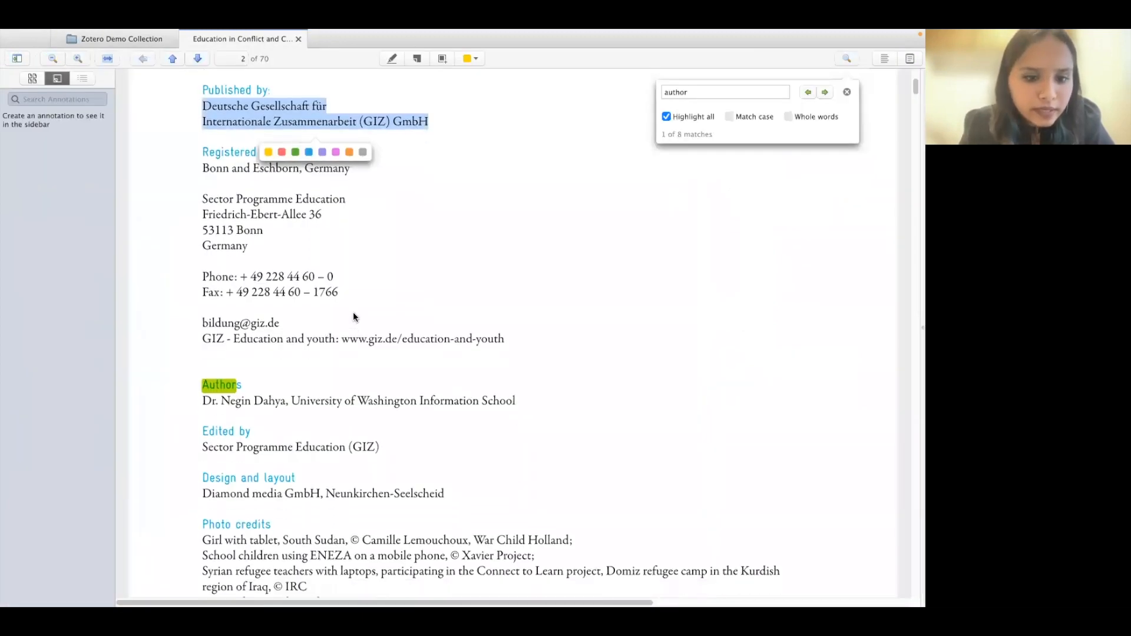
scroll(354, 309, "down", 1)
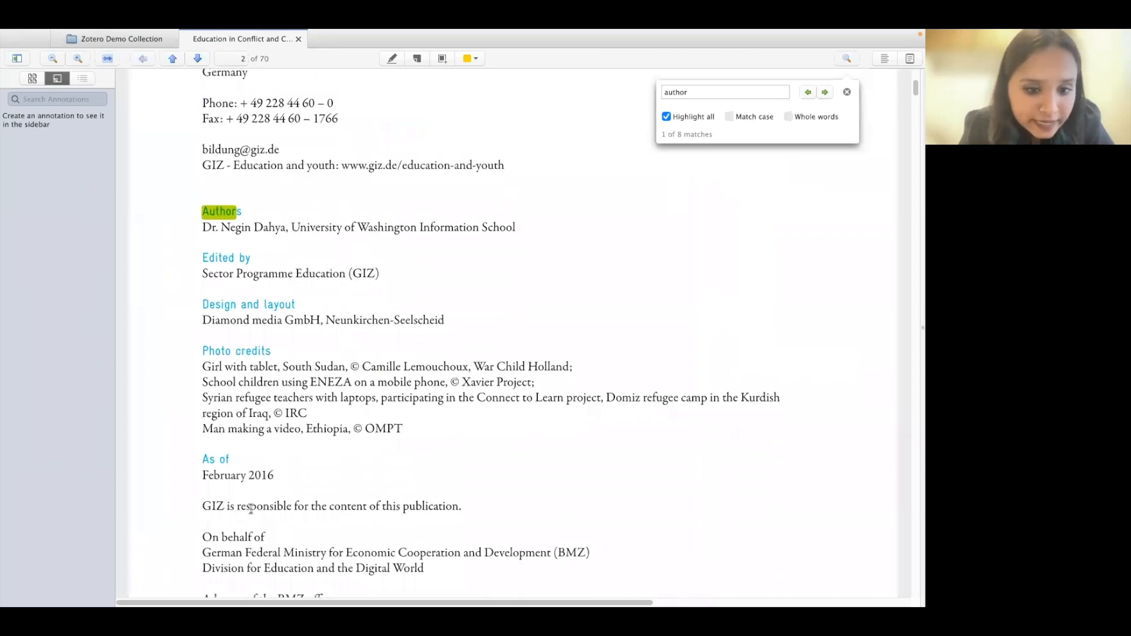
left_click(151, 40)
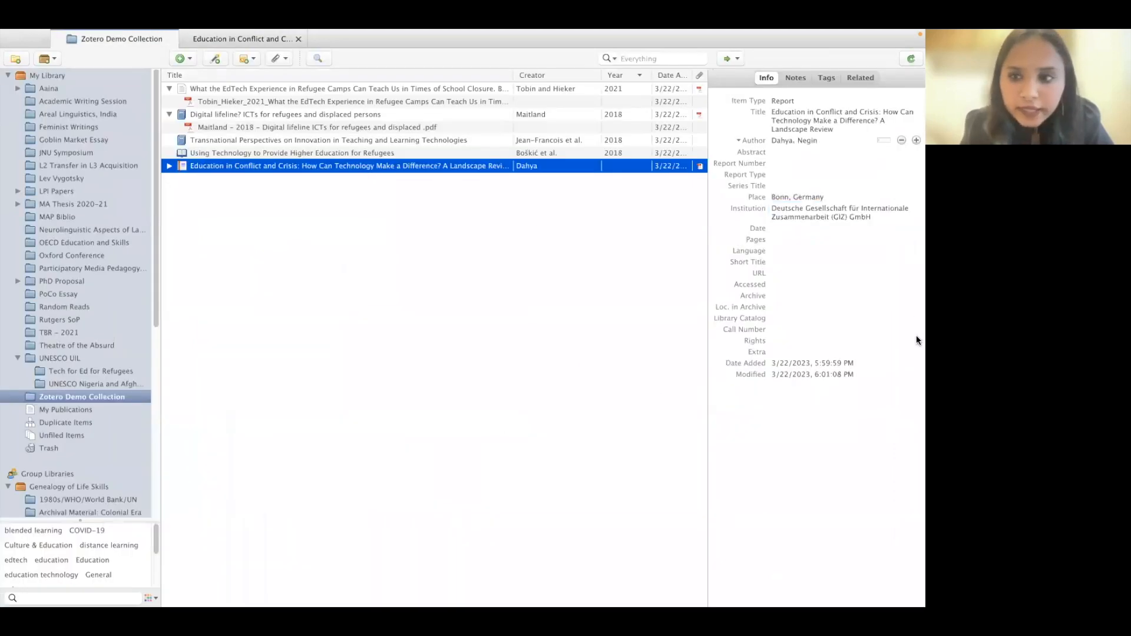
- Enter 'february 2016' as the GIZ report's Date so the list shows 2016
left_click(776, 230)
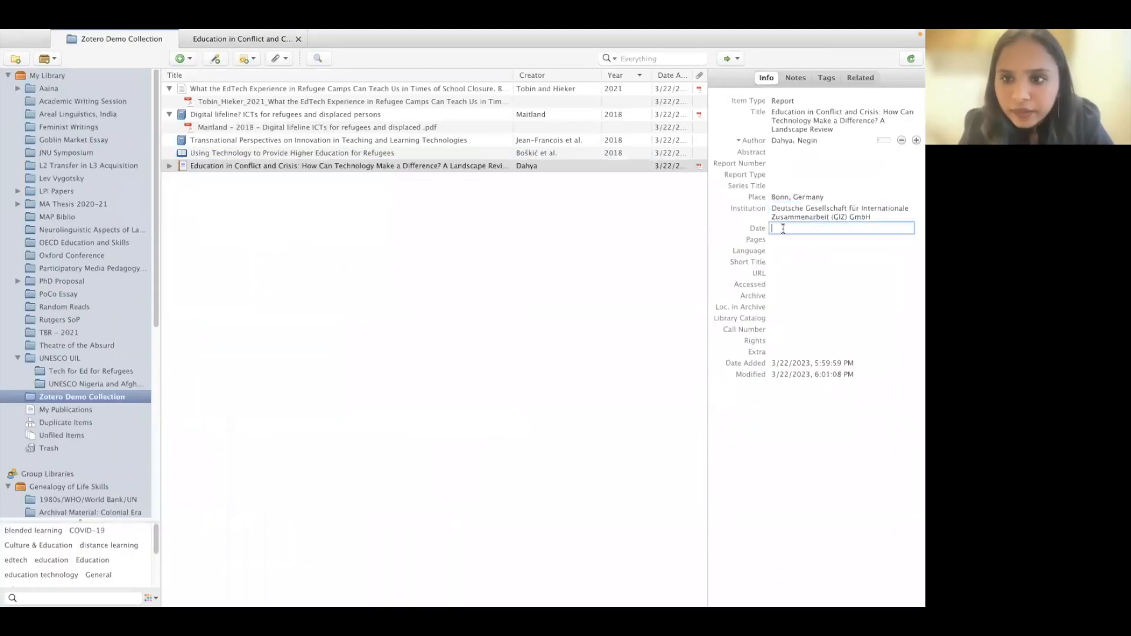
left_click(819, 207)
type("febru")
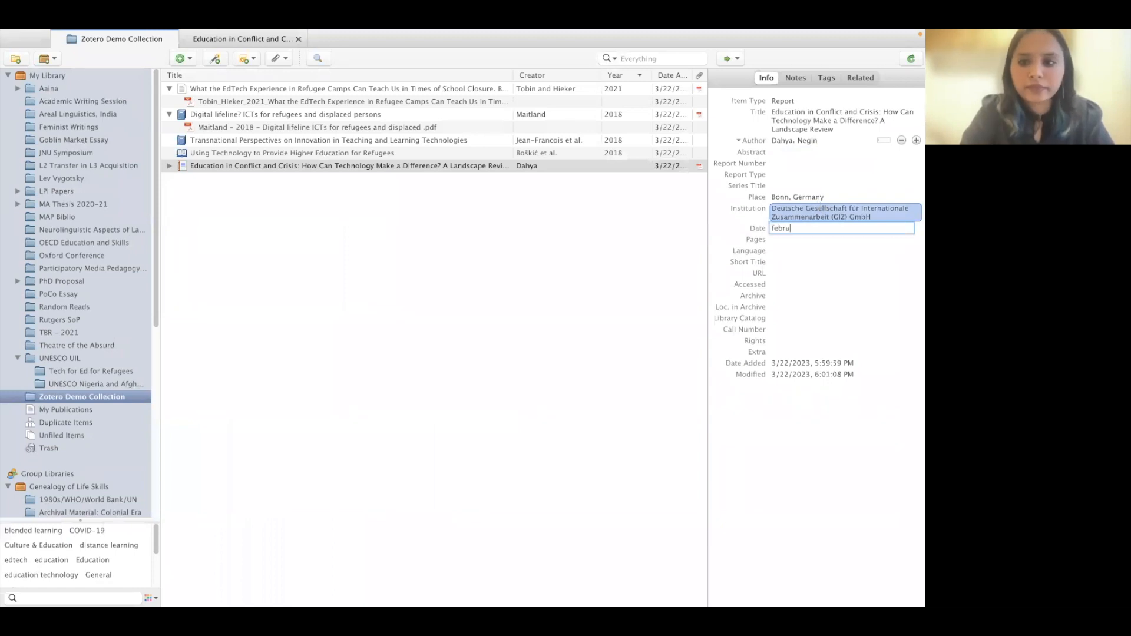
type("ary 2016")
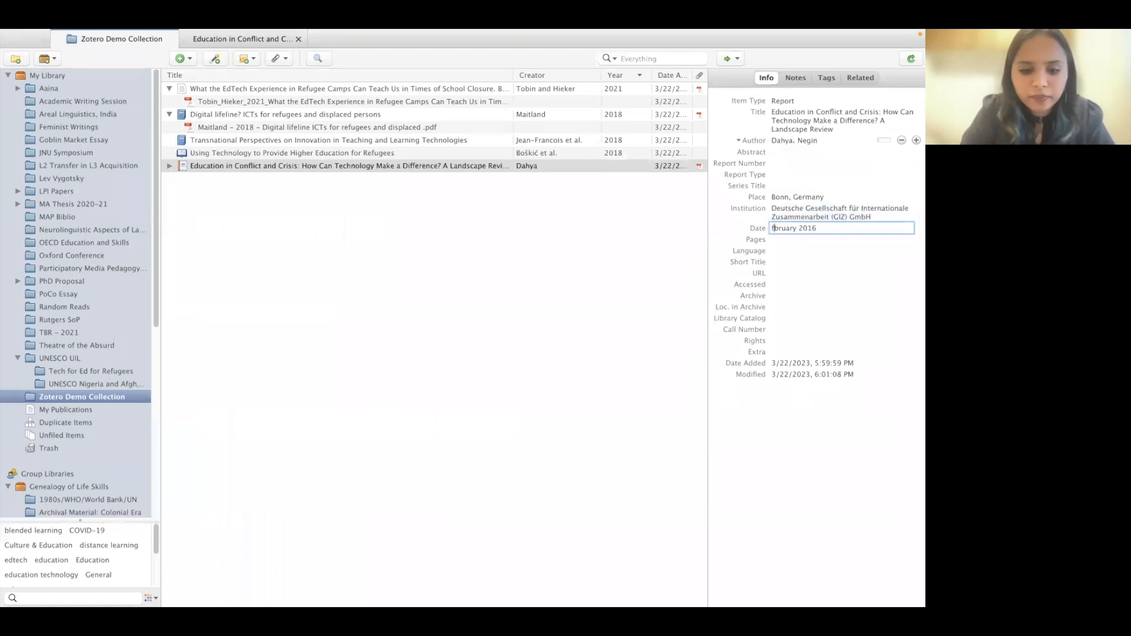
key("Return")
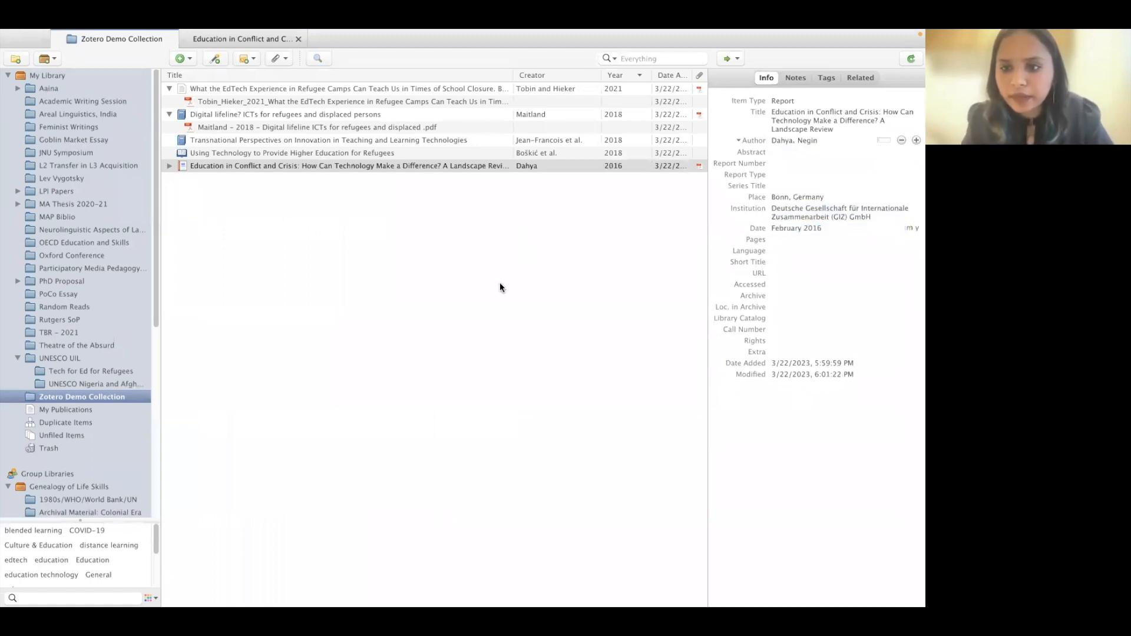
left_click(497, 284)
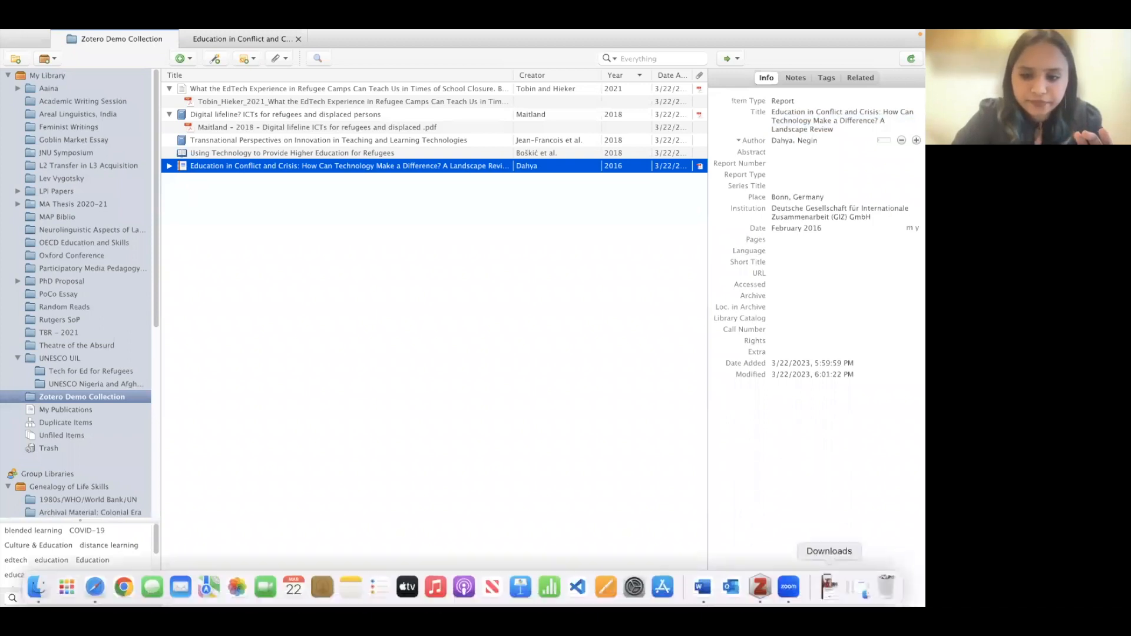
- Open the FHI 360 '5 features…' blog post in Safari from the Word document's link
left_click(710, 586)
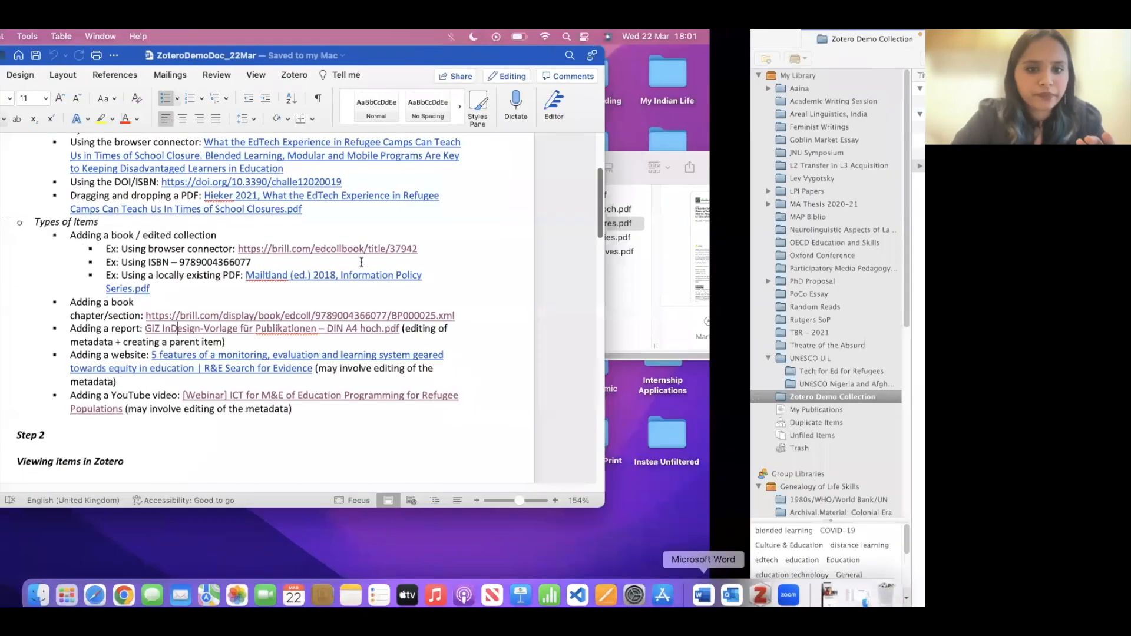
scroll(361, 259, "down", 3)
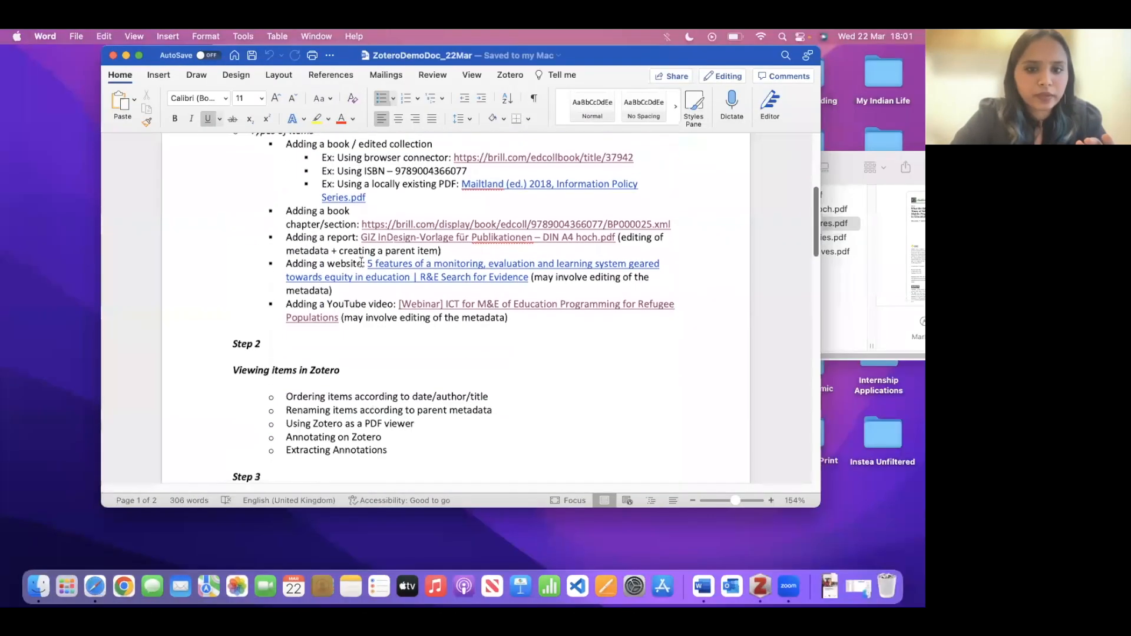
left_click(416, 272)
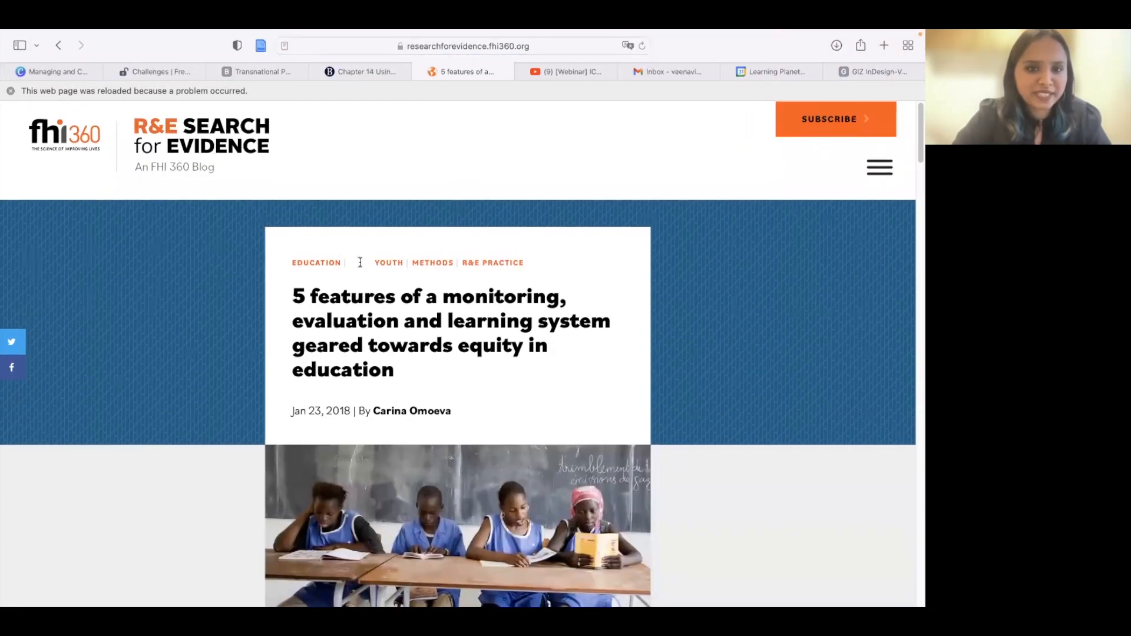
- Save the FHI 360 blog post to Zotero's Demo Collection with the Connector
left_click(261, 46)
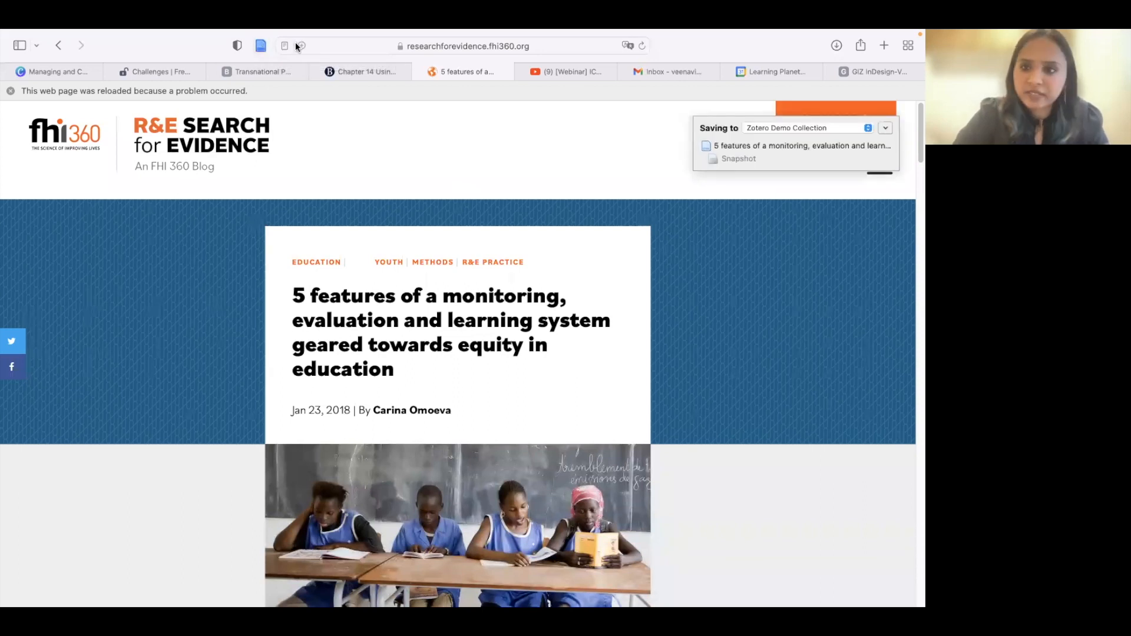
mouse_move(829, 606)
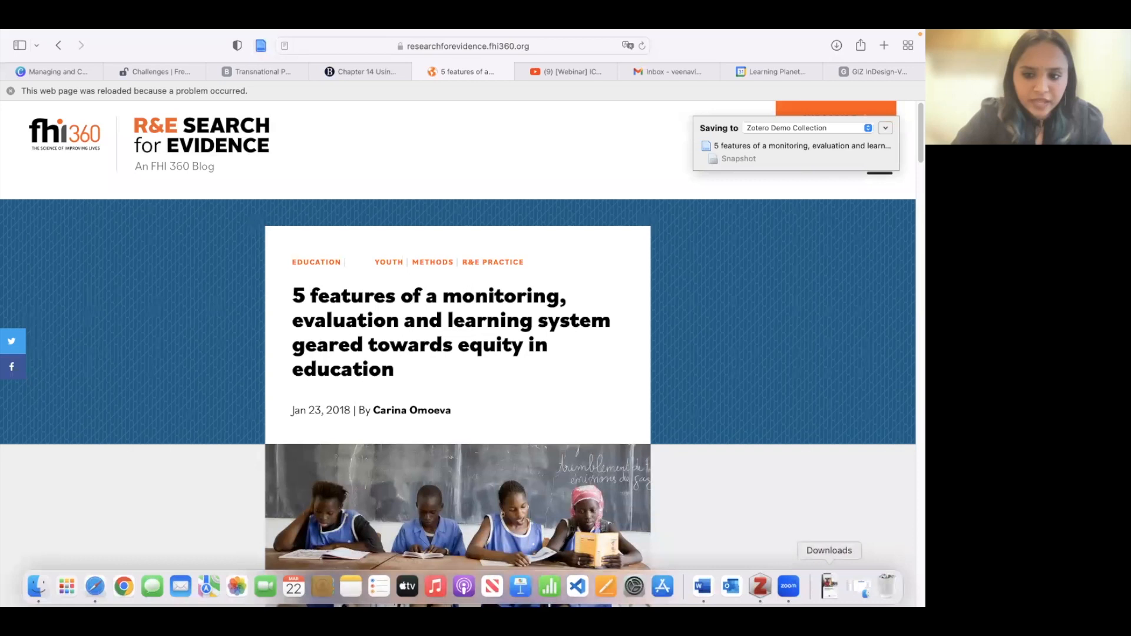
left_click(760, 586)
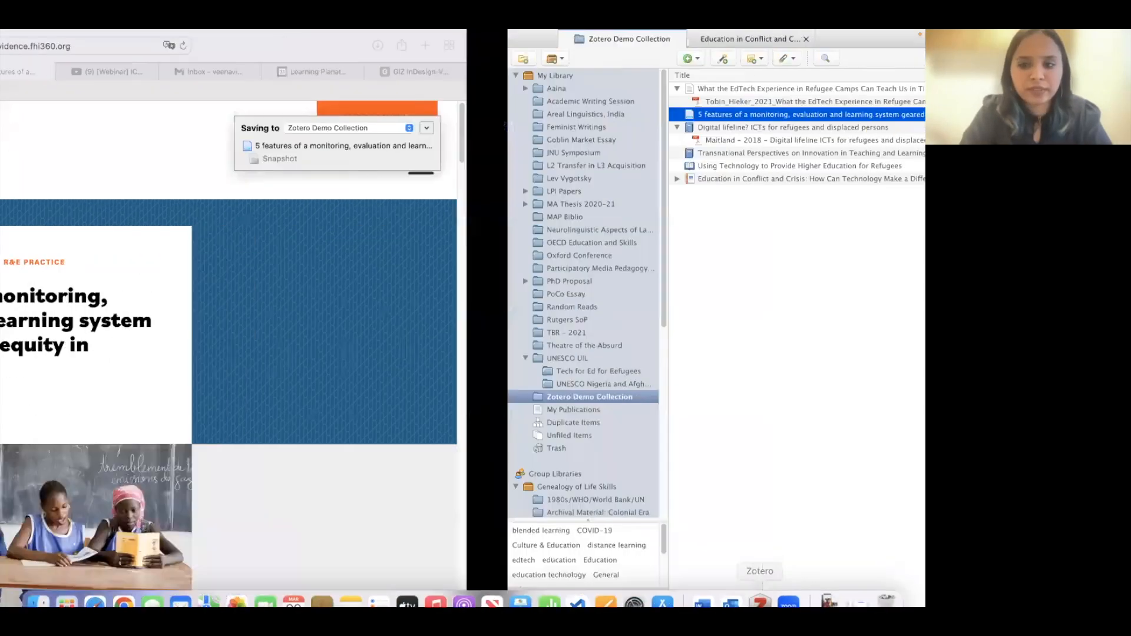
- Enter the article author's last and first name, then open the webinar video link from Word
left_click(775, 141)
type("Omoeva")
key("Tab")
type("Carina")
key("Return")
left_click(341, 285)
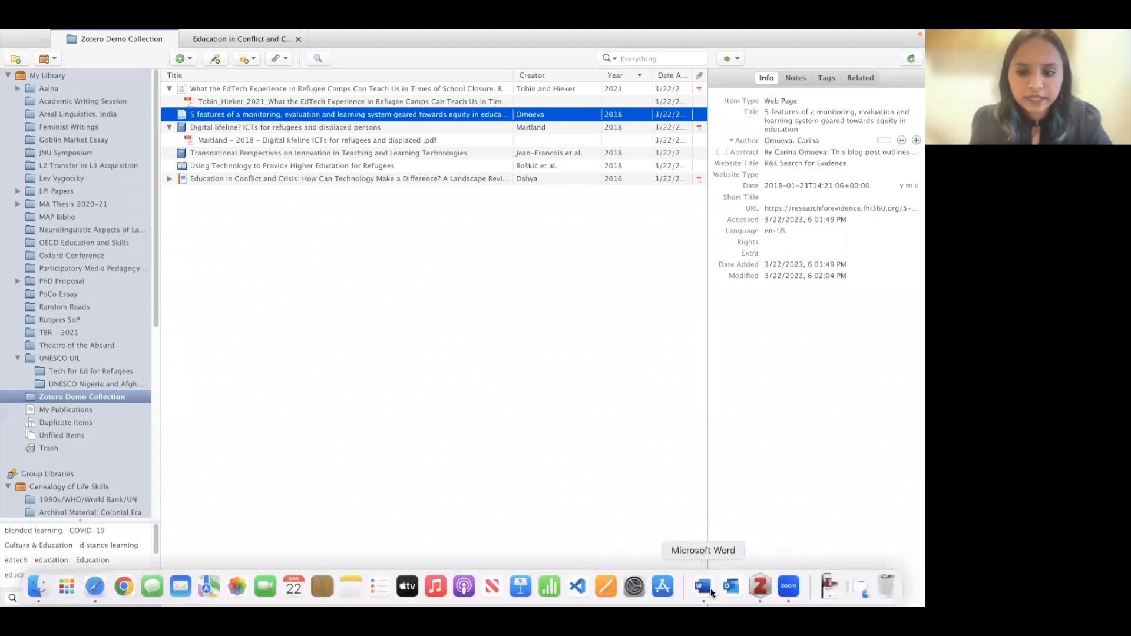
left_click(714, 592)
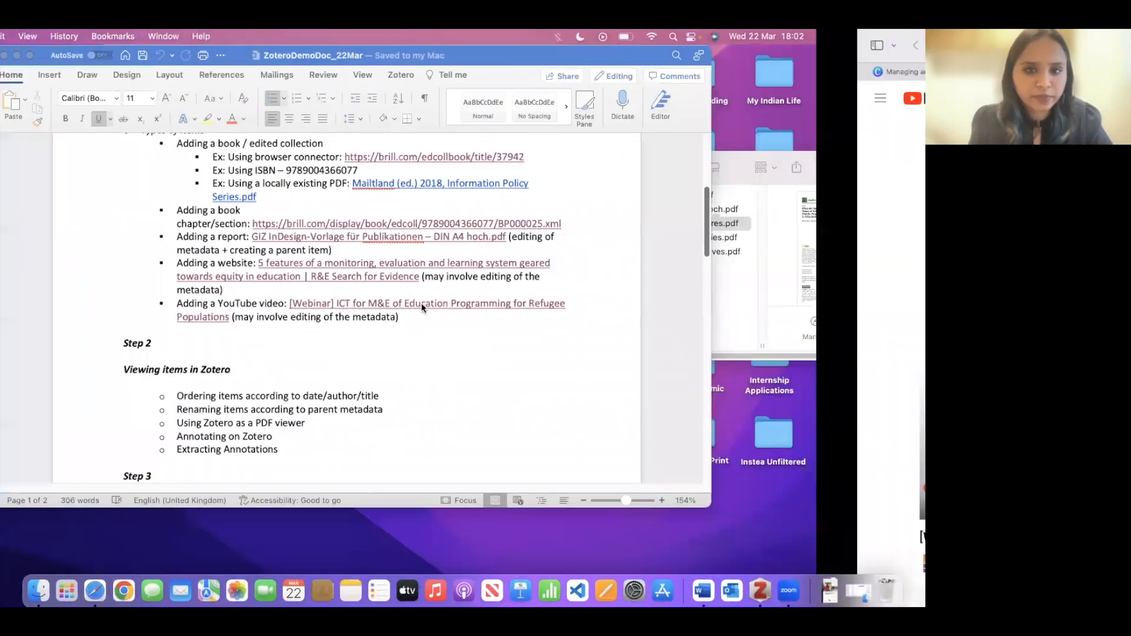
left_click(422, 303)
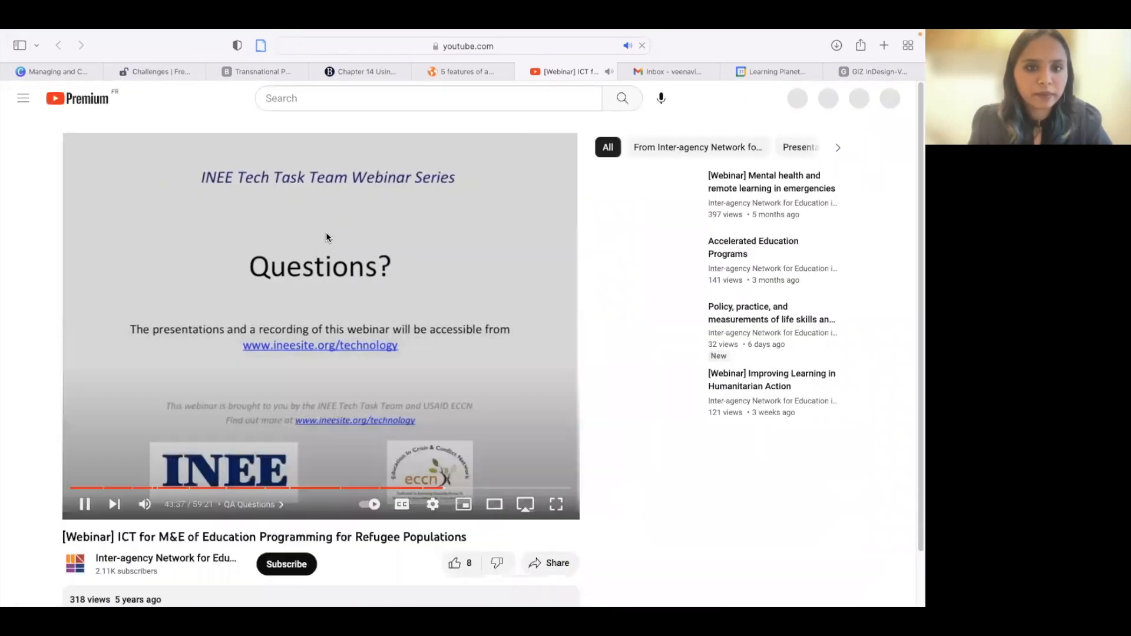
- Pause the ICT for M&E refugee education webinar and save it to Zotero as a 2017 video recording
left_click(302, 248)
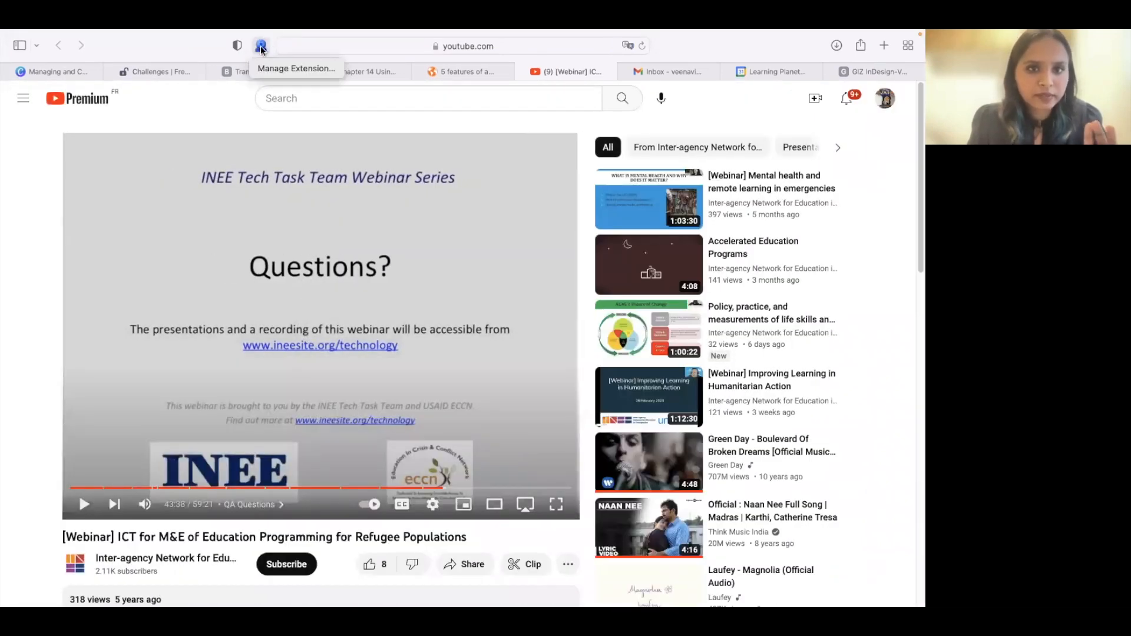
left_click(261, 52)
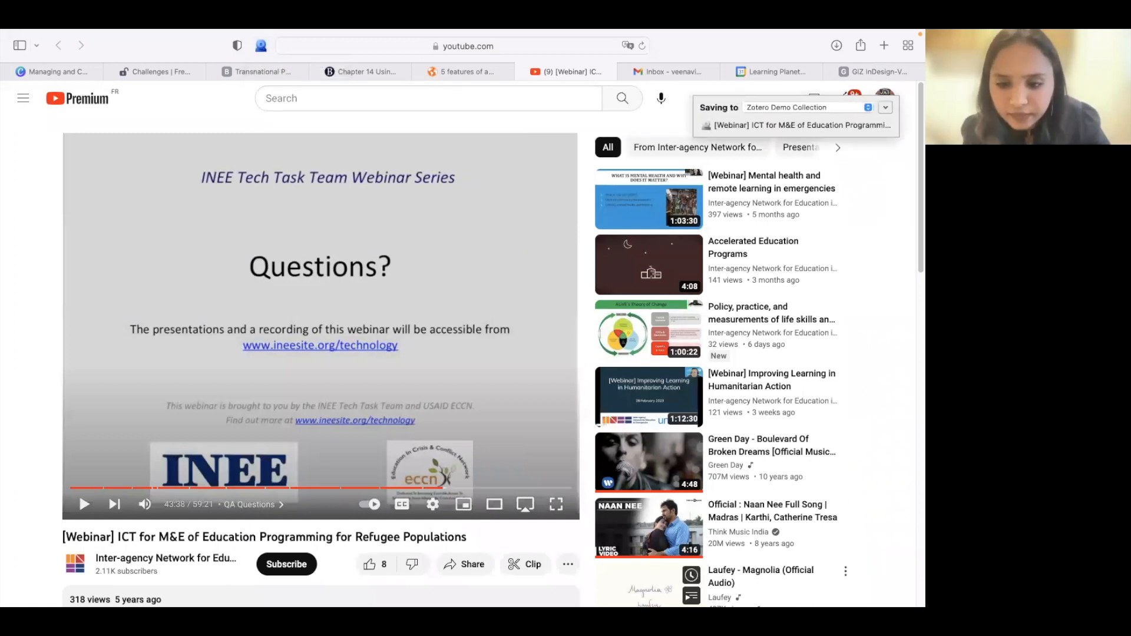
left_click(760, 597)
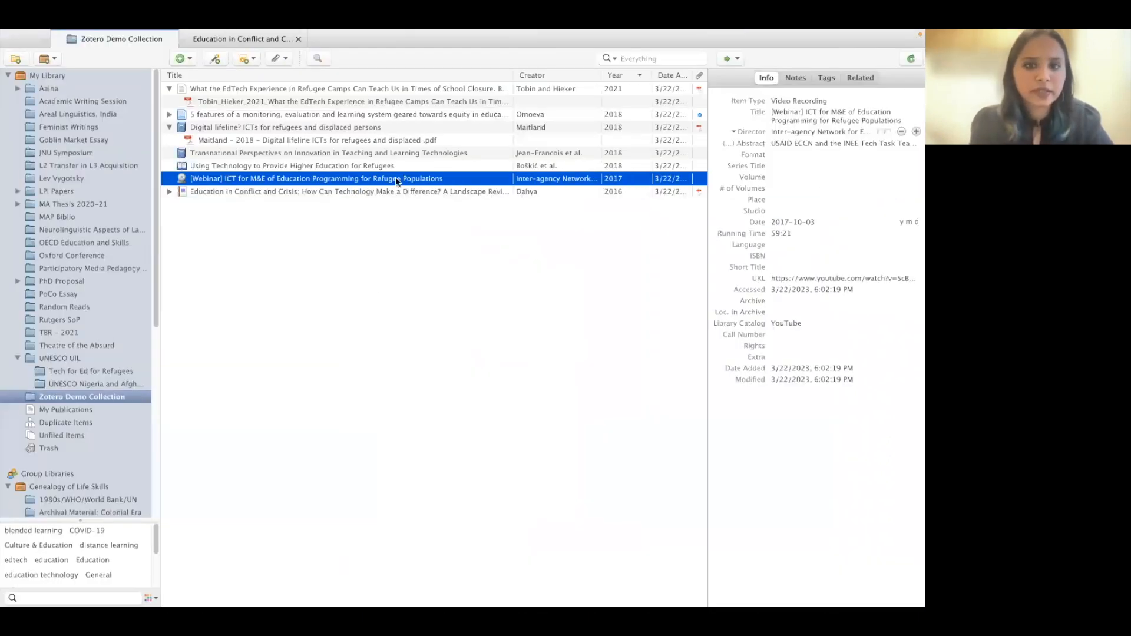
- Collapse the other items' attachments and expand the Tobin and Hieker 2021 article to reveal its PDF
left_click(169, 127)
left_click(169, 114)
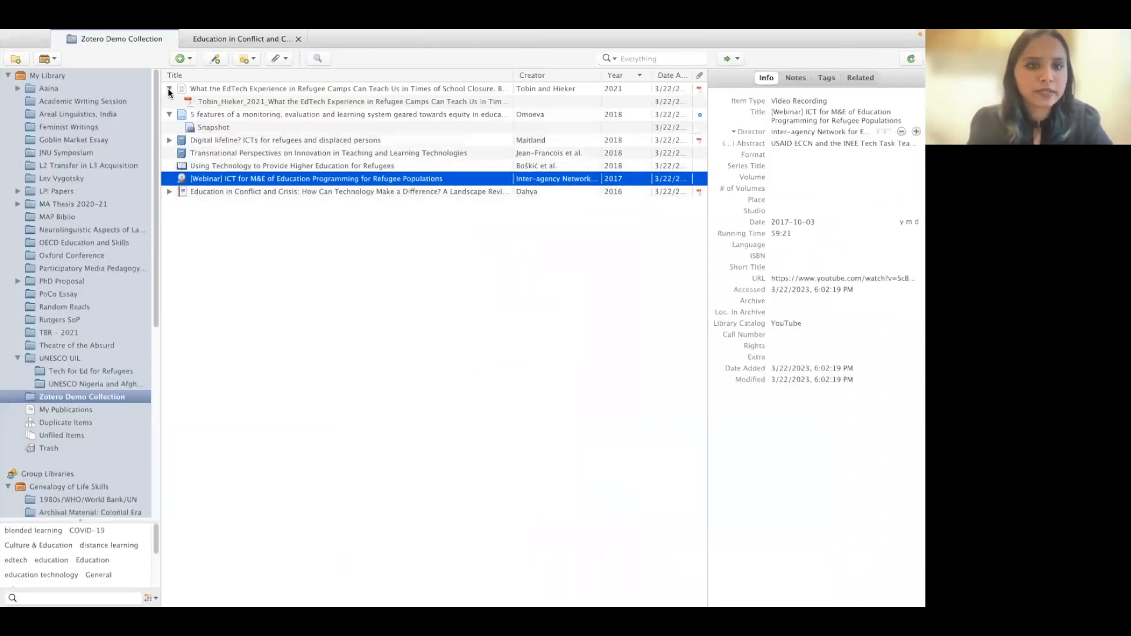
left_click(169, 88)
left_click(176, 102)
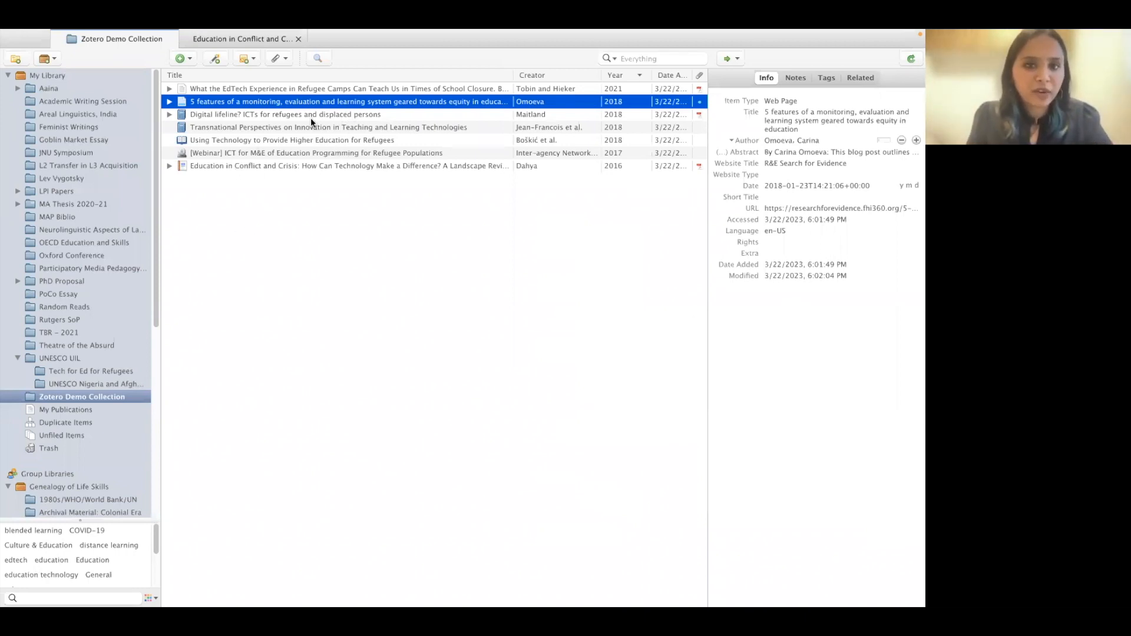
left_click(170, 89)
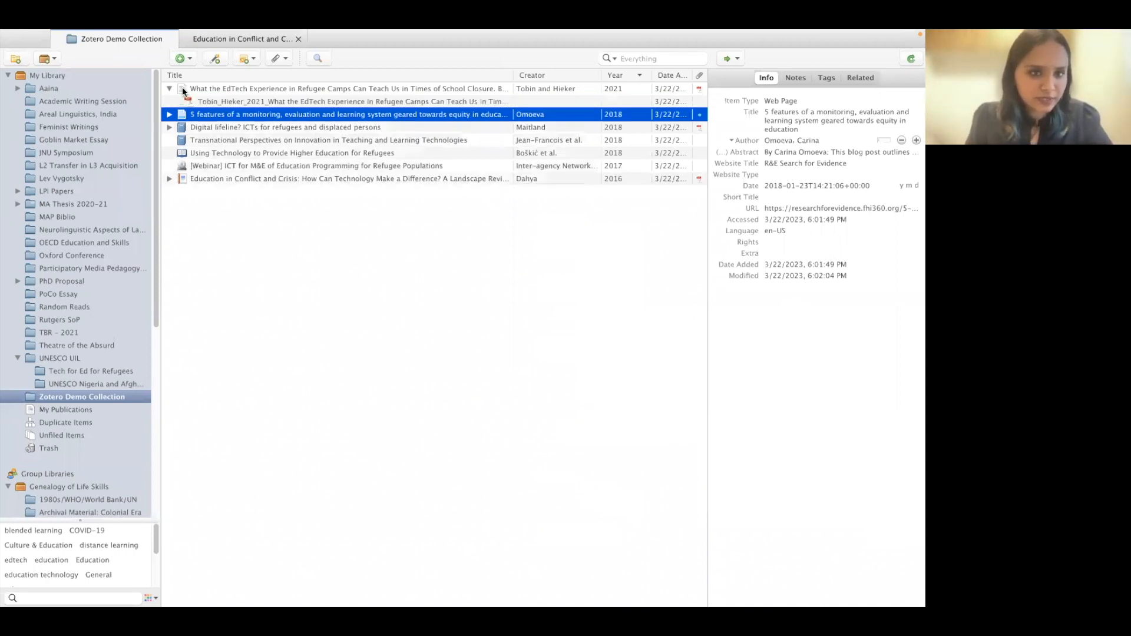
- Open the Tobin and Hieker PDF and highlight three passages in yellow on pages 1–3
left_click(289, 103)
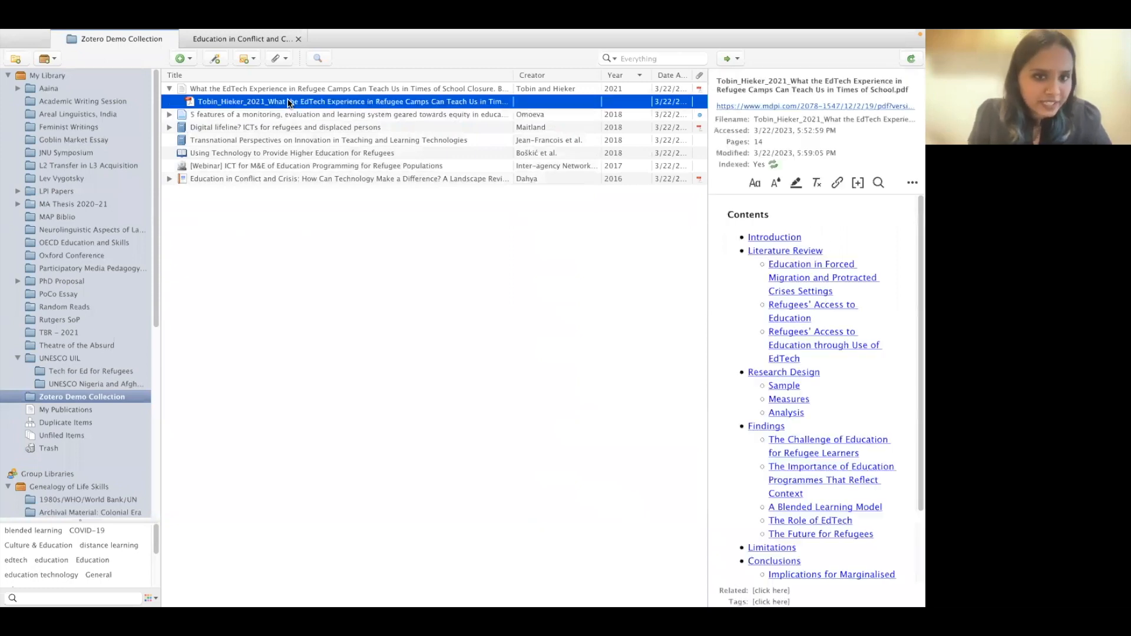
double_click(289, 102)
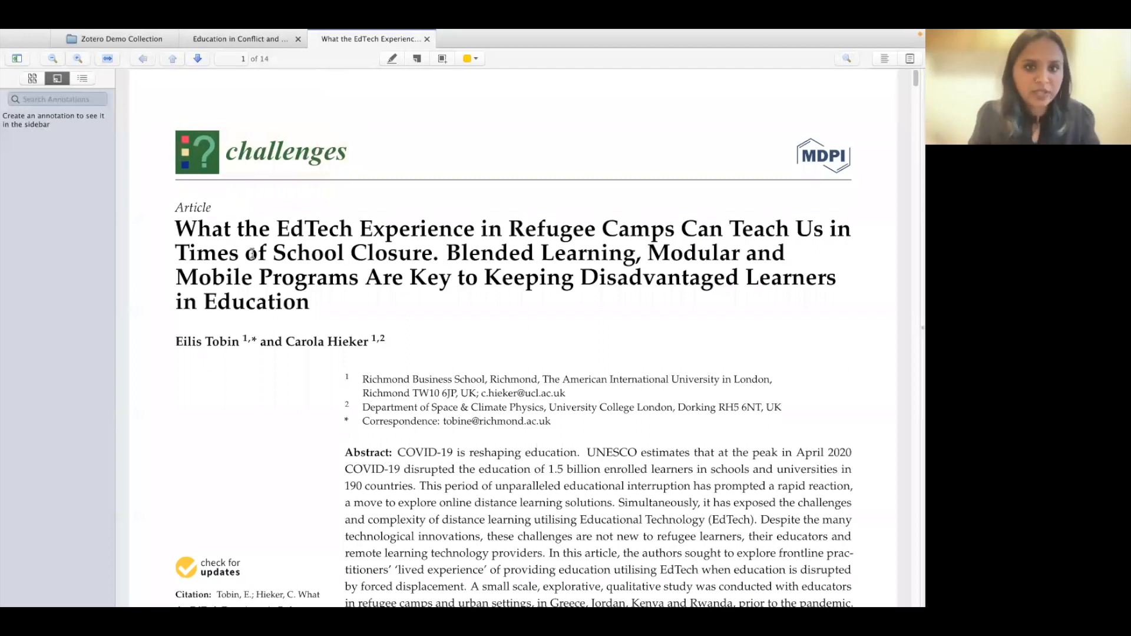
scroll(253, 254, "down", 10)
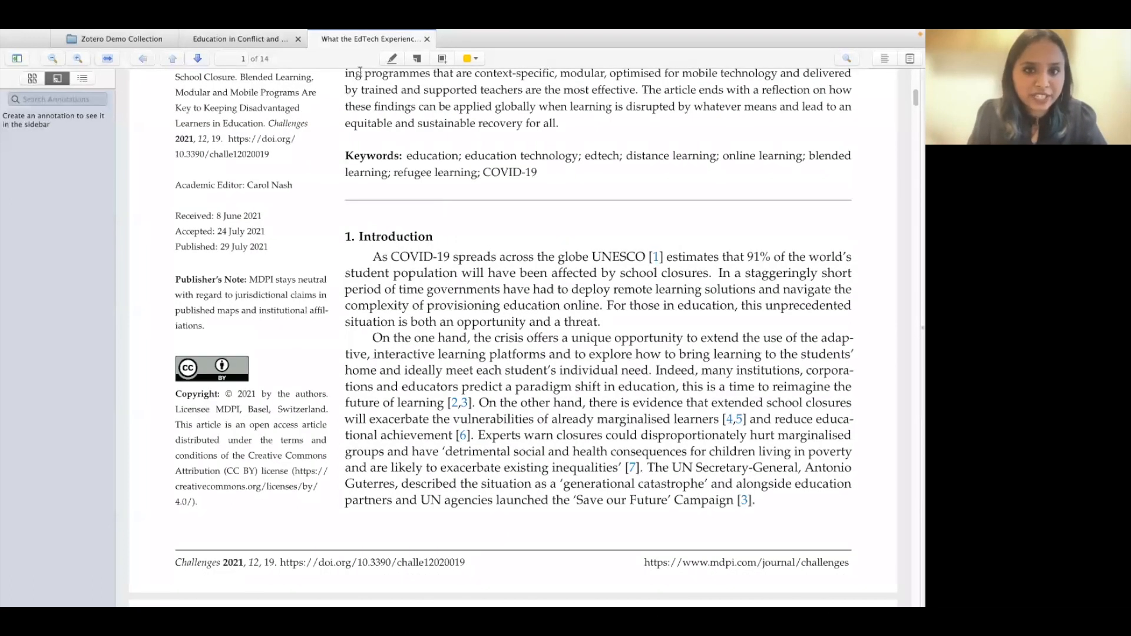
mouse_move(365, 252)
left_mouse_down()
mouse_move(622, 311)
mouse_move(580, 303)
mouse_move(599, 306)
left_mouse_up()
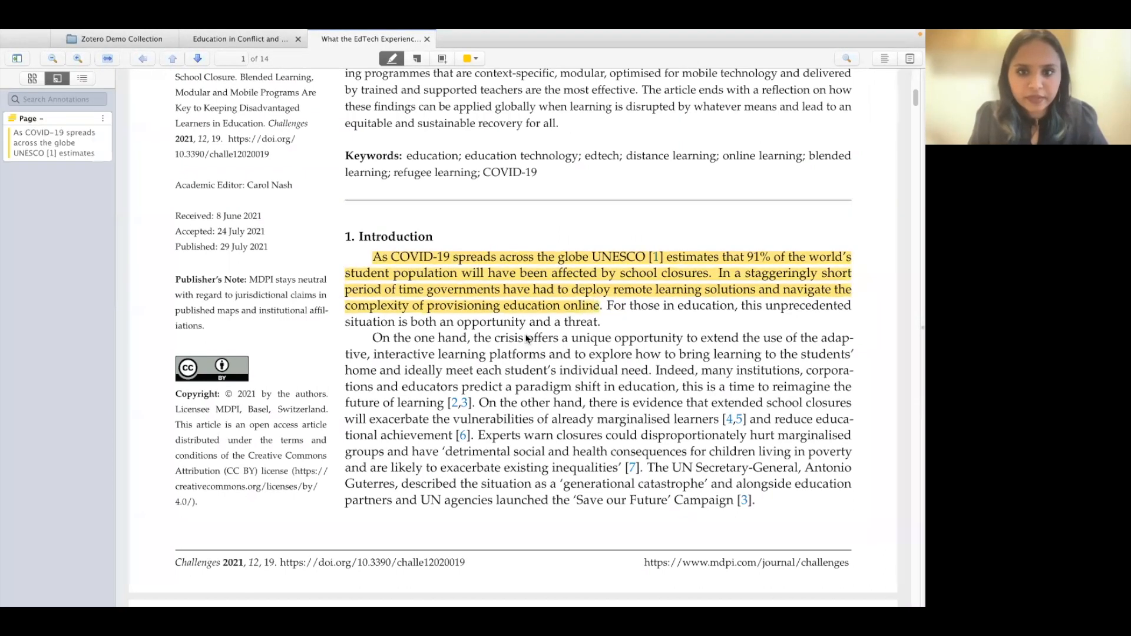
scroll(527, 339, "down", 6)
scroll(394, 154, "down", 8)
mouse_move(372, 169)
left_mouse_down()
mouse_move(567, 231)
mouse_move(635, 200)
left_mouse_up()
scroll(500, 331, "down", 3)
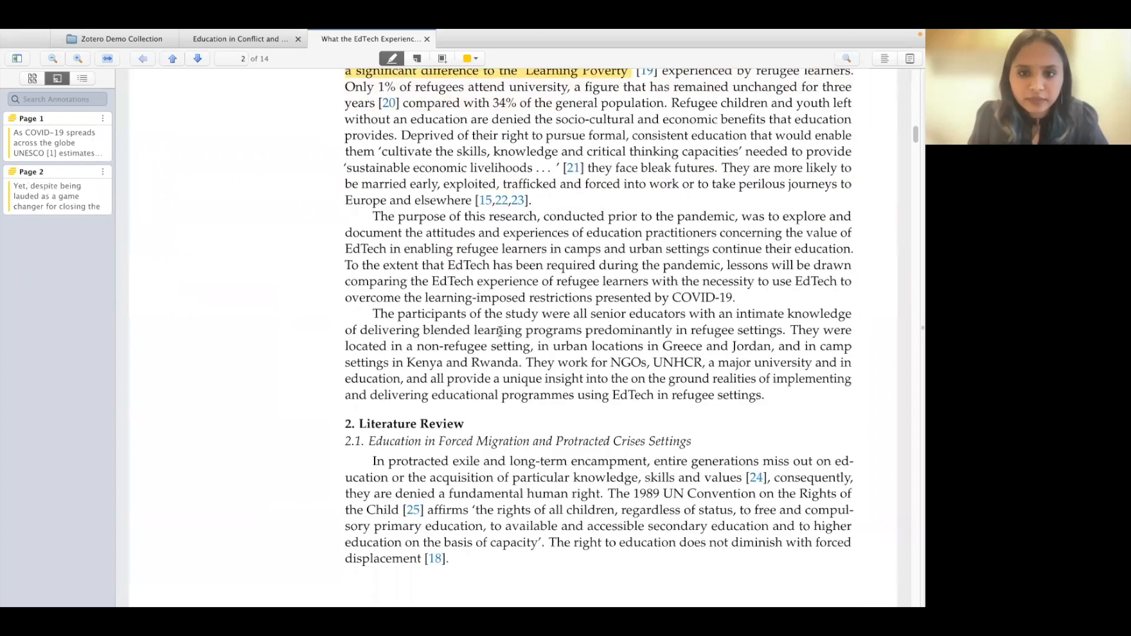
scroll(500, 331, "down", 5)
mouse_move(372, 273)
left_mouse_down()
mouse_move(542, 274)
mouse_move(583, 303)
left_mouse_up()
- Add a sticky note beside the page 3 text, then return to the Demo Collection
left_click(472, 58)
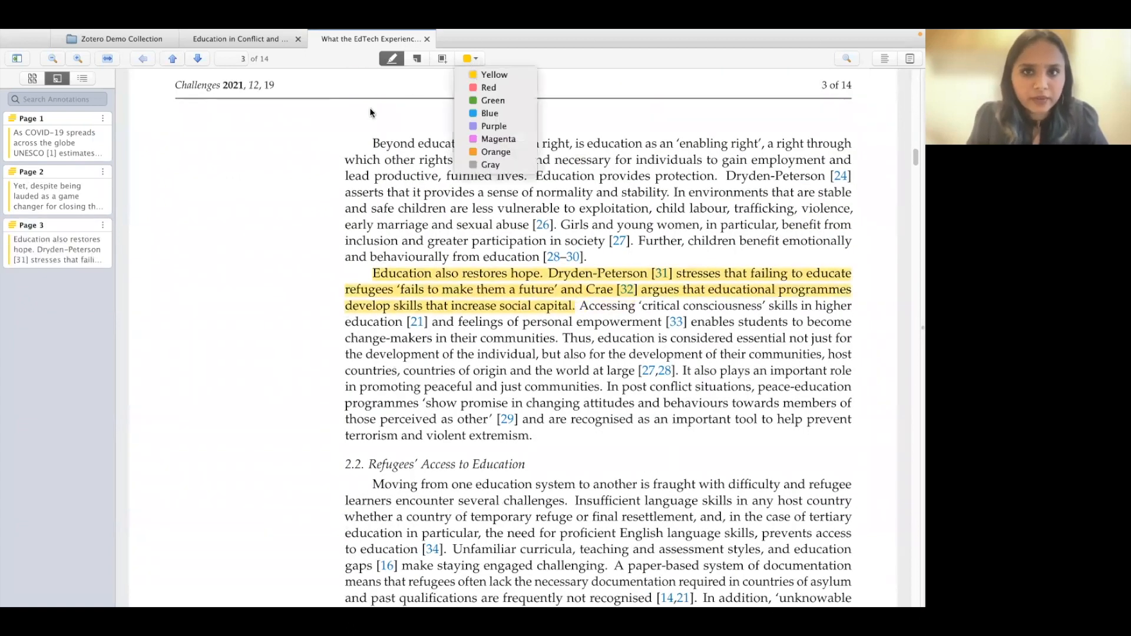
left_click(417, 57)
left_click(284, 164)
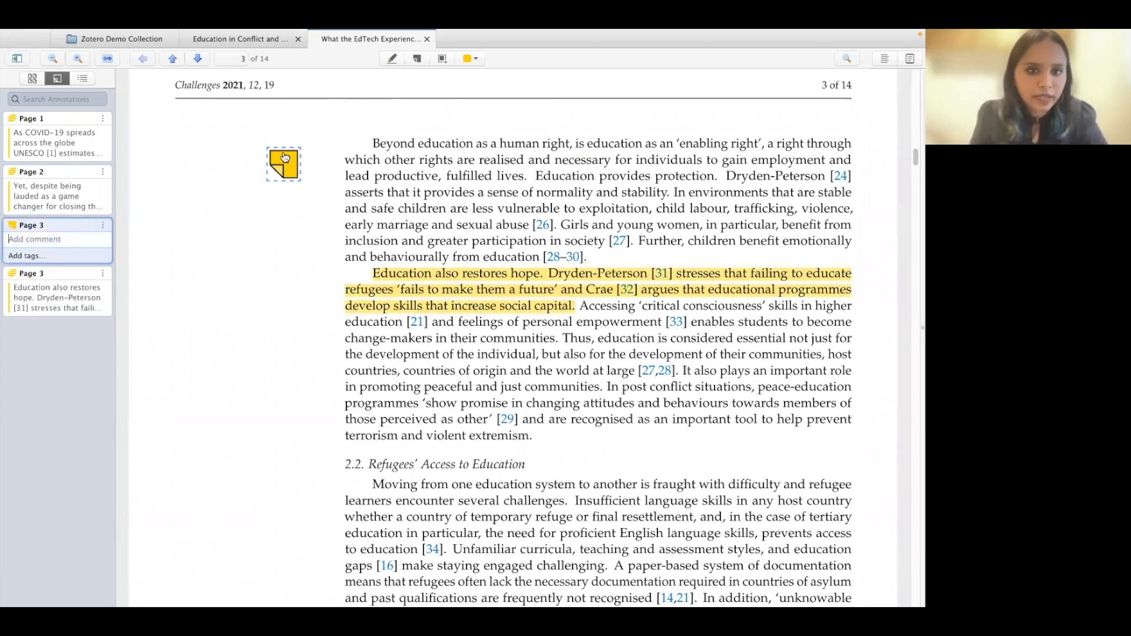
left_click(376, 99)
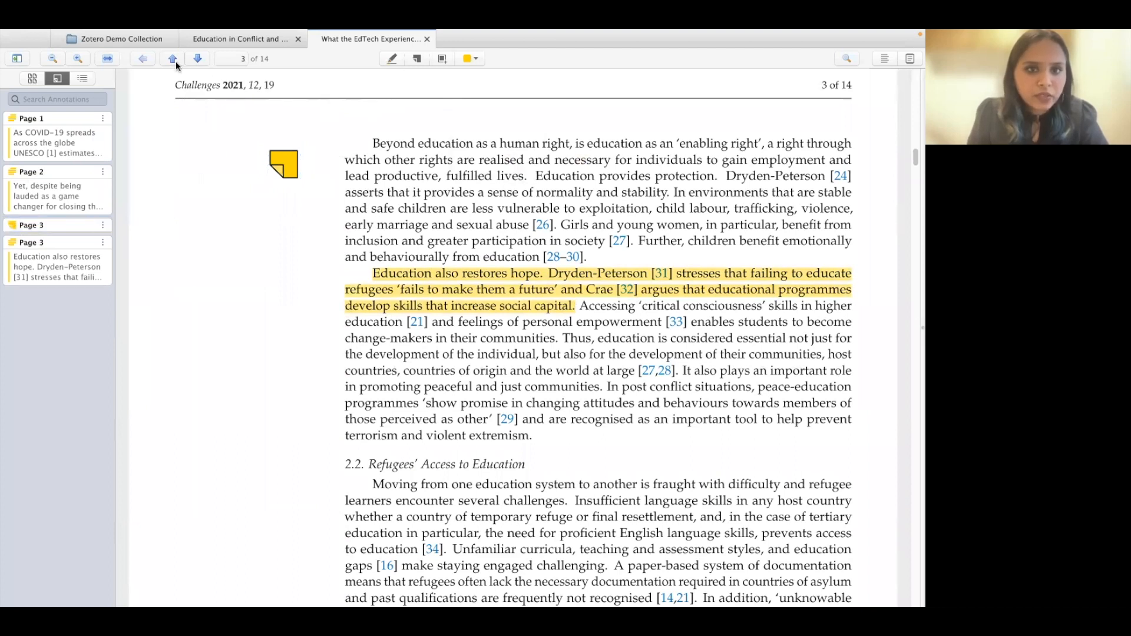
left_click(125, 41)
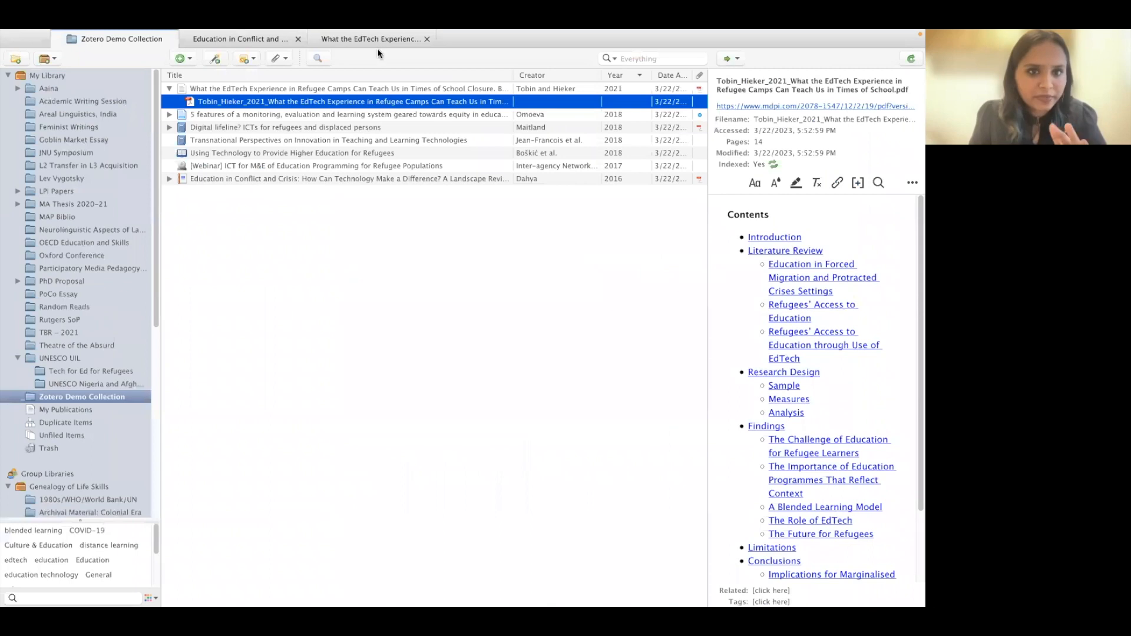
- Add a note from annotations to the Tobin and Hieker article, with page-cited quotes, then collapse it
left_click(170, 89)
right_click(276, 89)
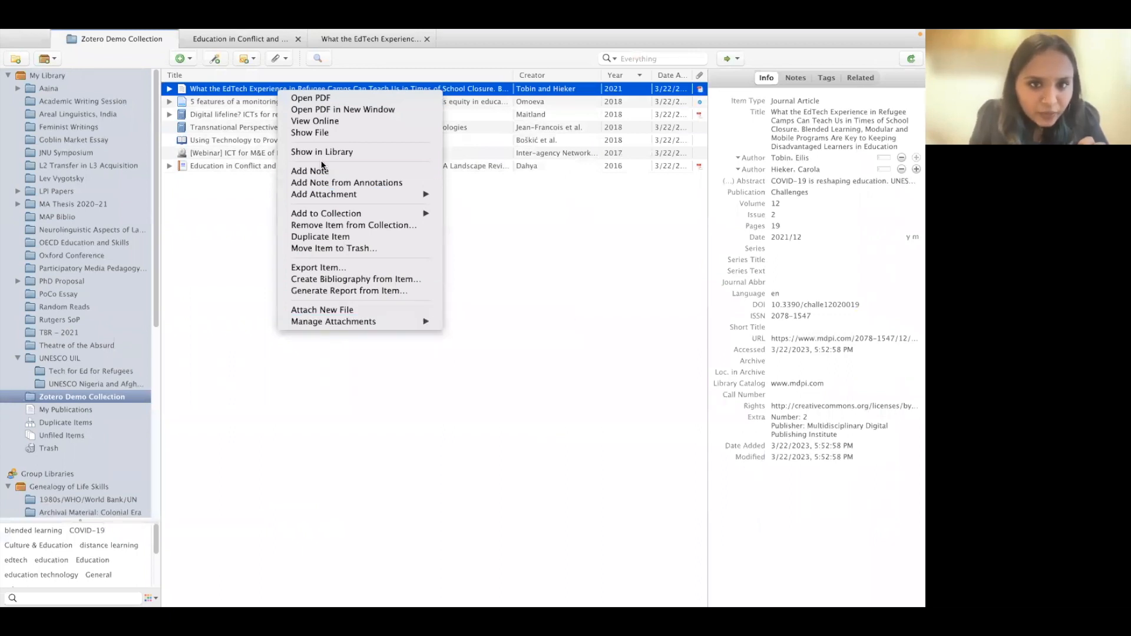
left_click(329, 184)
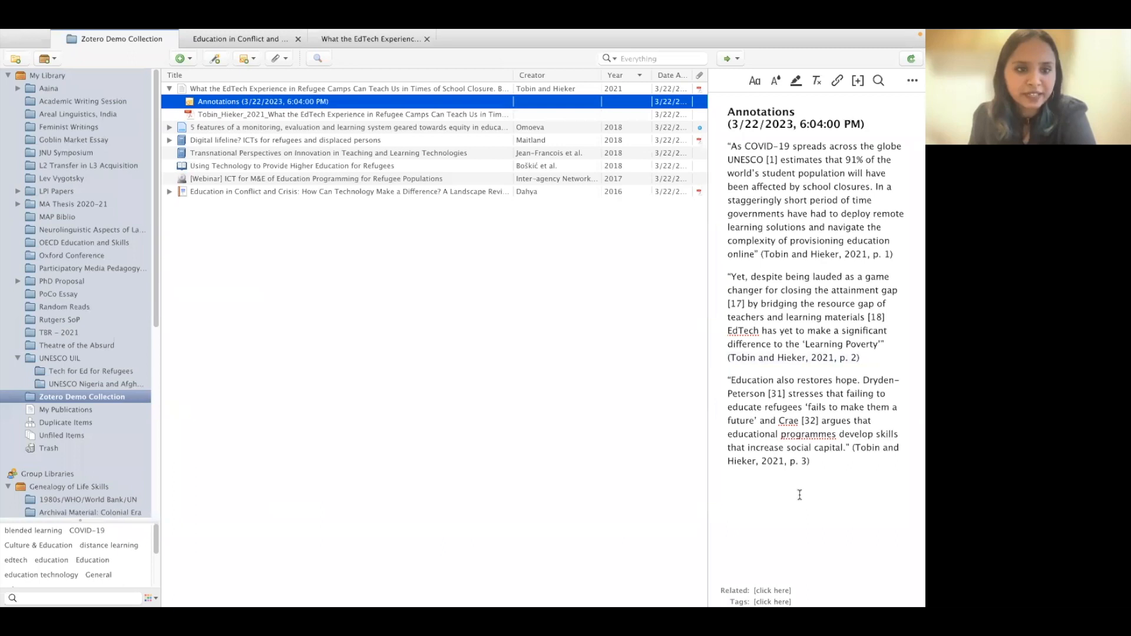
left_click(791, 255)
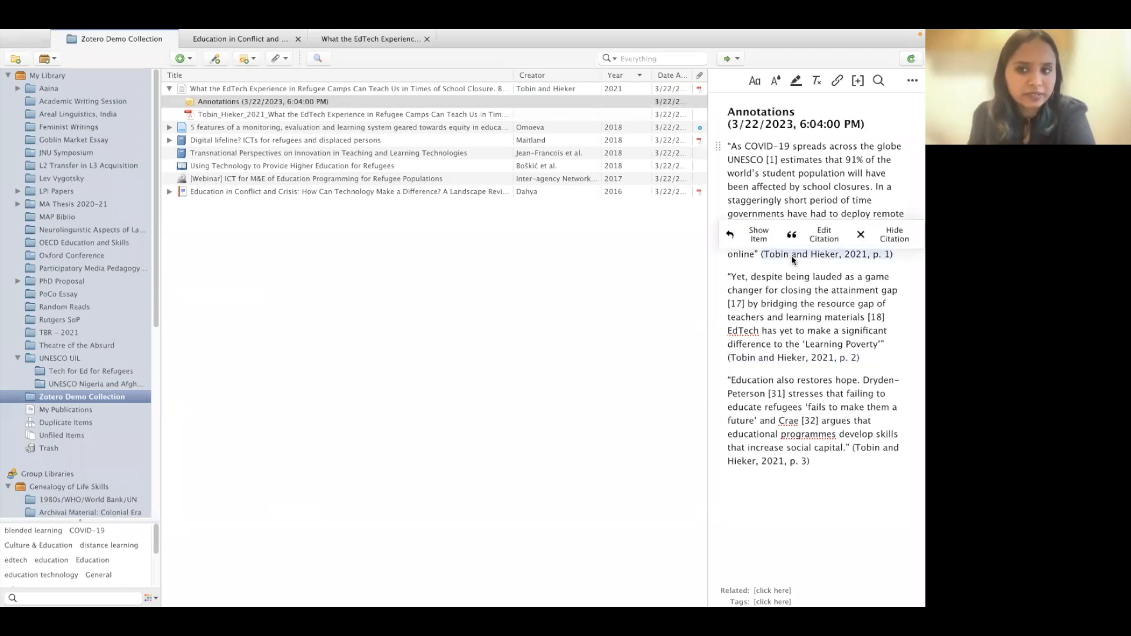
left_click(790, 301)
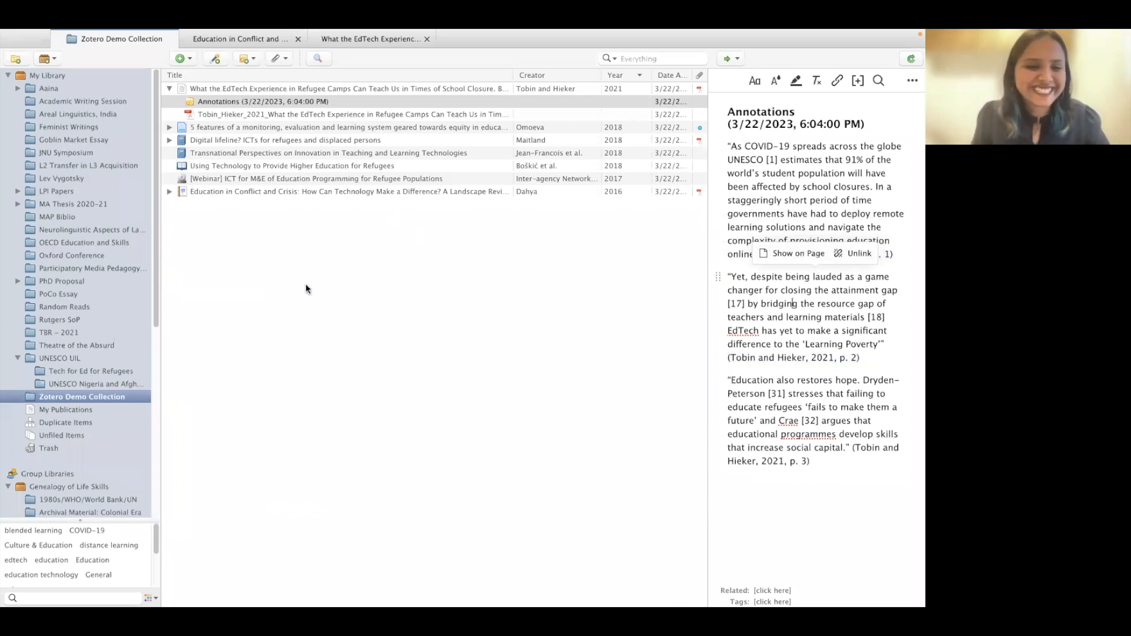
left_click(322, 255)
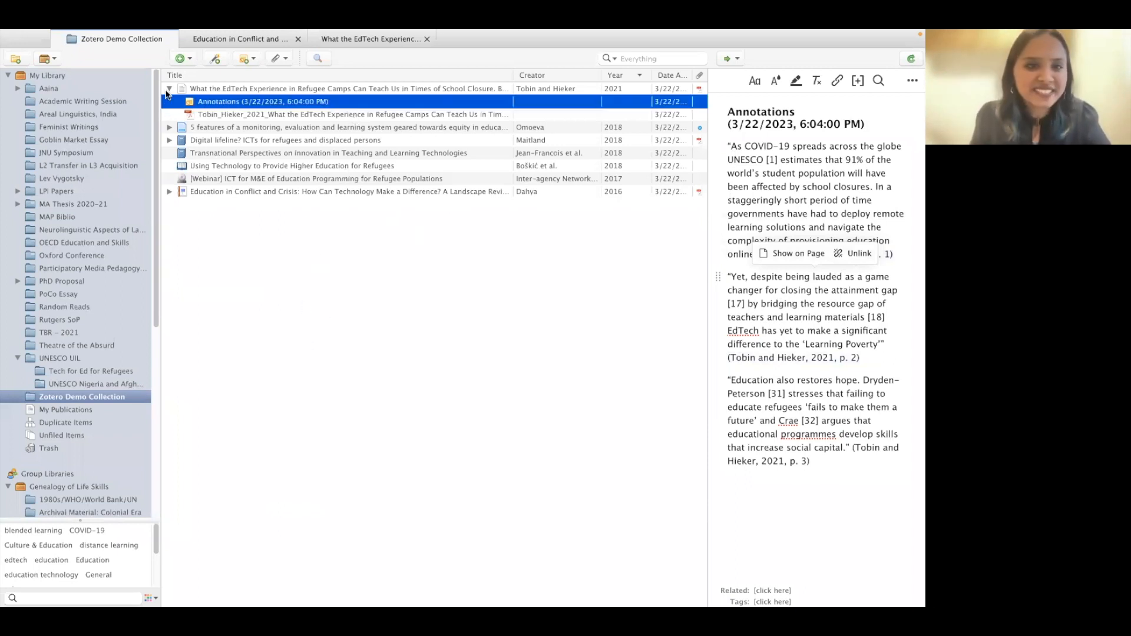
left_click(169, 89)
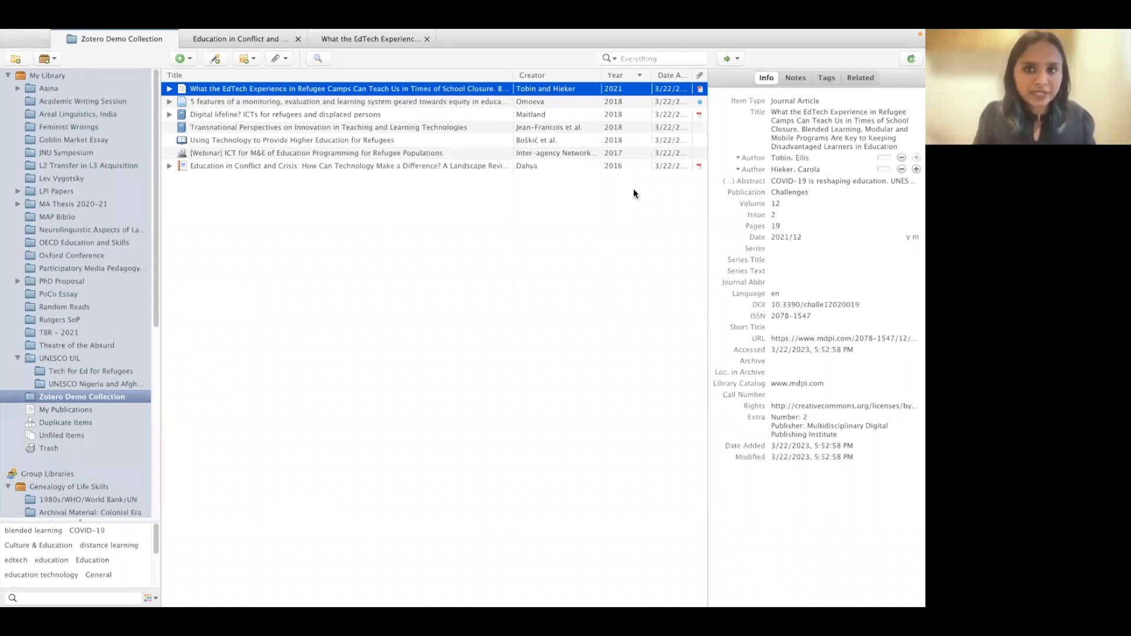
left_click(621, 75)
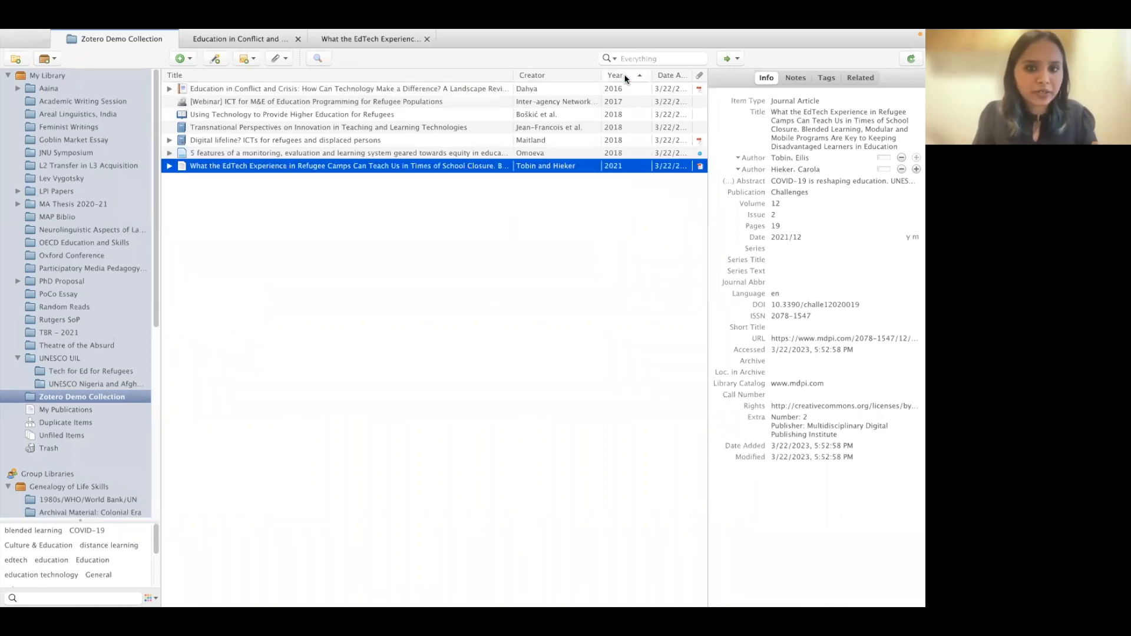
left_click(242, 77)
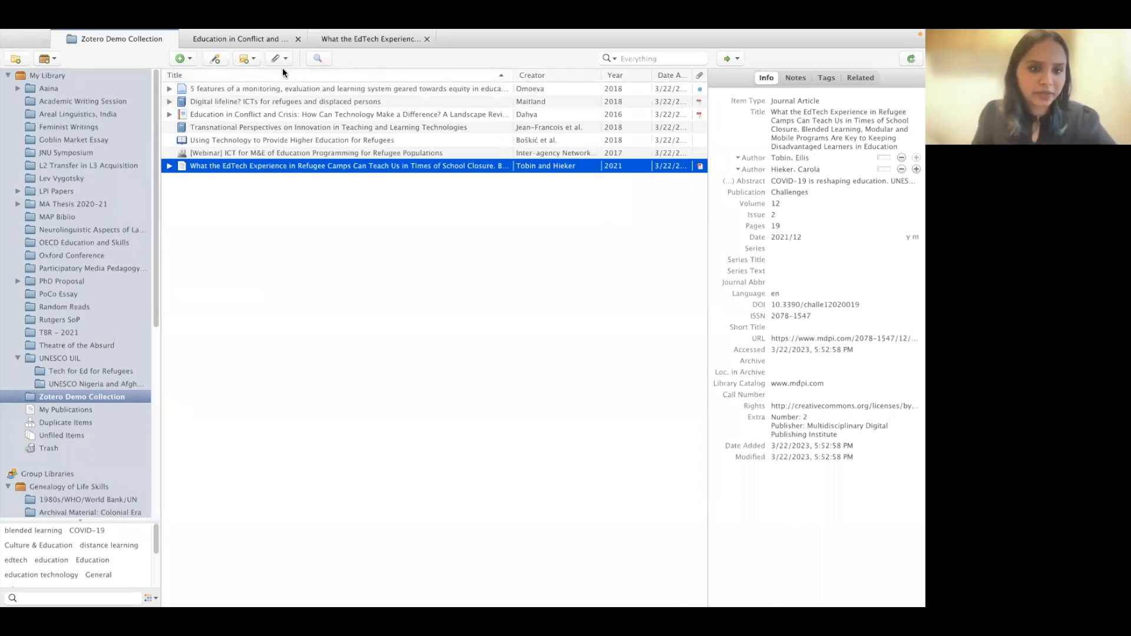
left_click(548, 77)
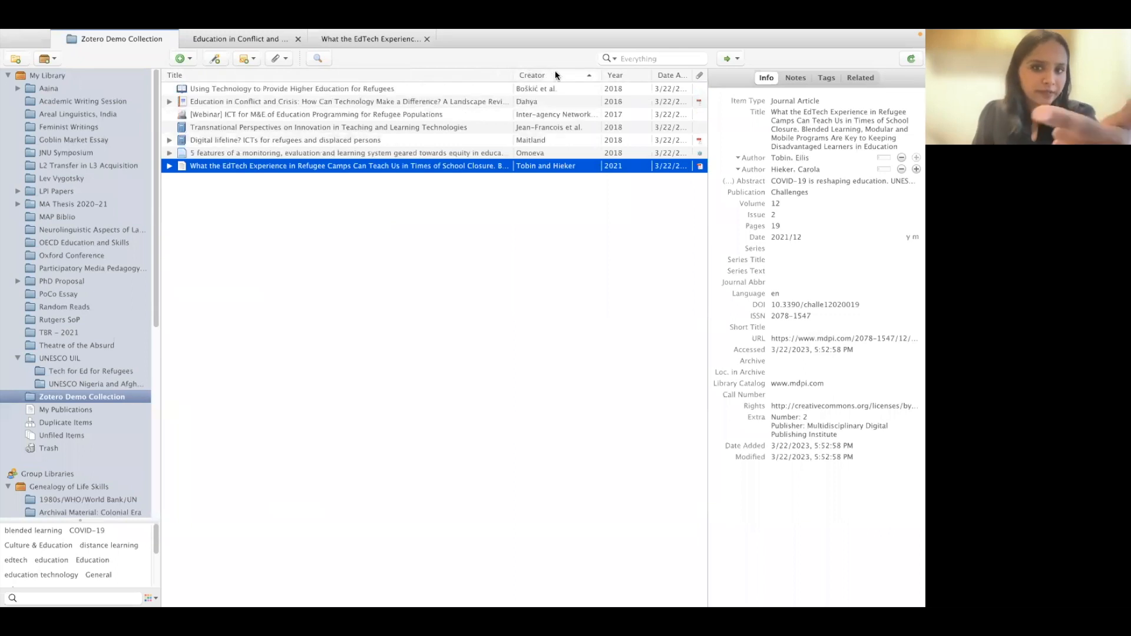
left_click(618, 78)
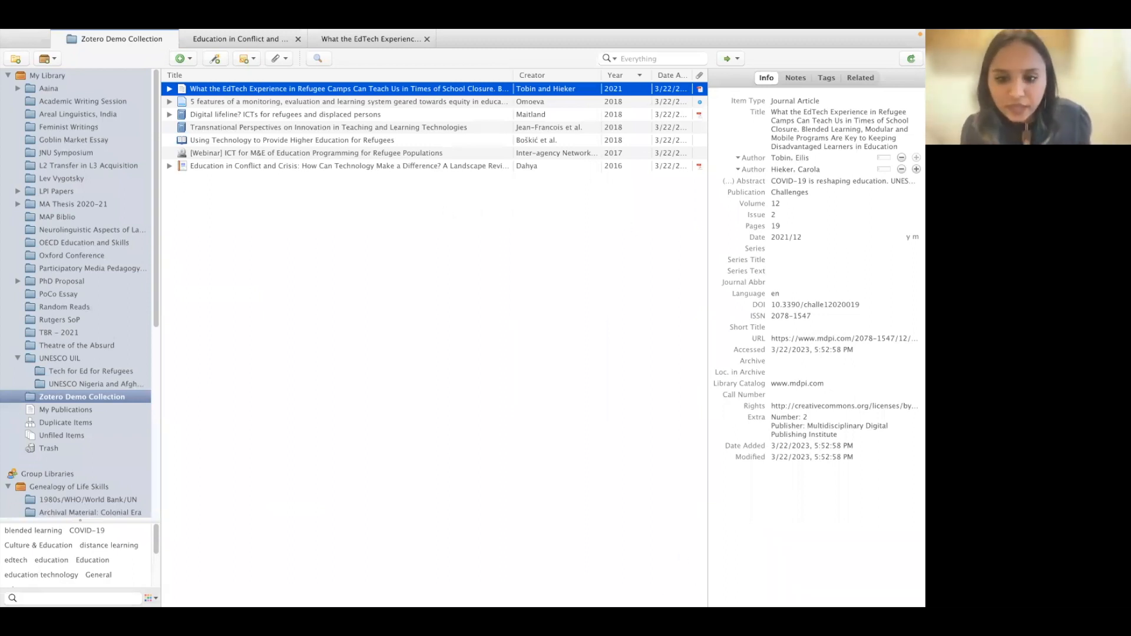
mouse_move(713, 588)
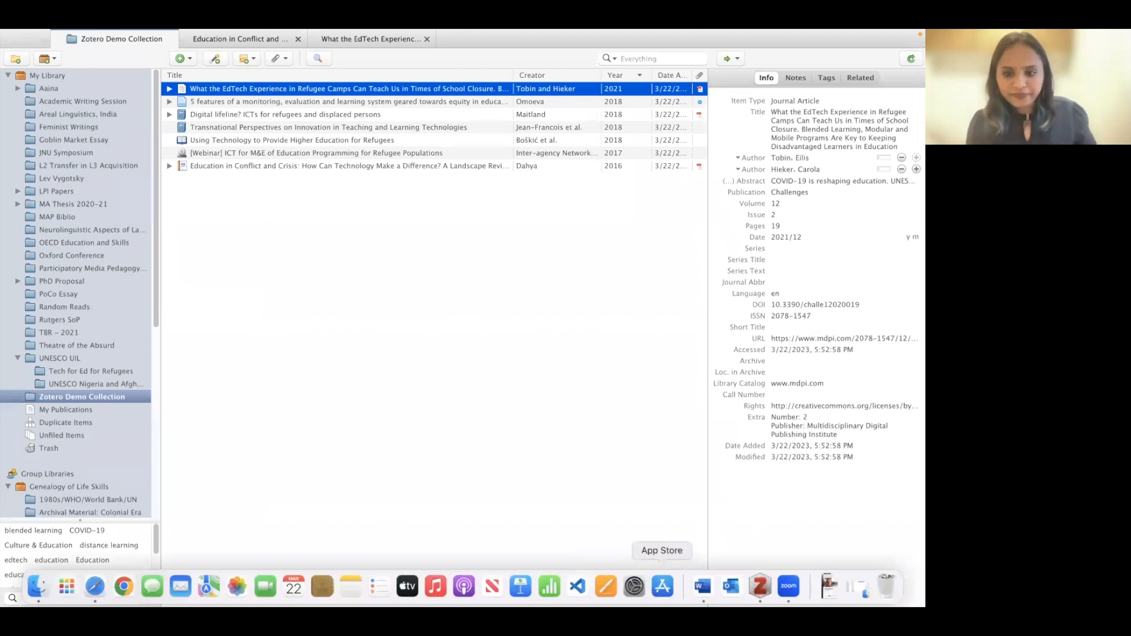
- Delete the first CITE placeholder and its empty brackets after 'adipiscing elit' in Word
left_click(706, 586)
scroll(412, 294, "up", 15)
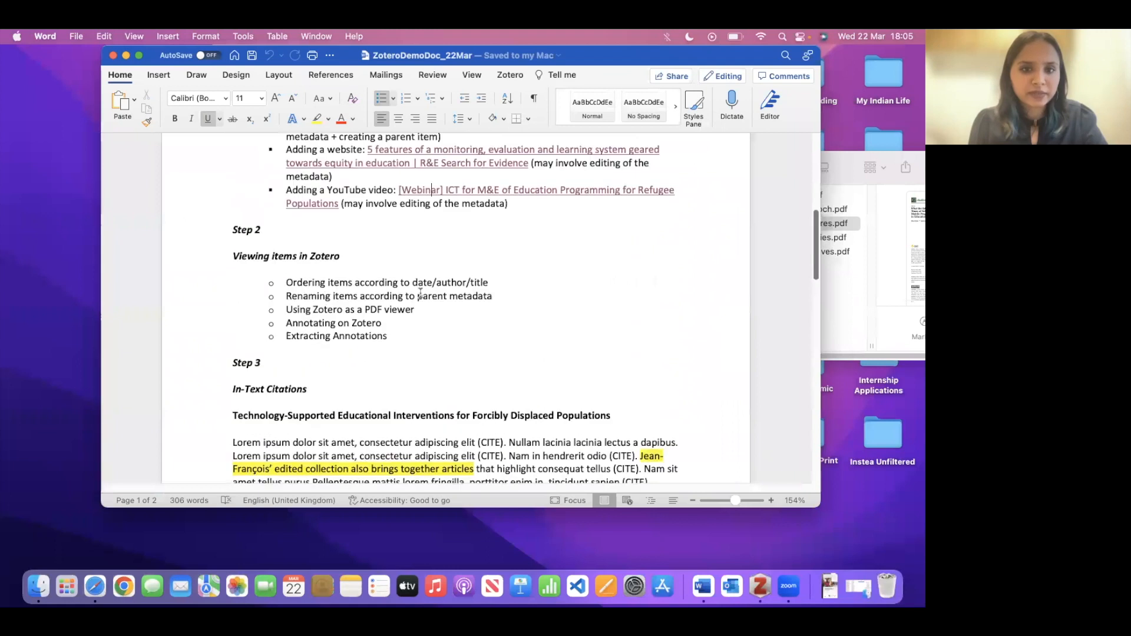
scroll(393, 289, "down", 1)
scroll(394, 289, "down", 15)
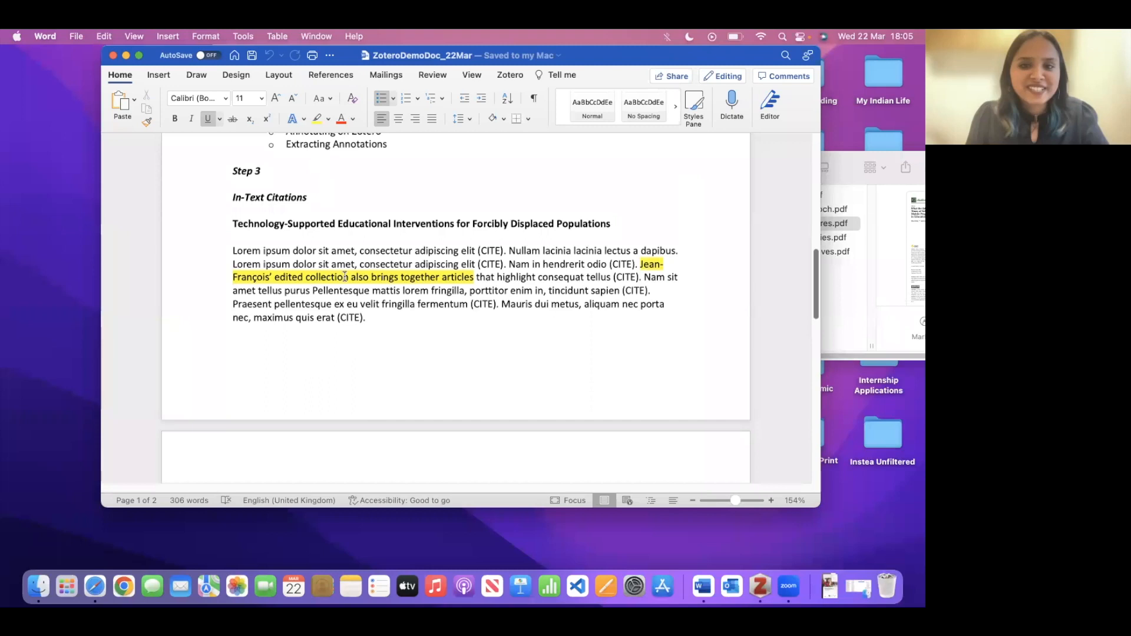
scroll(342, 280, "down", 1)
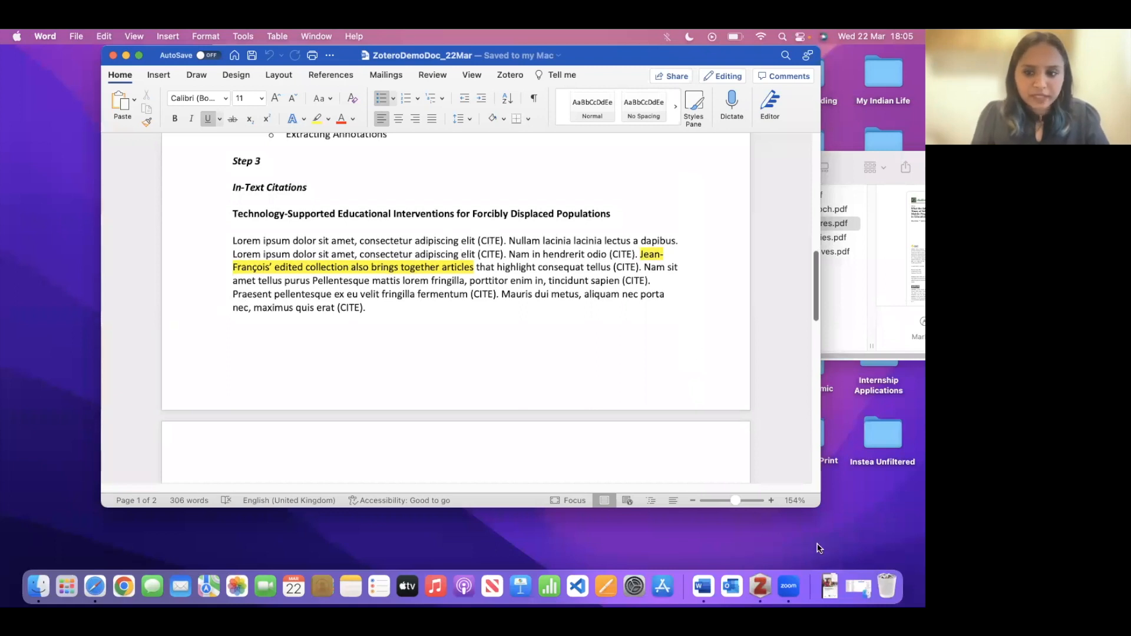
left_click(757, 586)
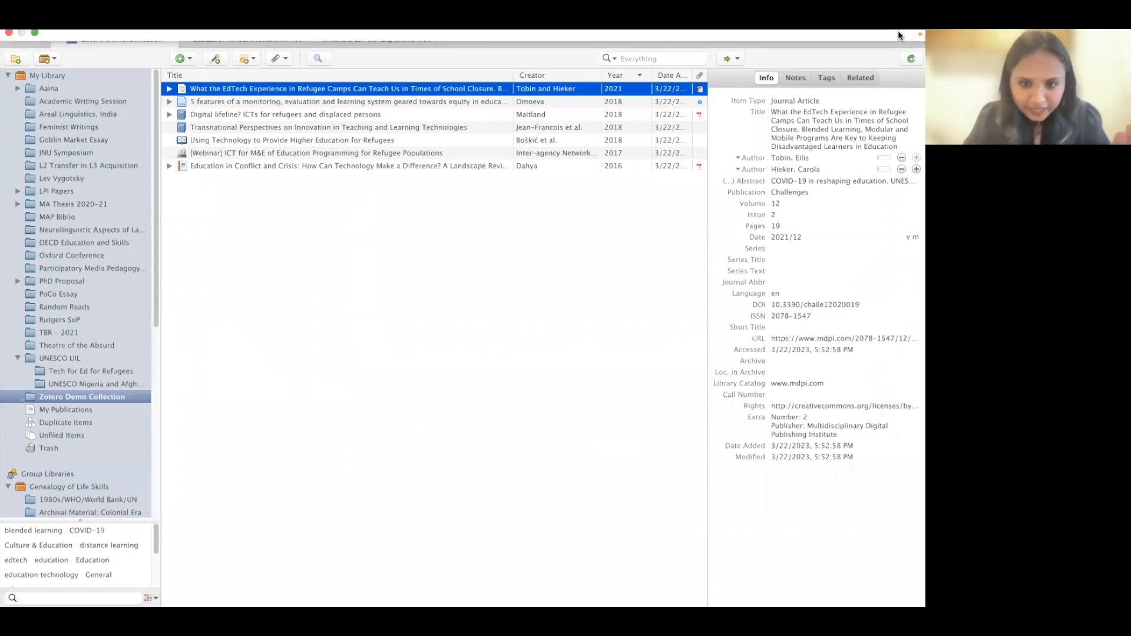
mouse_move(858, 598)
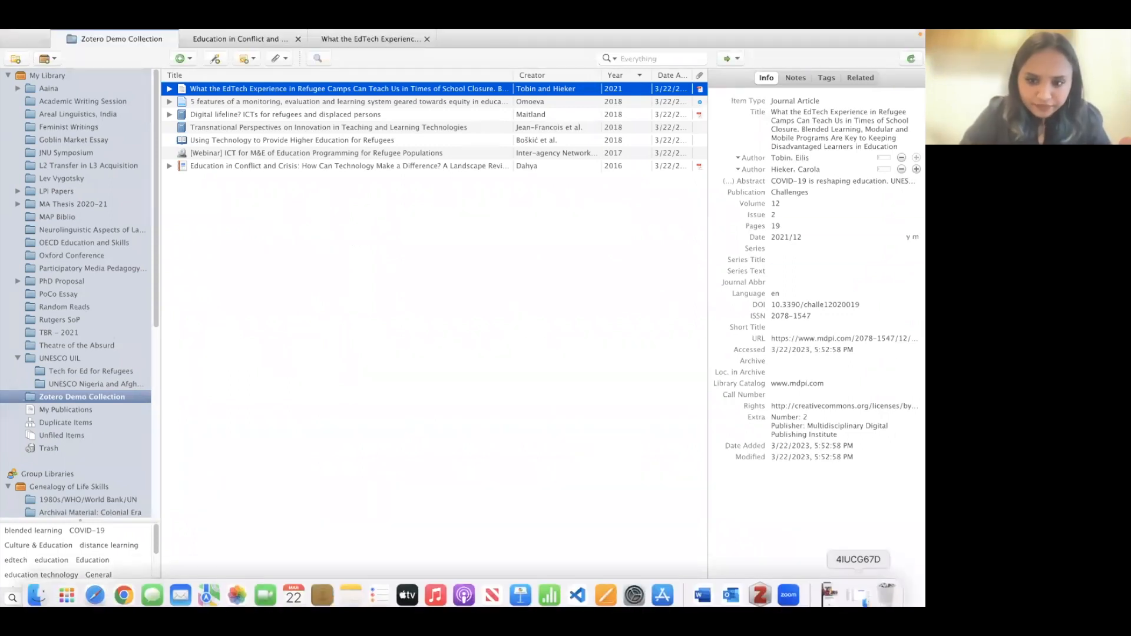
left_click(702, 595)
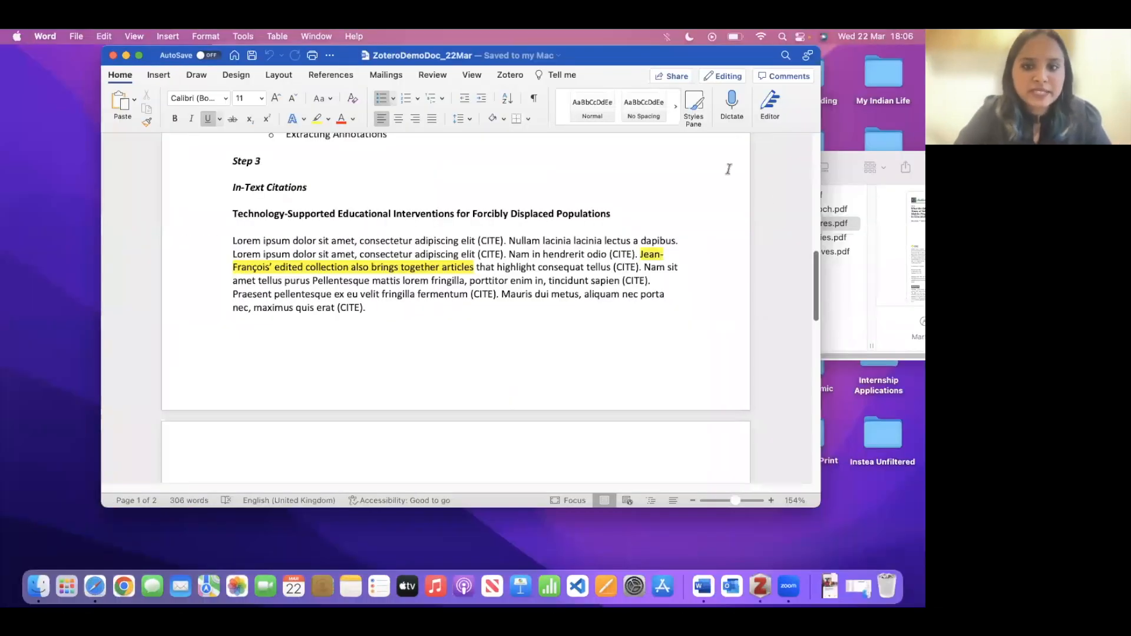
double_click(493, 240)
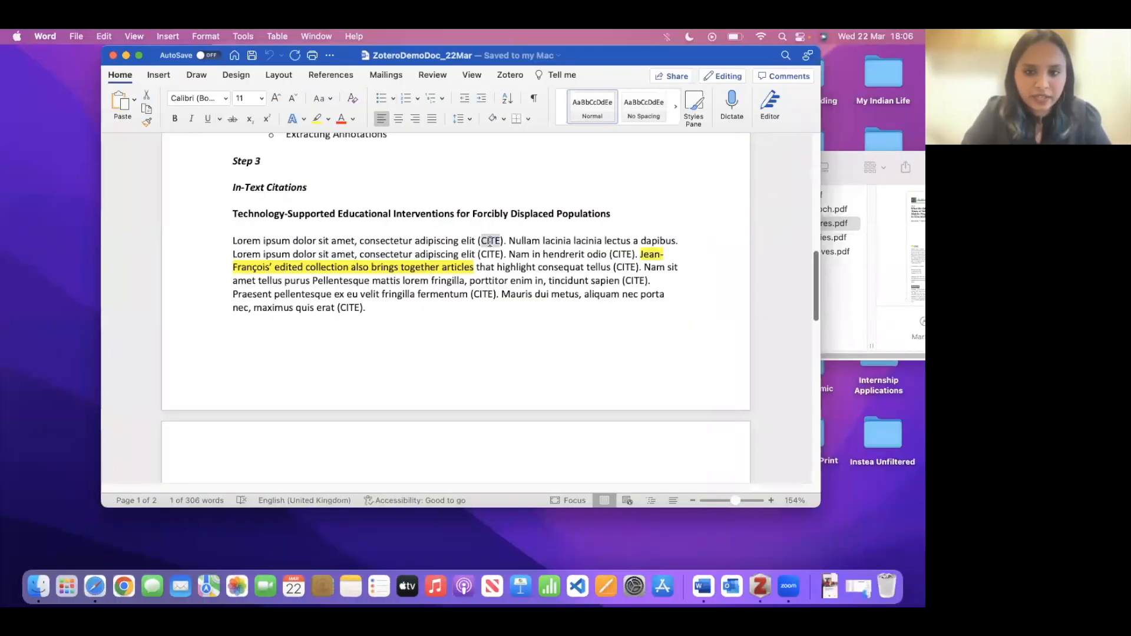
key("BackSpace")
key("Right")
key("BackSpace")
key("BackSpace")
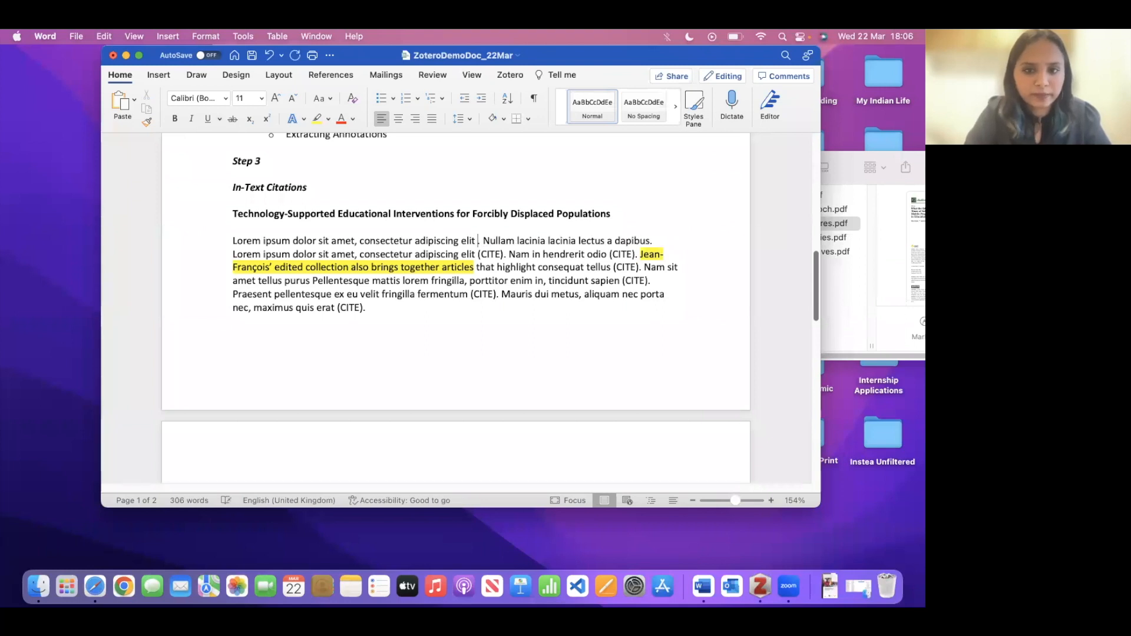
- Maximize Word and start a new Zotero citation from the Zotero tab
left_click(139, 55)
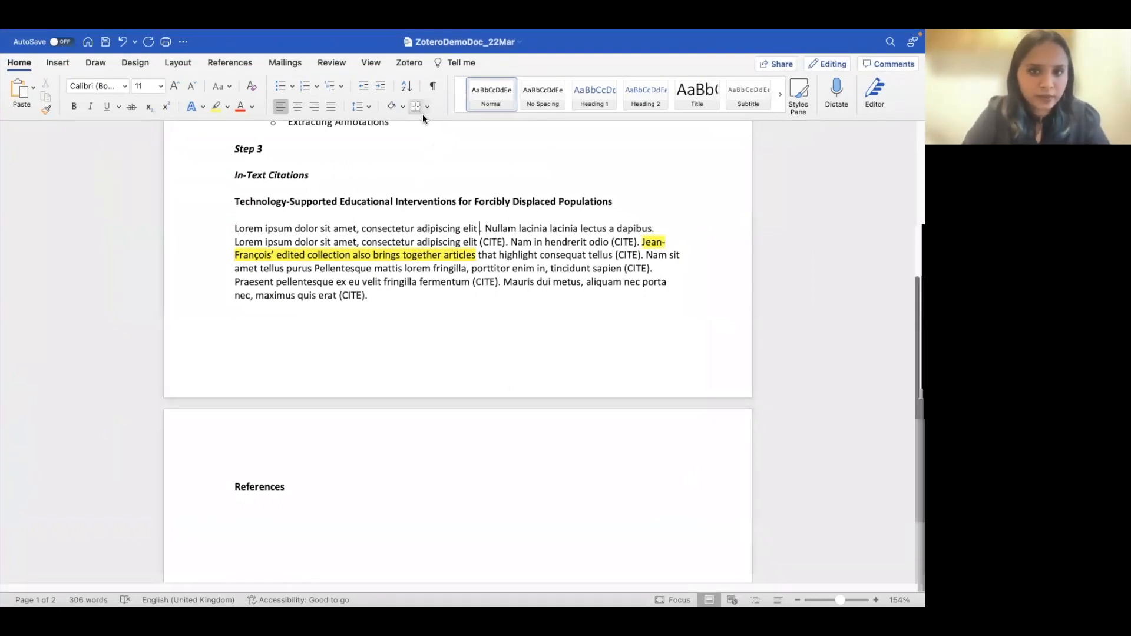
left_click(408, 63)
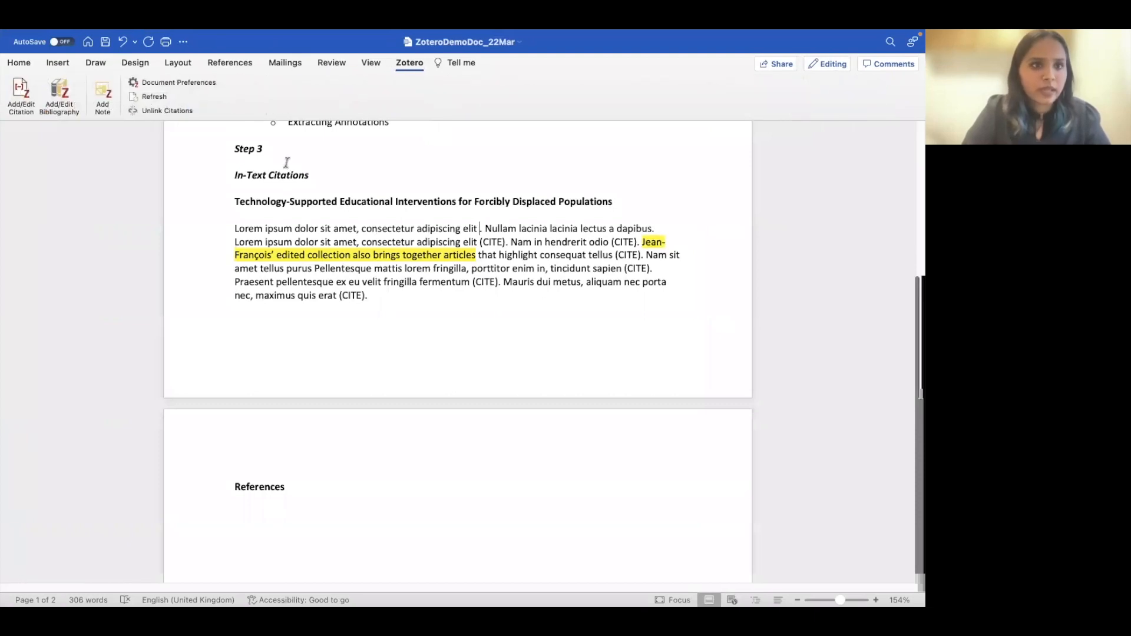
left_click(21, 94)
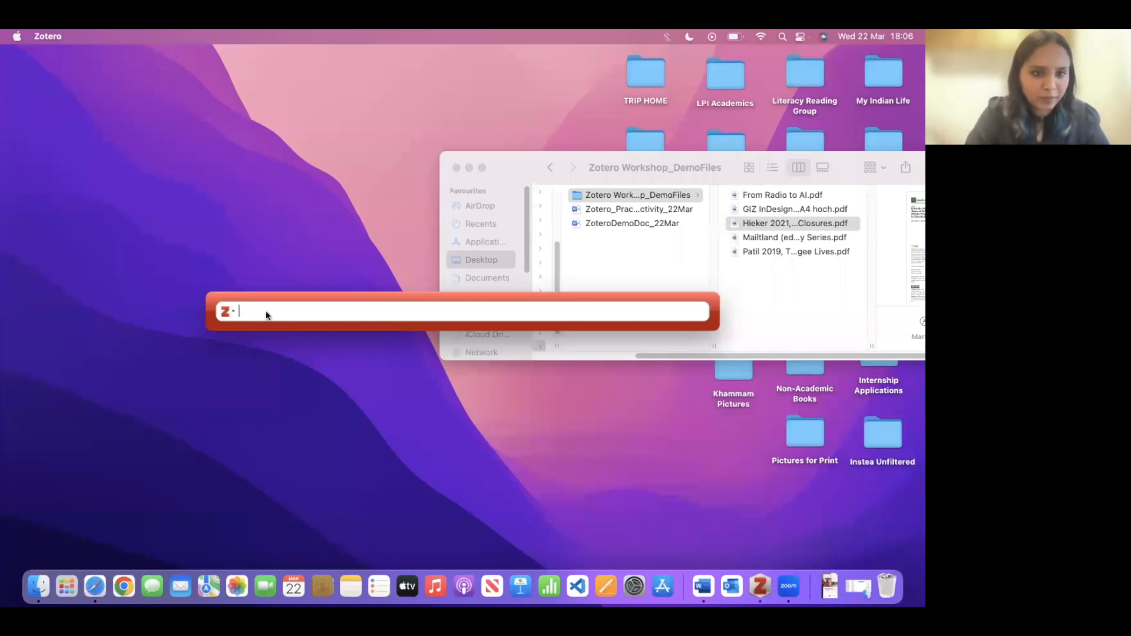
- Insert a Tobin and Hieker 2021 citation with page 11 after the first 'adipiscing elit'
type("tobin")
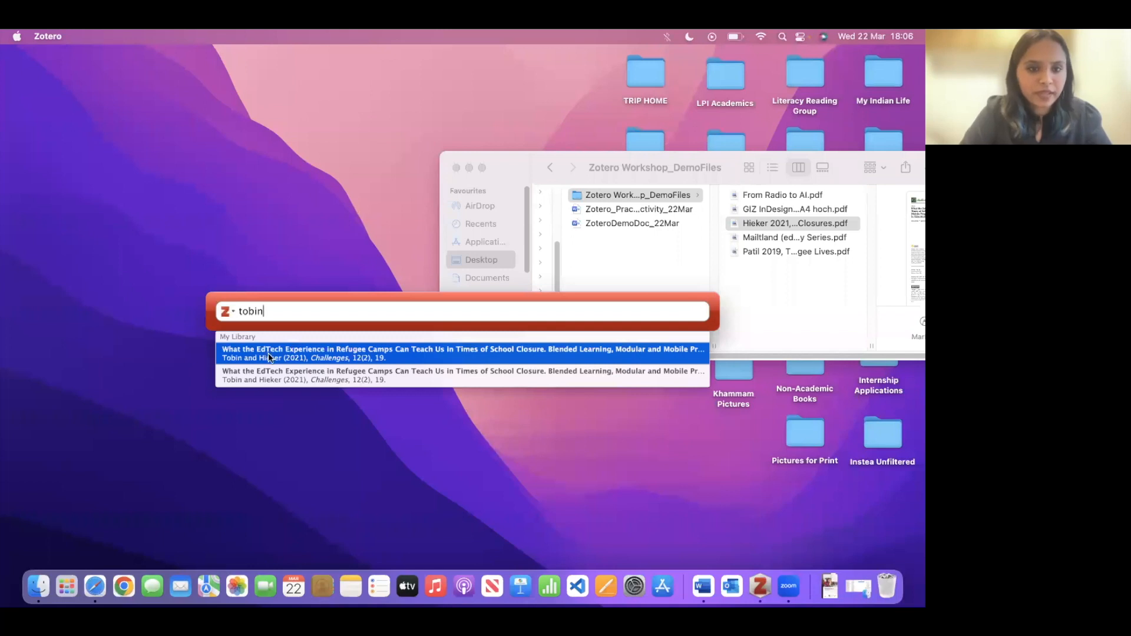
left_click(309, 357)
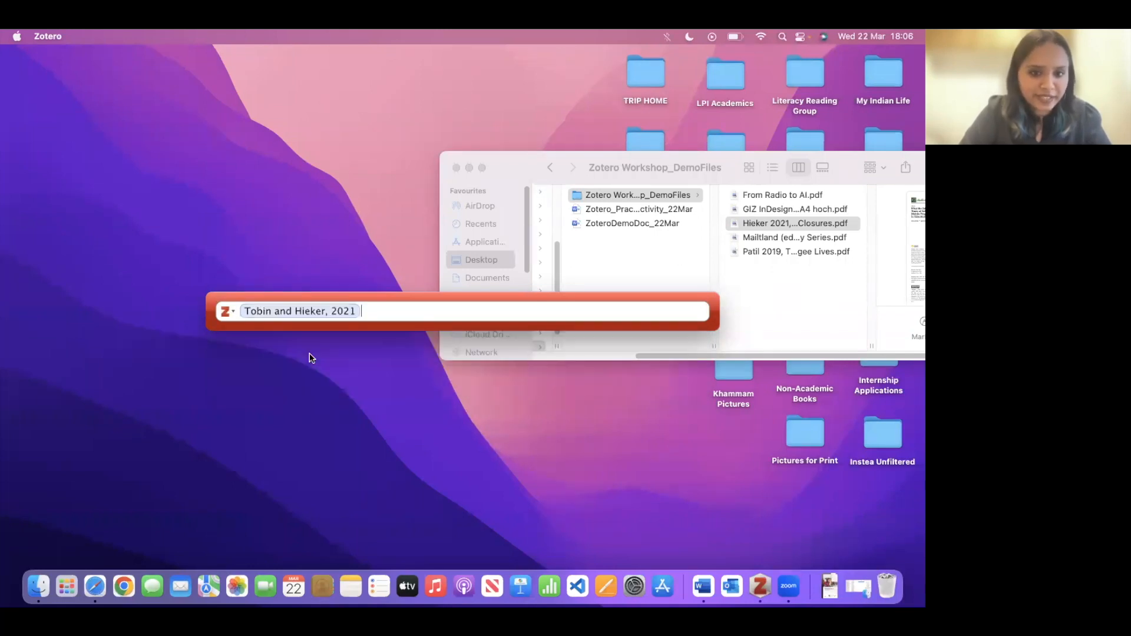
left_click(302, 312)
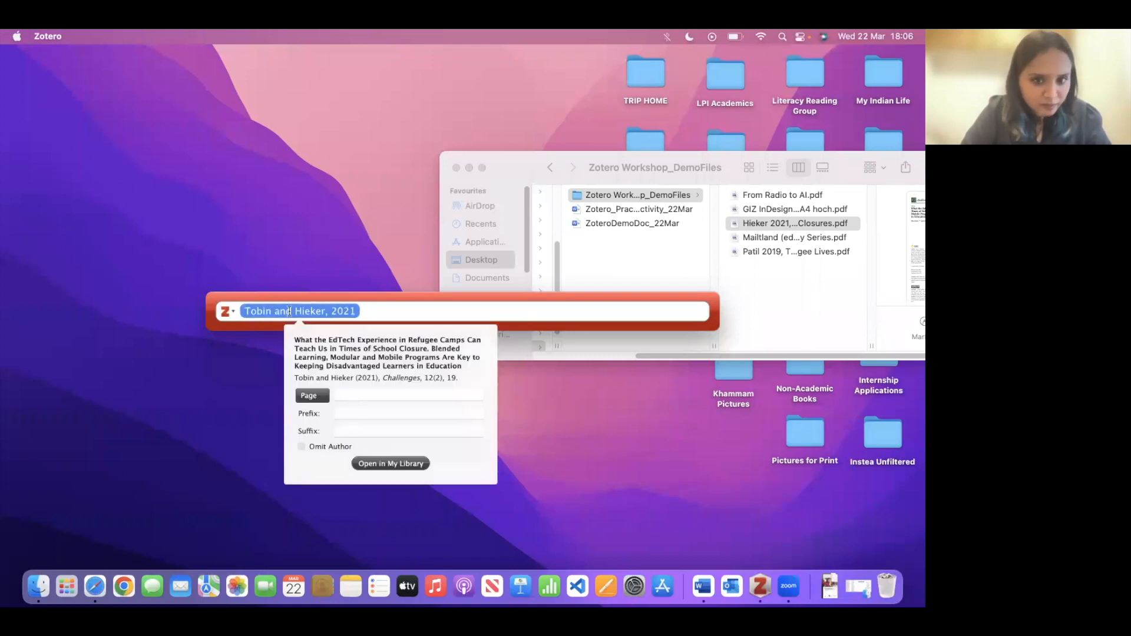
left_click(343, 393)
type("11")
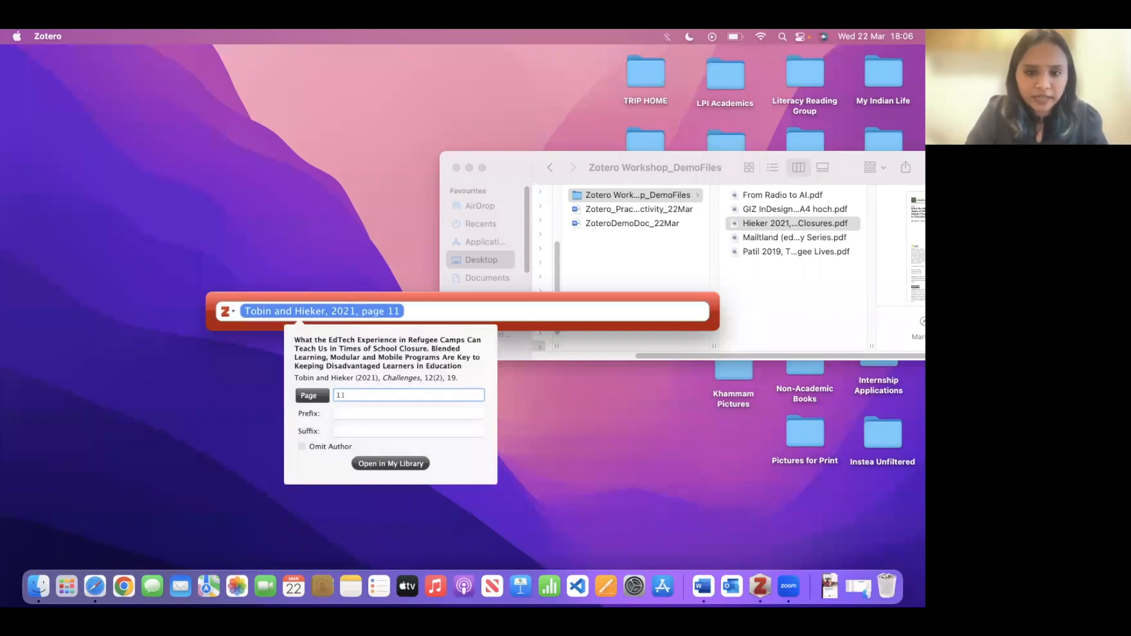
key("Return")
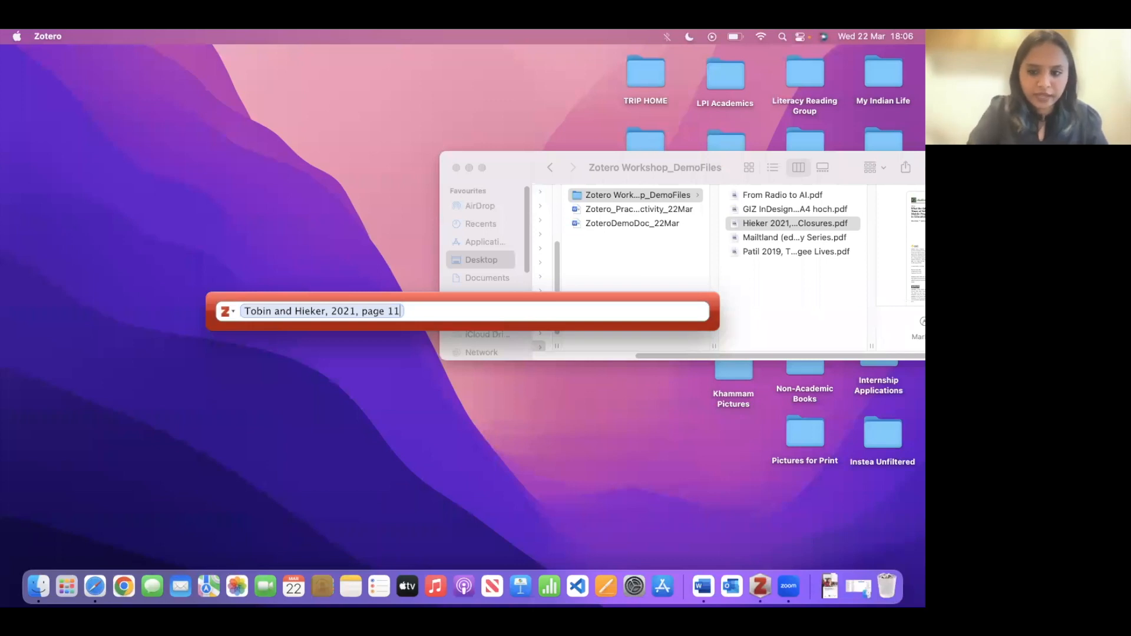
key("Return")
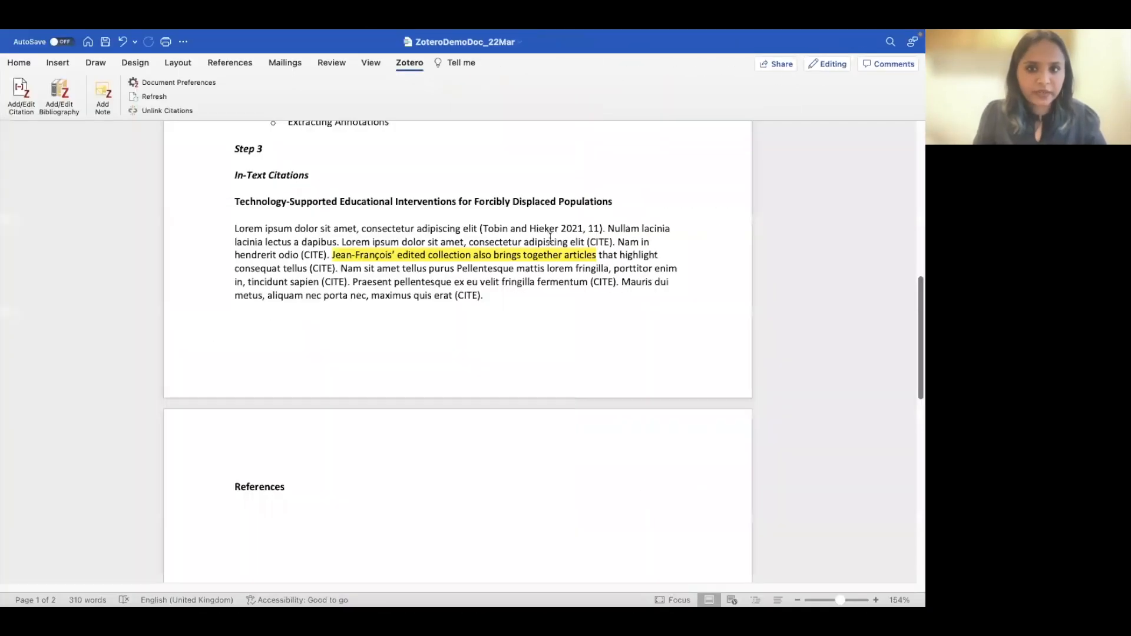
left_click(545, 227)
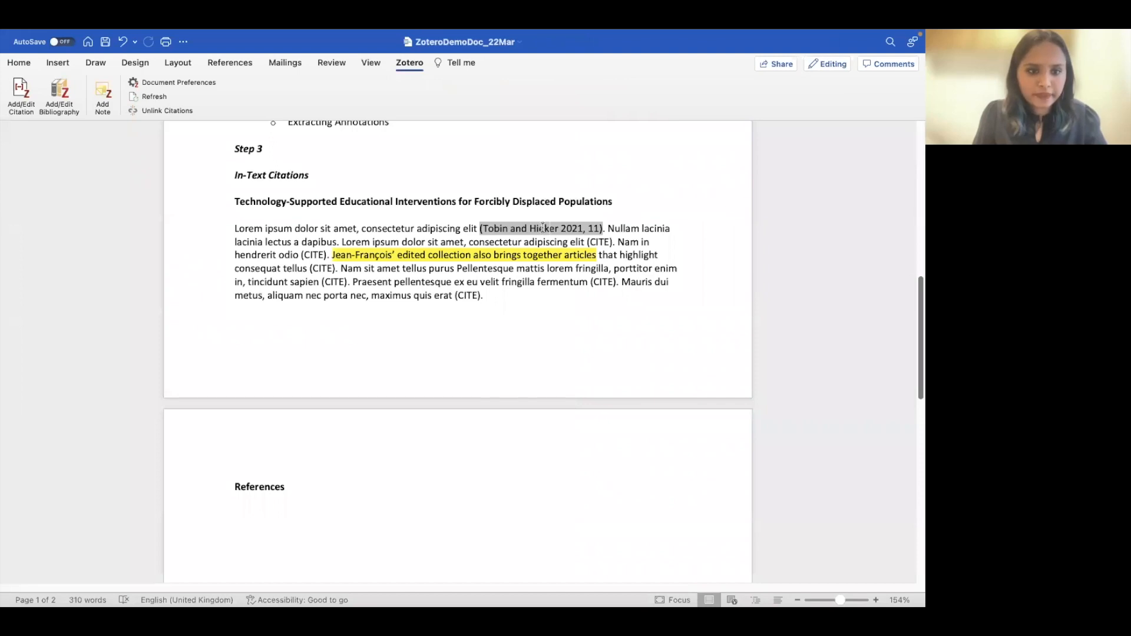
left_click(410, 230)
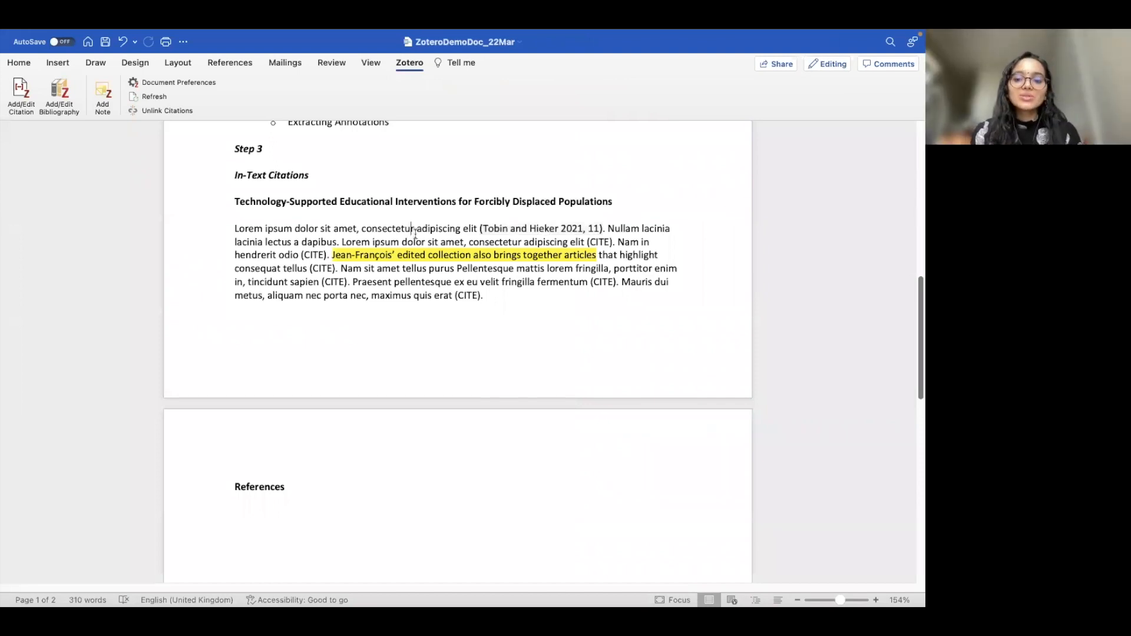
- Delete the (CITE) placeholder after the second 'adipiscing elit'
left_click(594, 241)
left_click_drag(595, 242, 588, 241)
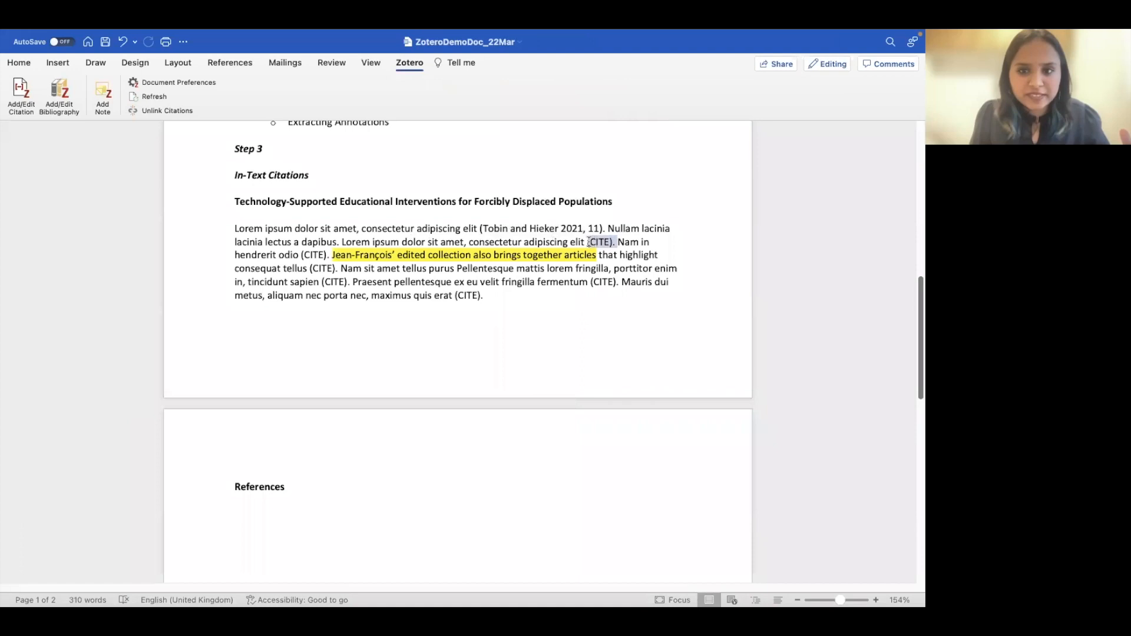
key("BackSpace")
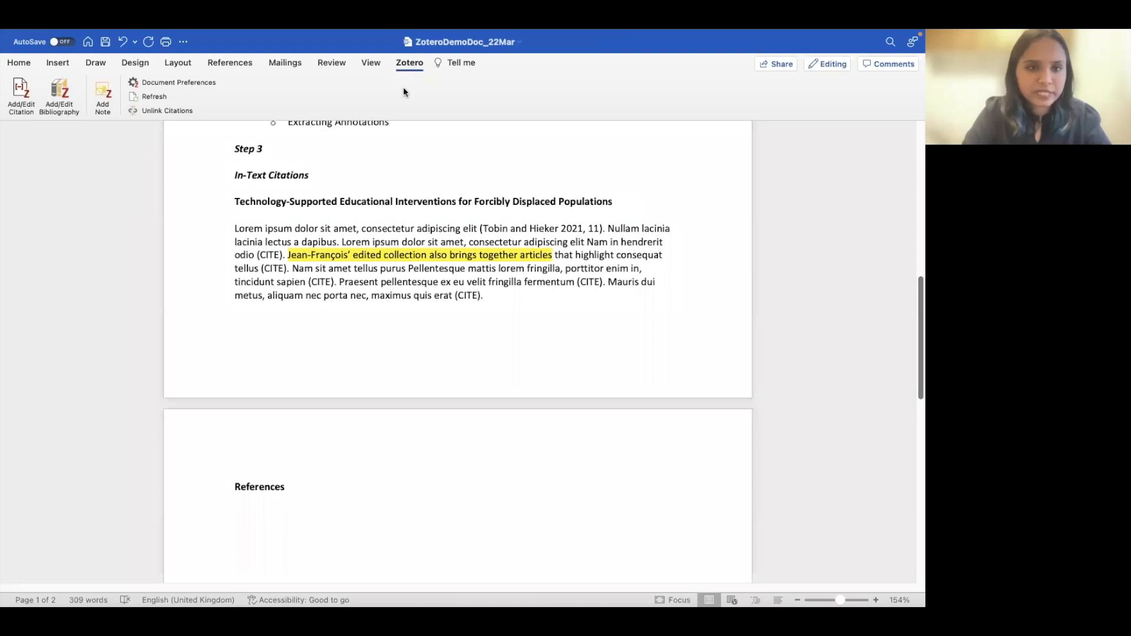
- Search 'innovation' and cite Jean-Francois et al. 2018 before 'Nam in hendrerit', adding a period
left_click(21, 95)
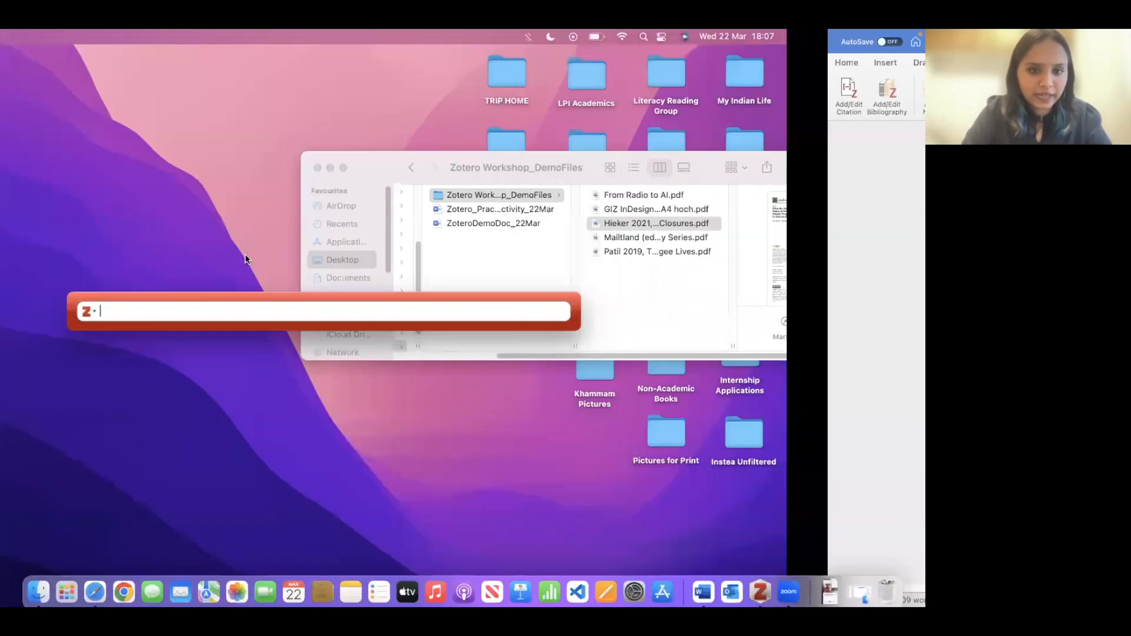
type("learning")
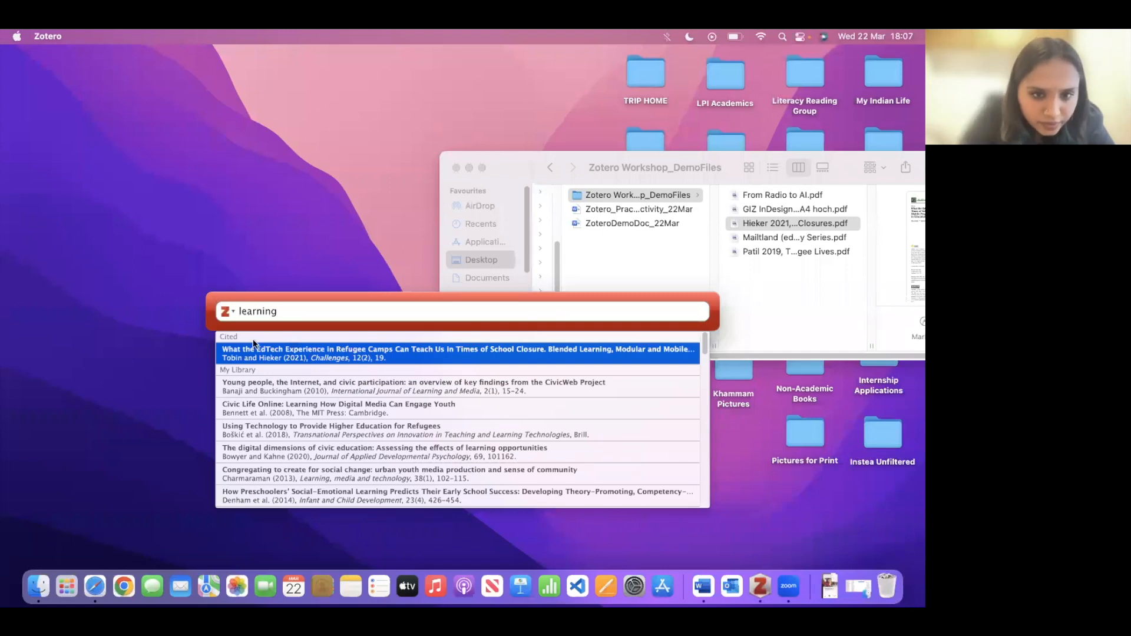
double_click(257, 312)
key("BackSpace")
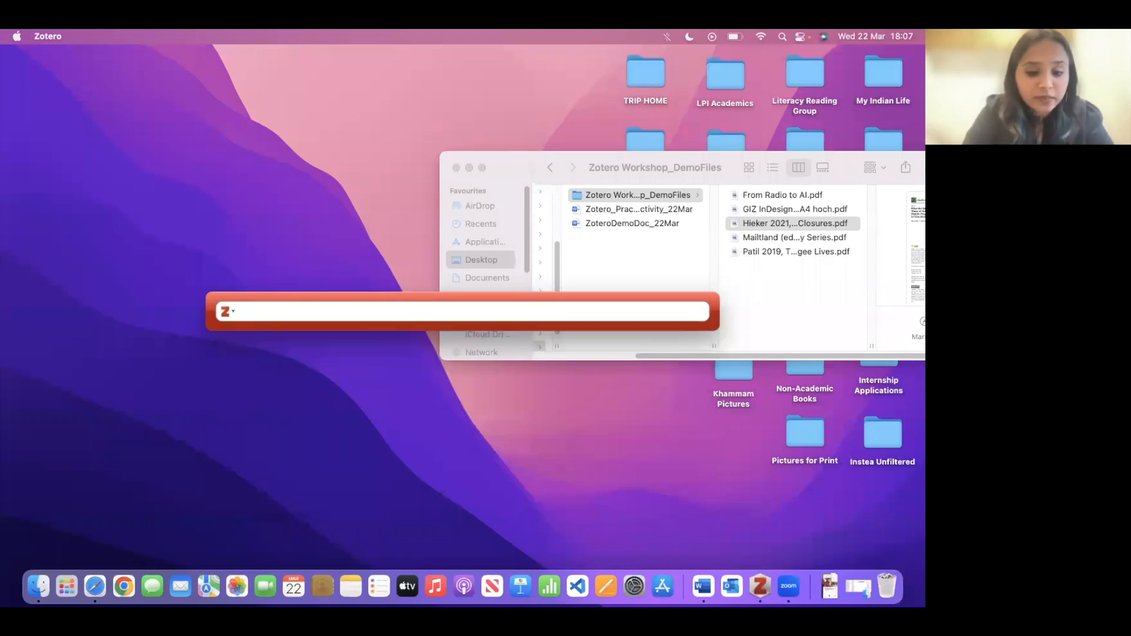
type("innovation")
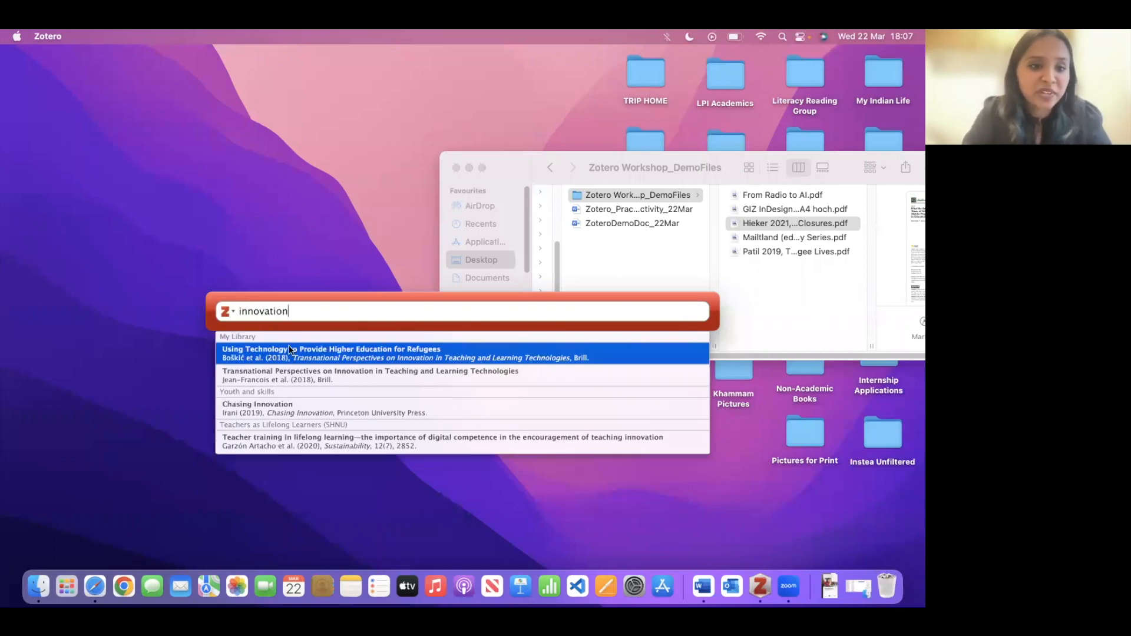
left_click(287, 379)
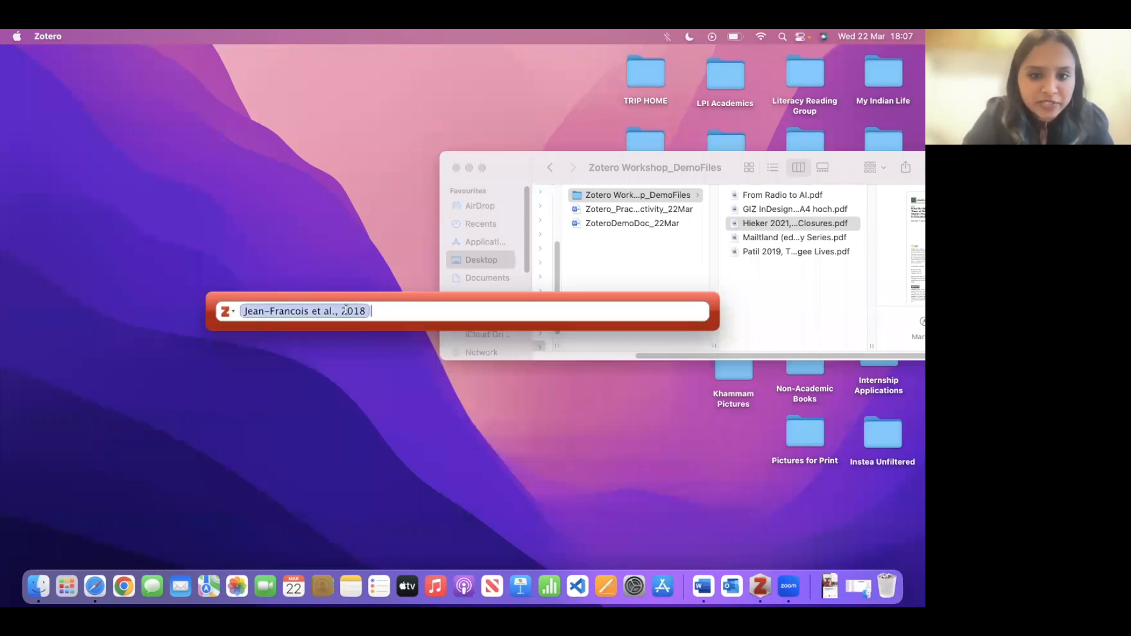
key("Return")
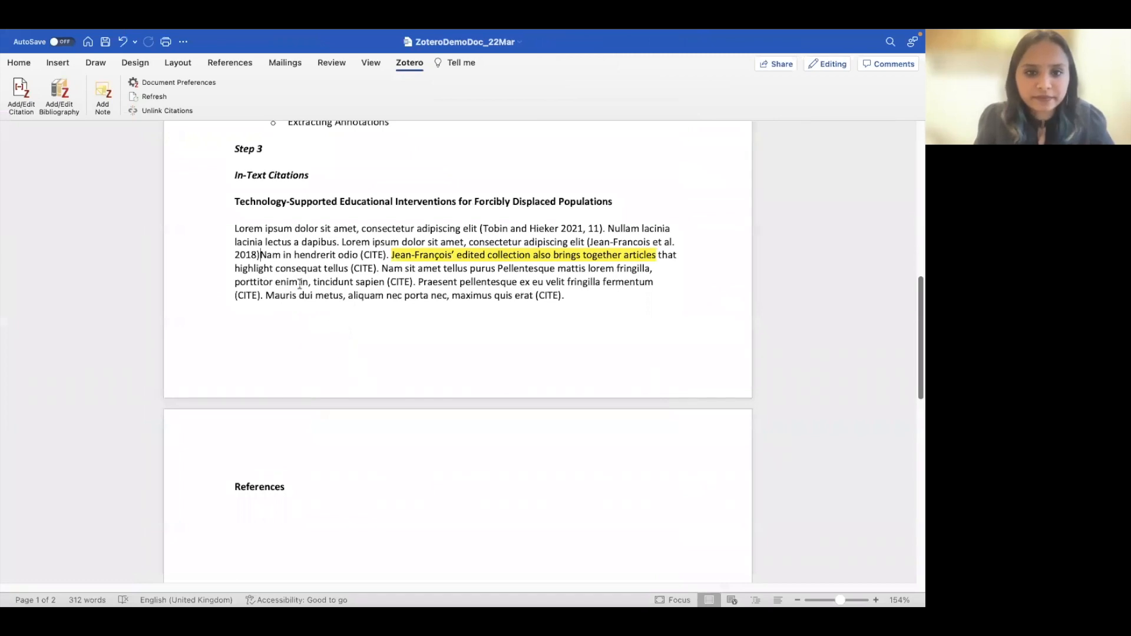
type(".")
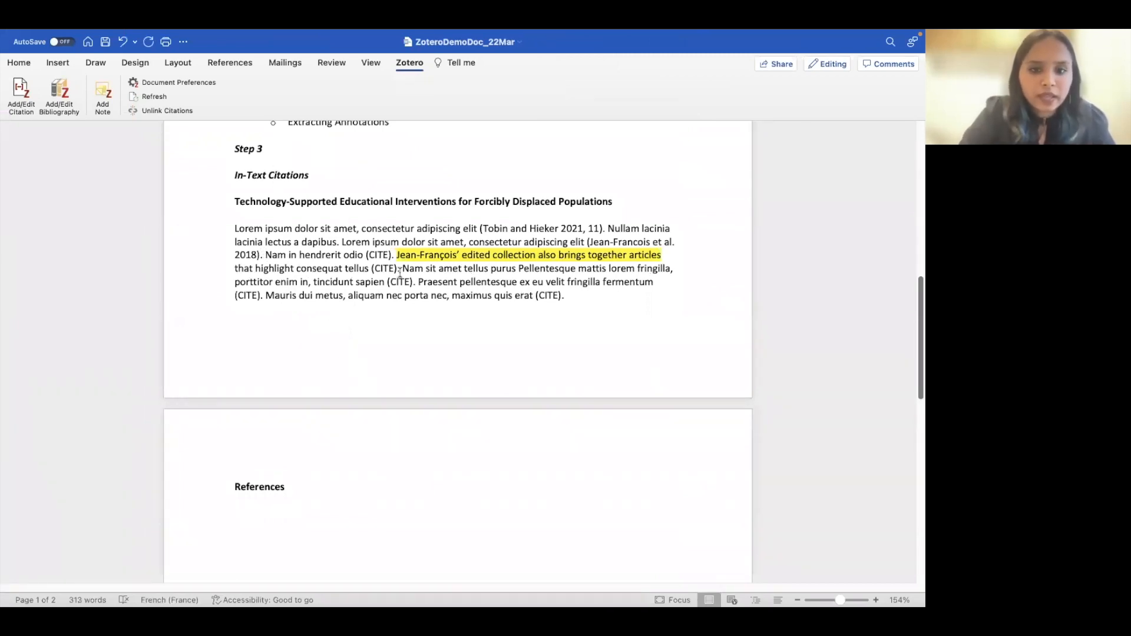
- Replace the (CITE) after 'hendrerit odio' with the Inter-agency Network 2017 webinar citation and delete the one after 'consequat tellus'
left_click_drag(367, 255, 392, 254)
key("BackSpace")
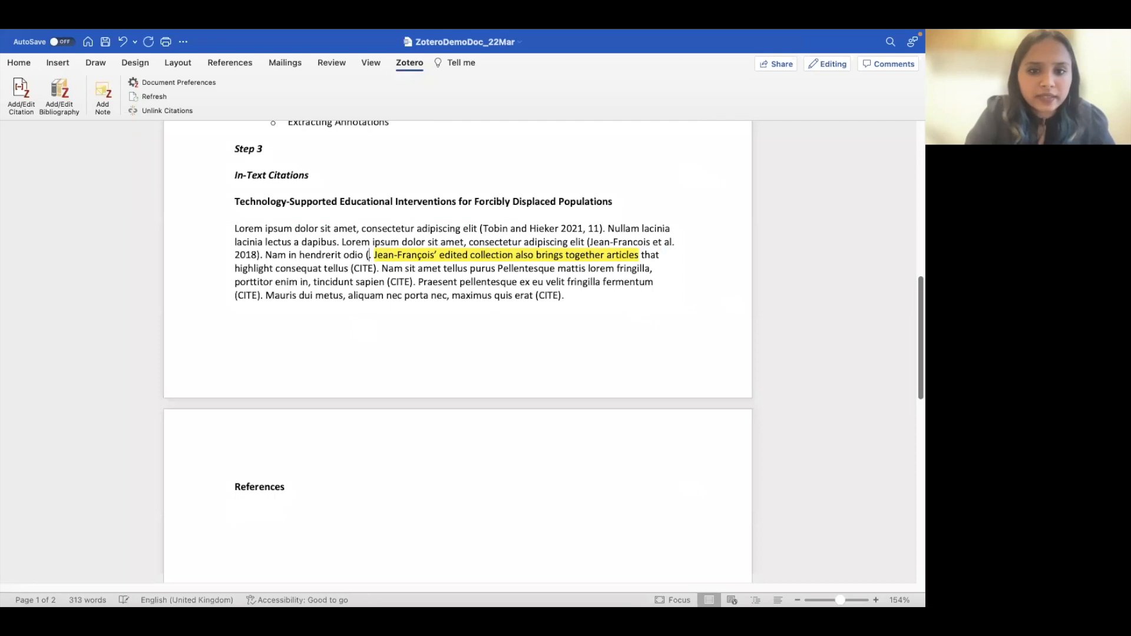
left_click(24, 91)
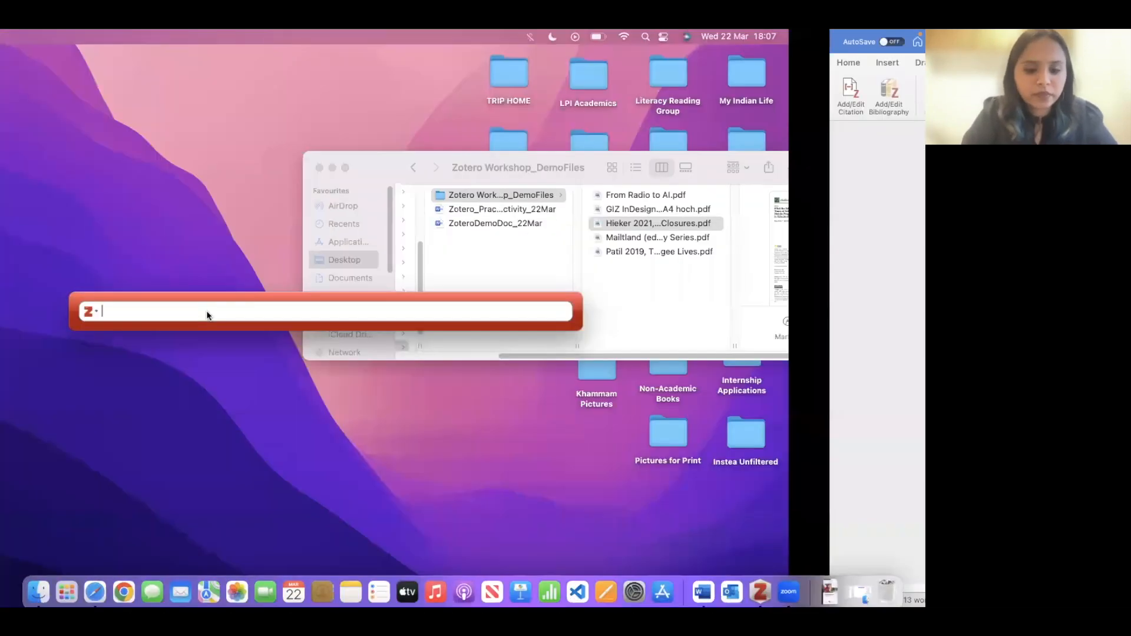
type("webinar")
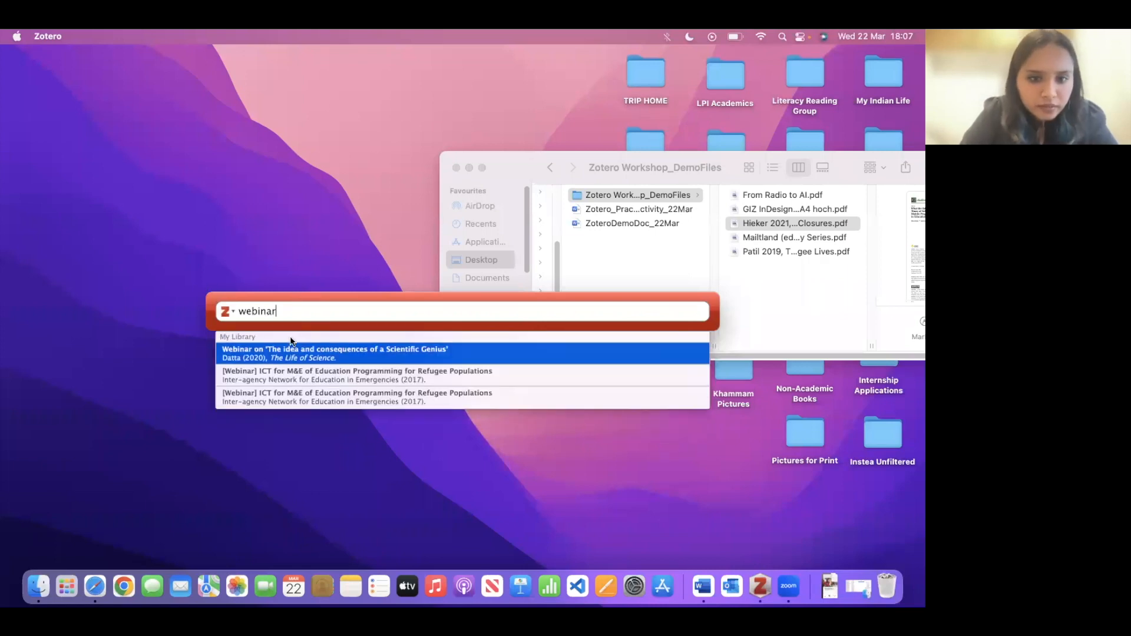
left_click(295, 380)
key("Return")
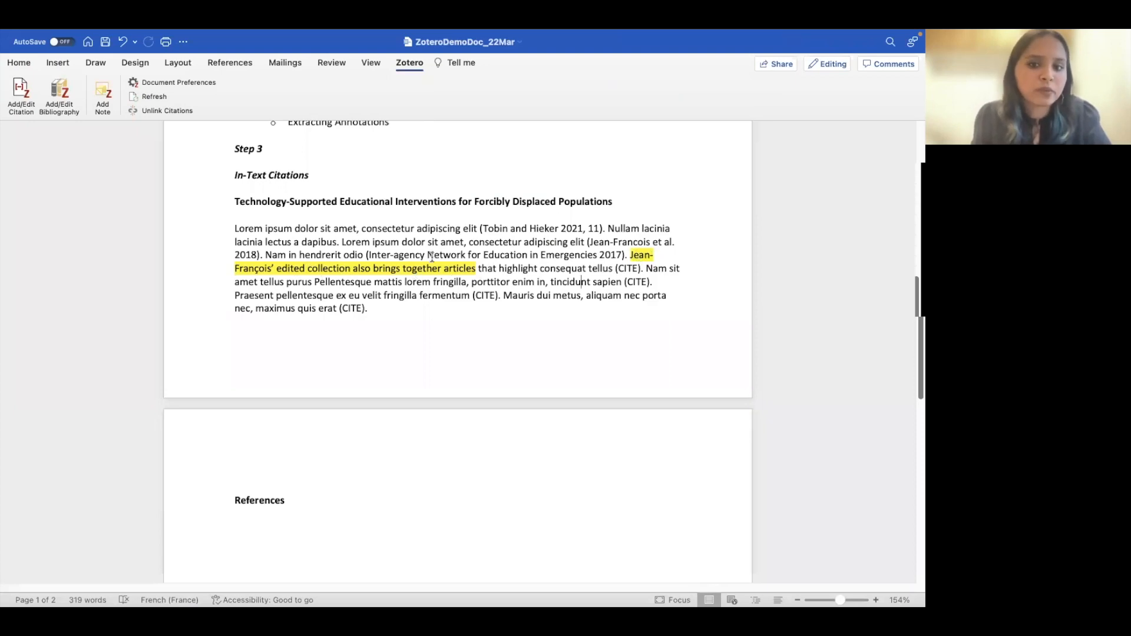
left_click(641, 269)
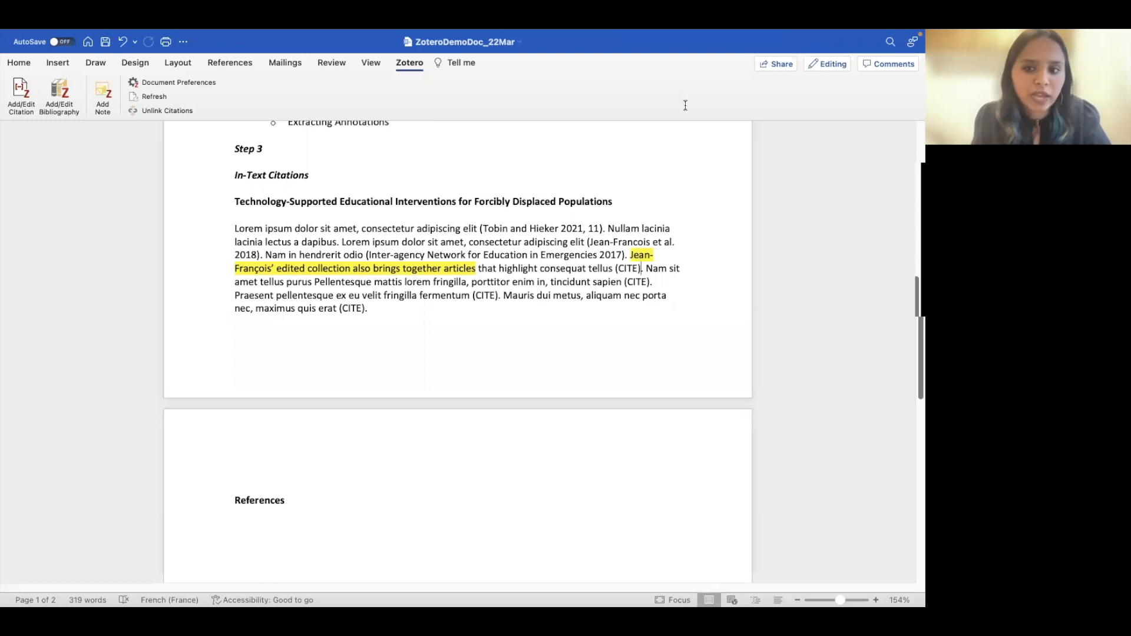
key("BackSpace")
key("BackSpace")
key("BackSpace")
key("BackSpace")
key("BackSpace")
key("BackSpace")
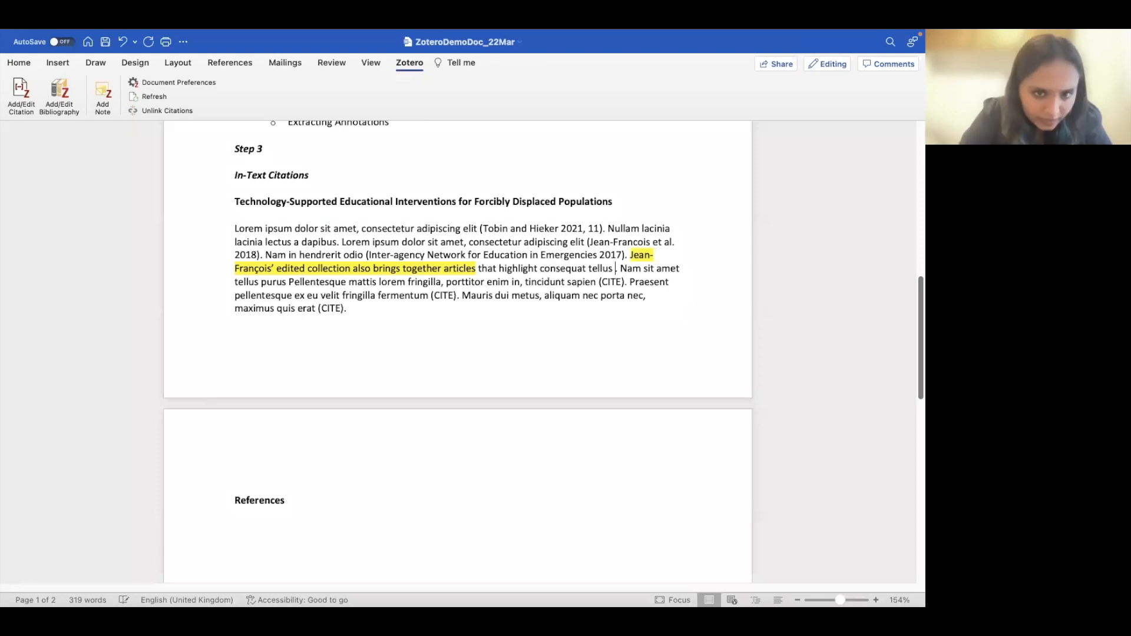
- Cite Jean-Francois 2018 with the author suppressed and page 130 after 'consequat tellus'
left_click(21, 92)
type("jean")
key("Return")
left_click(322, 311)
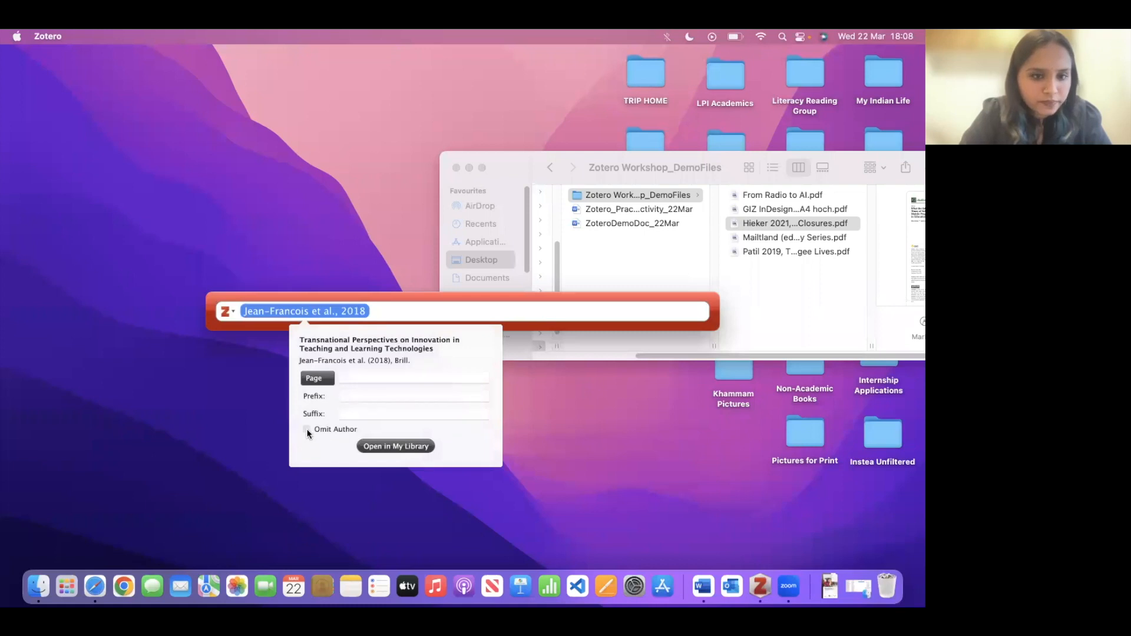
left_click(359, 375)
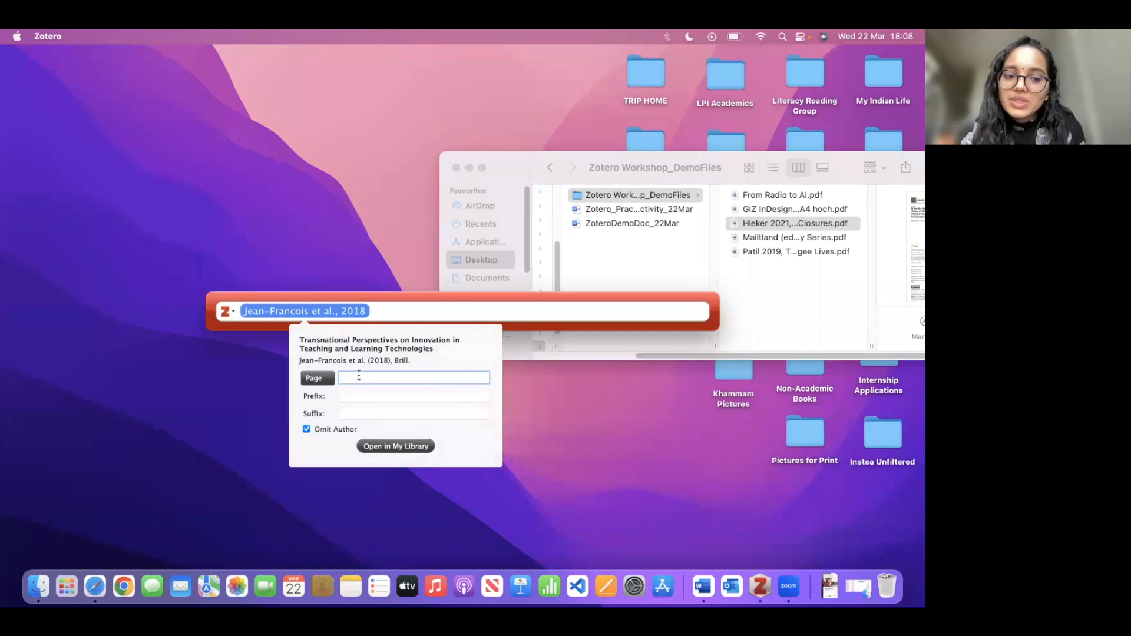
left_click(314, 315)
left_click(314, 315)
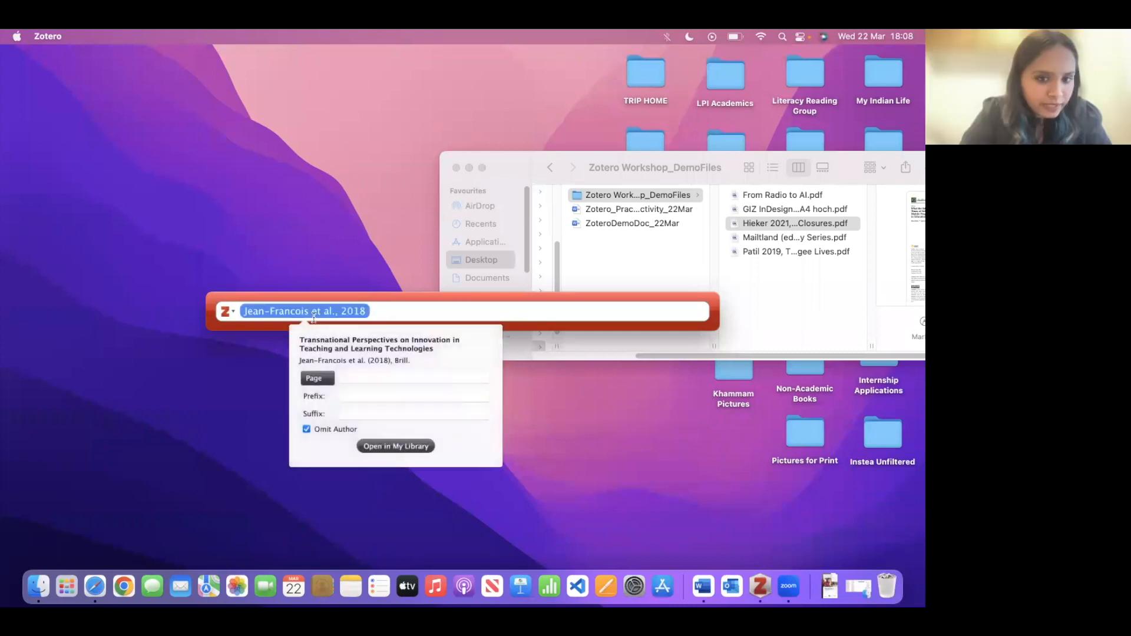
left_click(353, 375)
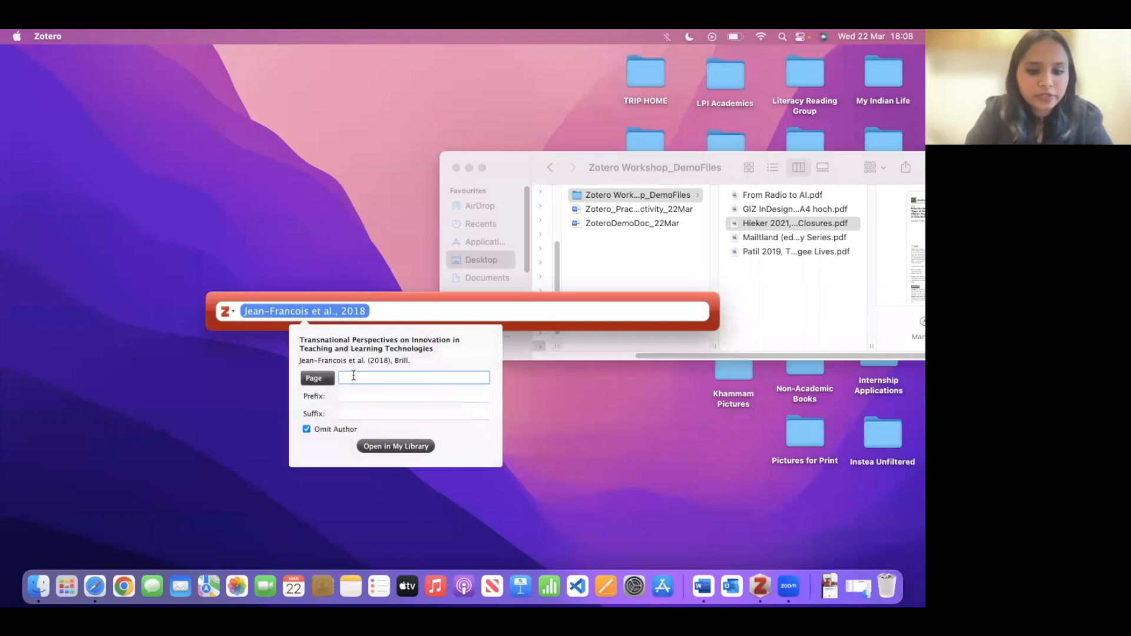
type("130")
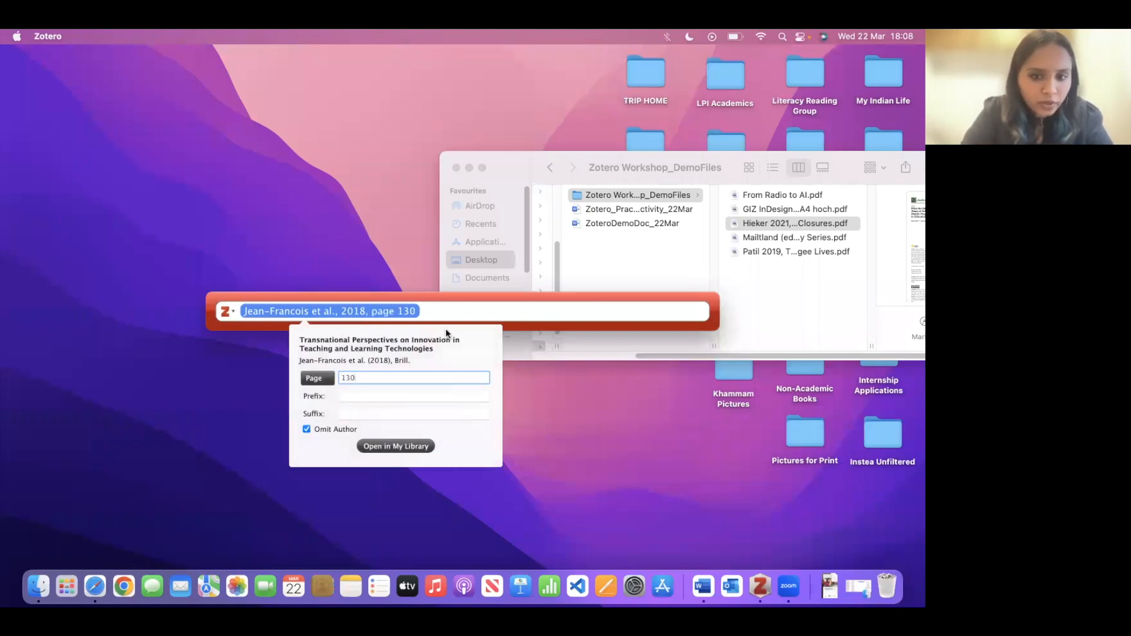
left_click(446, 305)
key("Return")
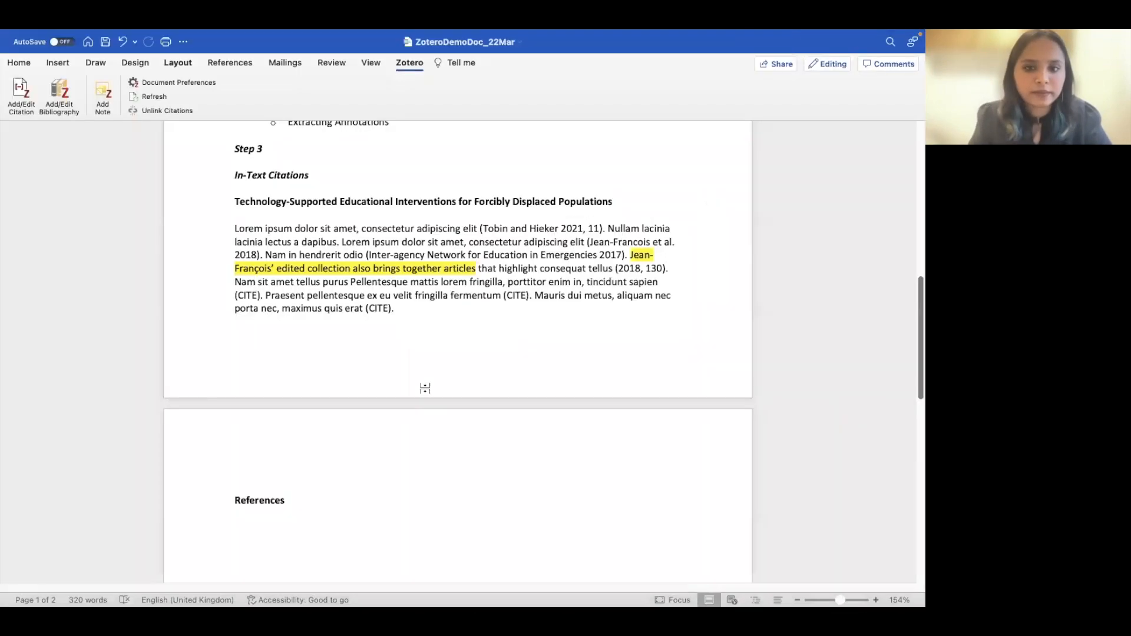
- Check the inserted (2018, 130) citation and look over the CITE placeholder after 'sapien'
left_click(646, 269)
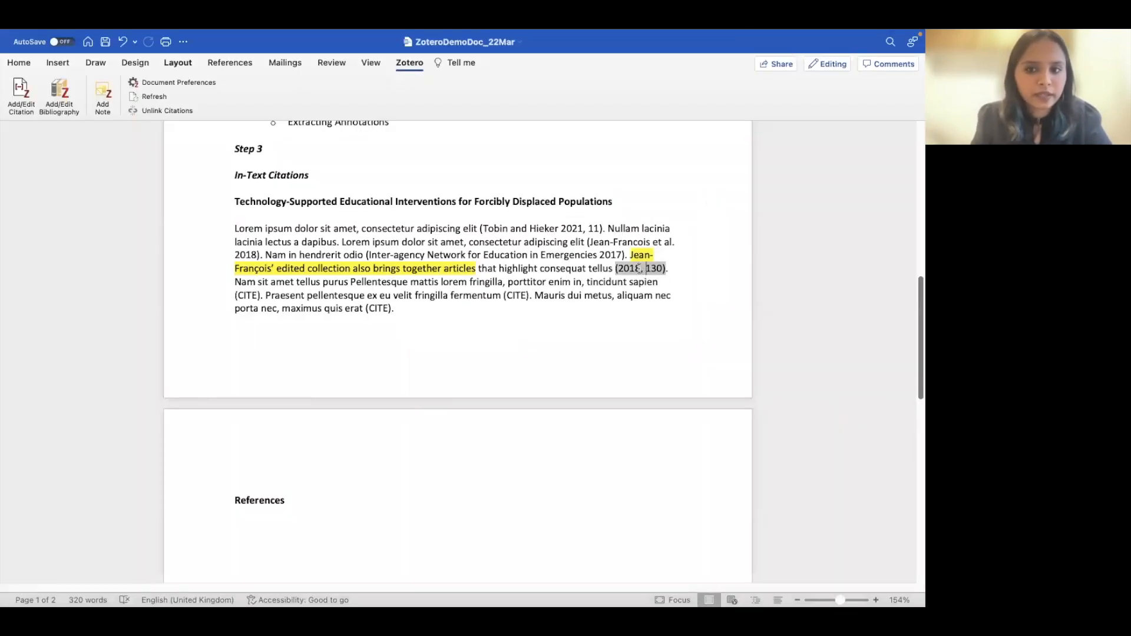
left_click(378, 327)
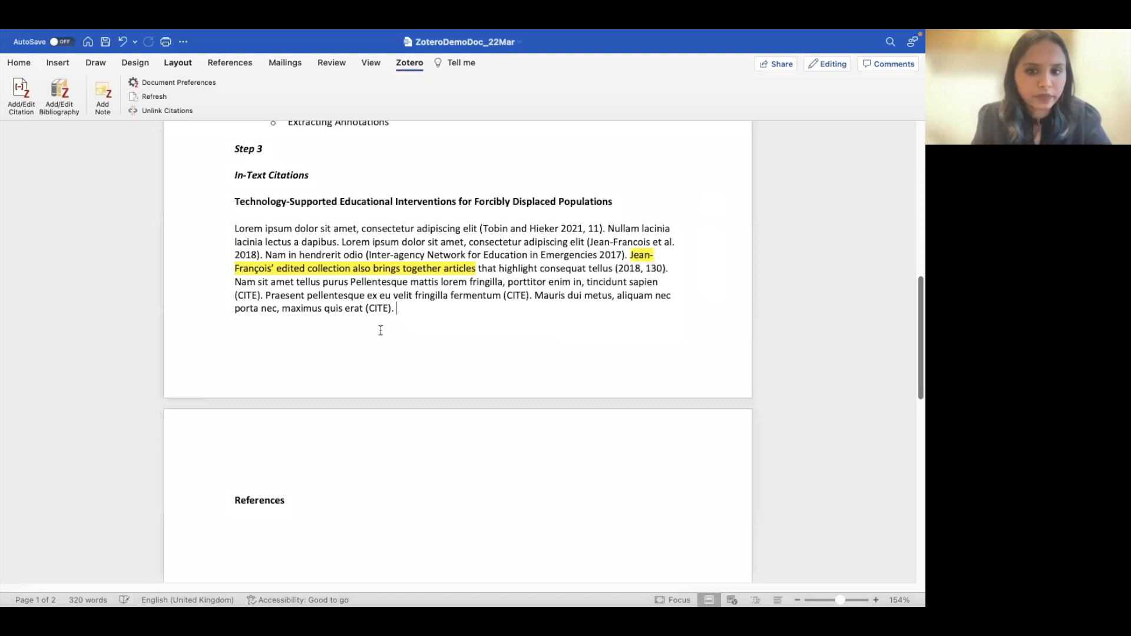
double_click(248, 293)
left_click_drag(263, 296, 239, 296)
left_click(503, 307)
- Type a 'Quick Bibliographies' heading above 'In-Text Citations', separated by blank lines
scroll(507, 319, "up", 1)
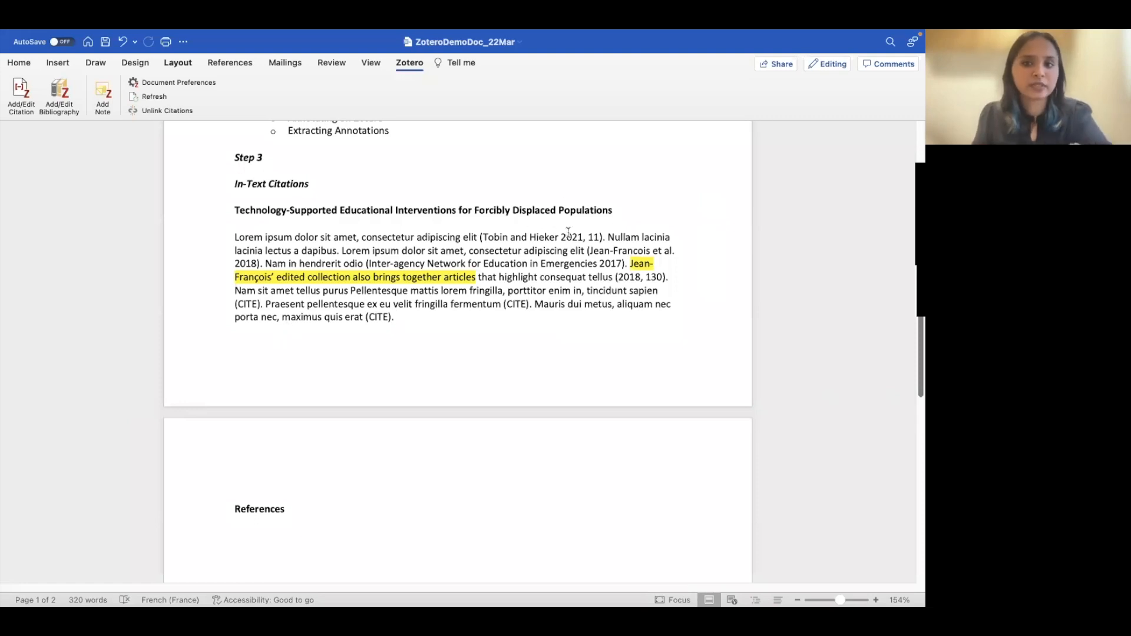
scroll(445, 432, "up", 5)
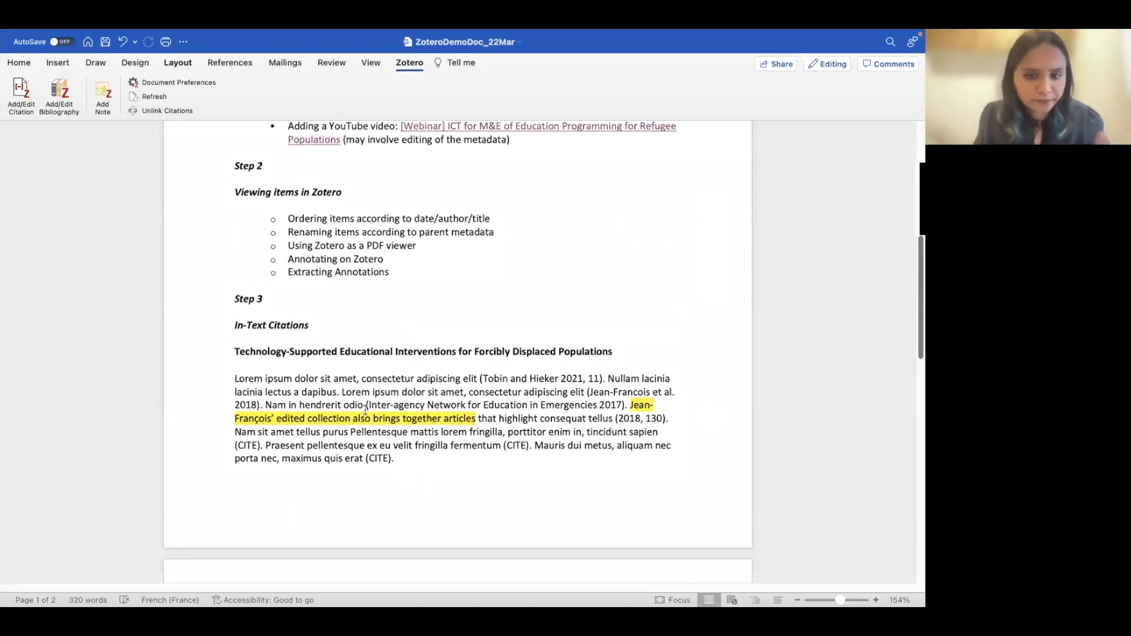
scroll(365, 408, "up", 2)
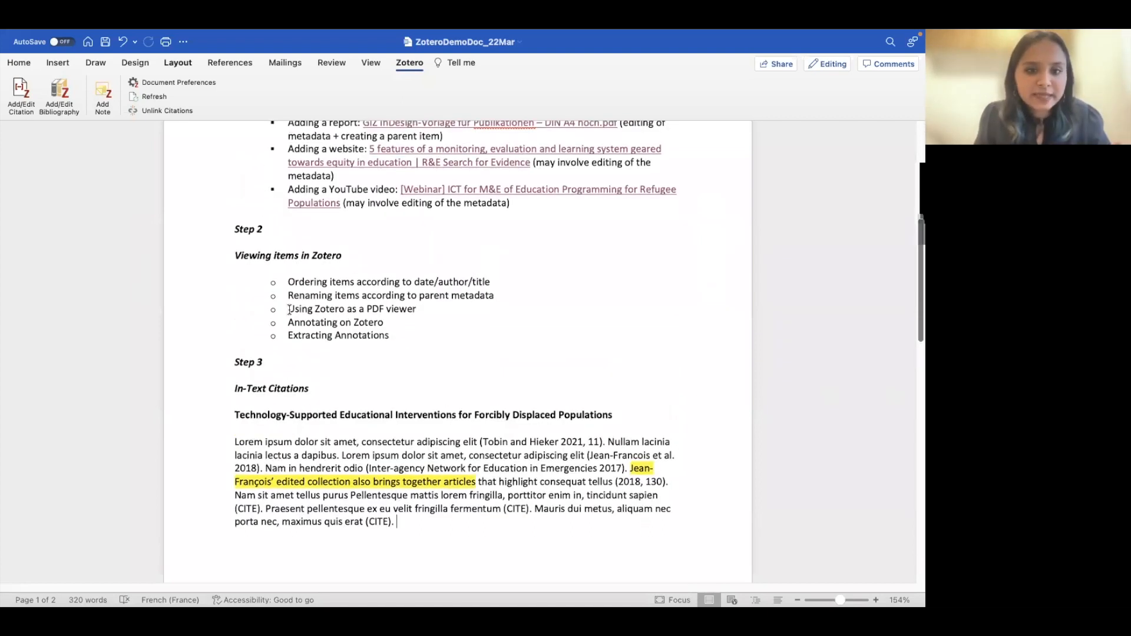
left_click(456, 288)
type("Quick Bibliographie")
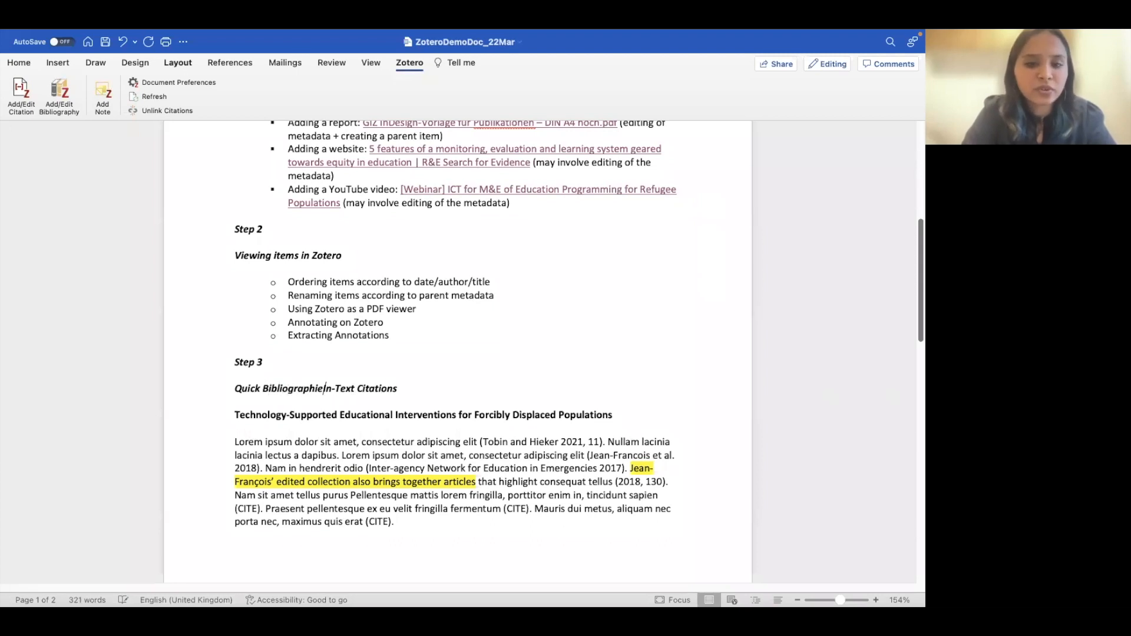
type("s")
key("Return")
key("Return")
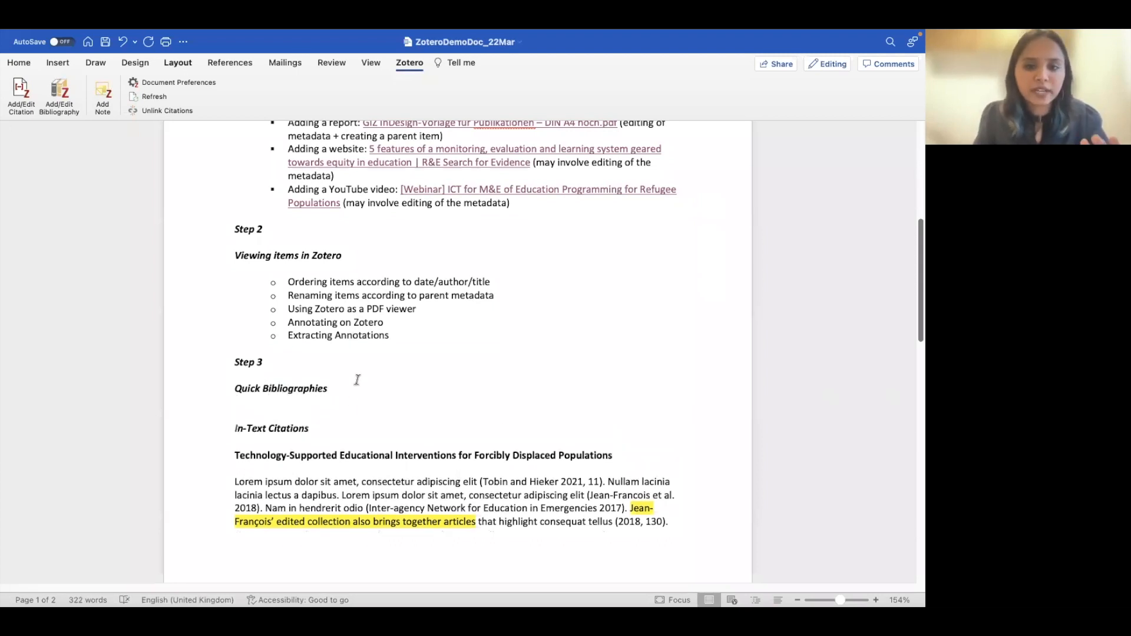
left_click(328, 389)
key("Return")
key("Return")
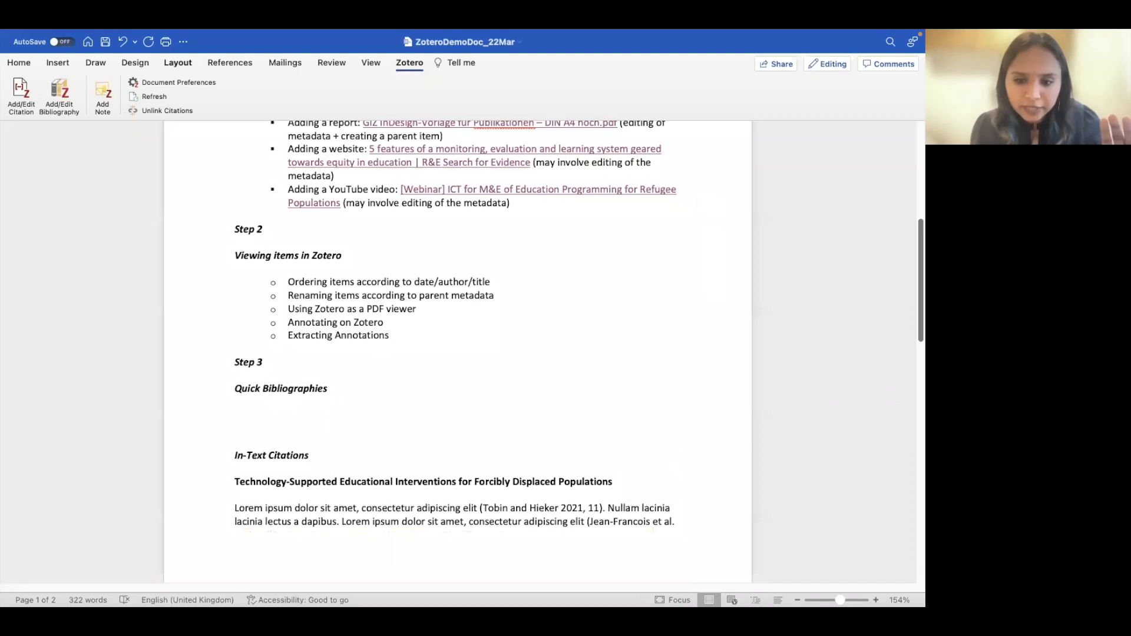
- Select all seven Demo Collection items and copy a Chicago 17th author-date bibliography to the clipboard
mouse_move(628, 592)
left_click(761, 586)
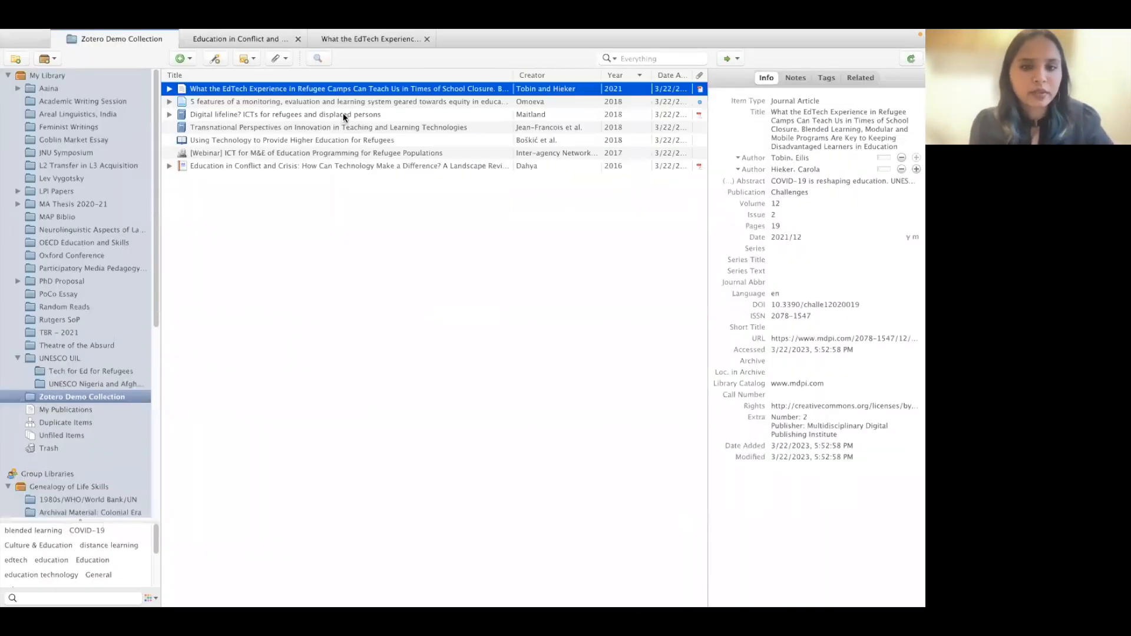
key("super+a")
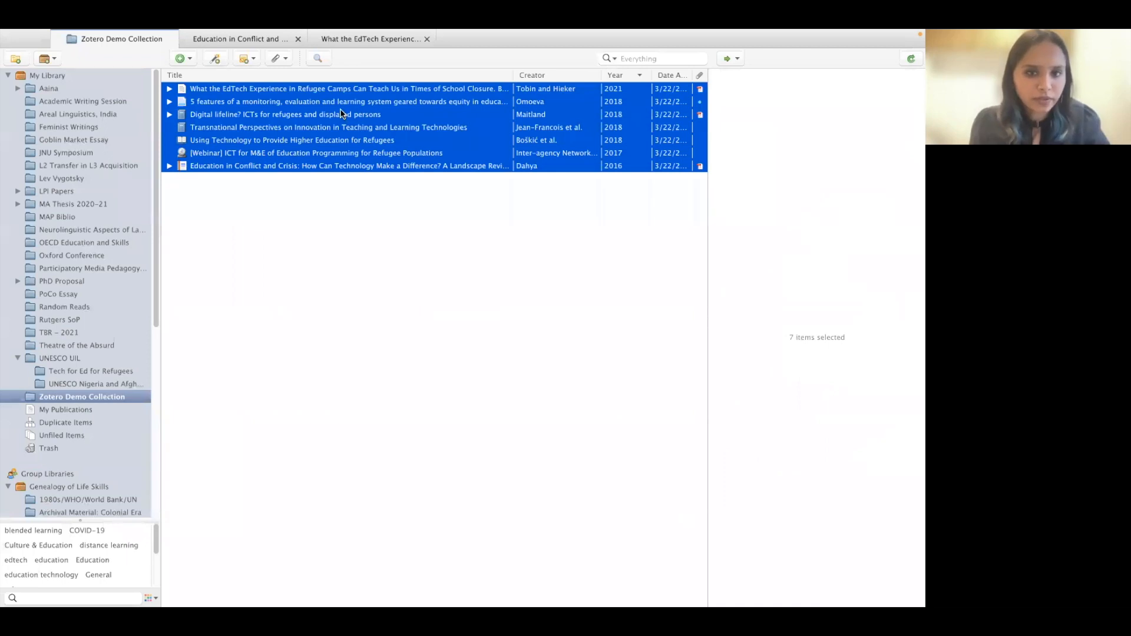
right_click(342, 113)
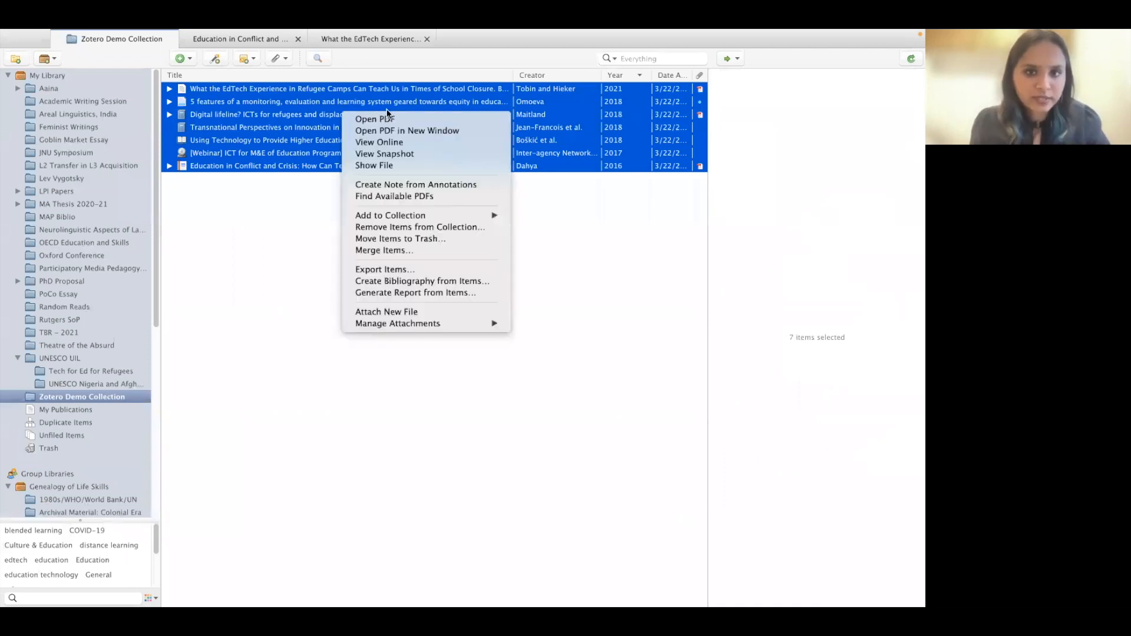
left_click(391, 282)
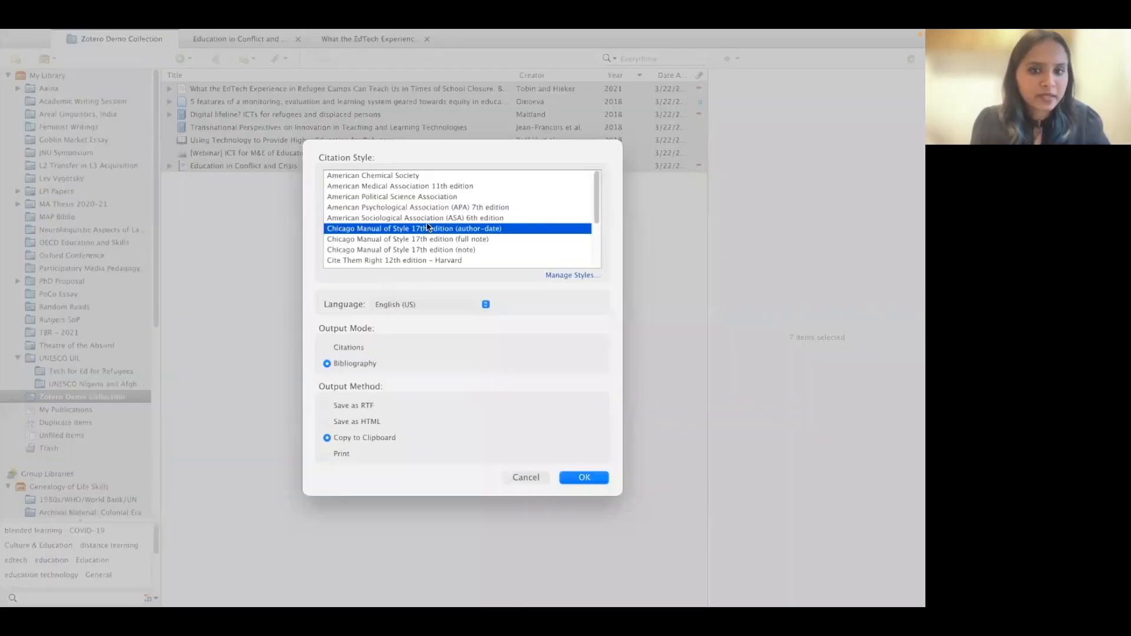
left_click(586, 475)
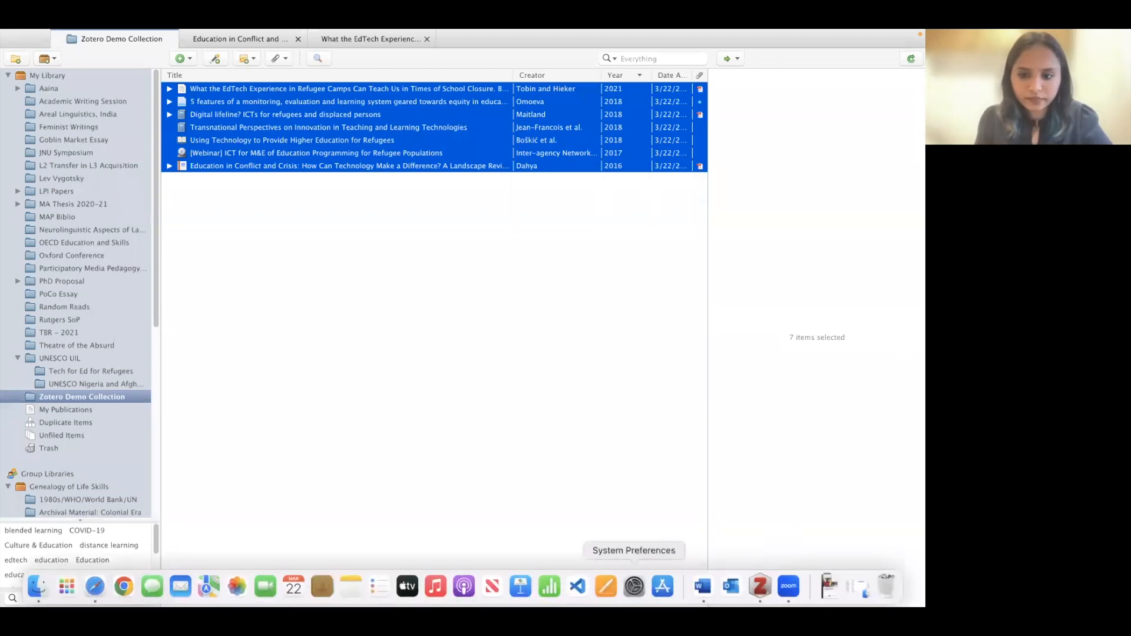
- Paste the seven-source Chicago author-date bibliography under the Quick Bibliographies heading in Word
left_click(703, 589)
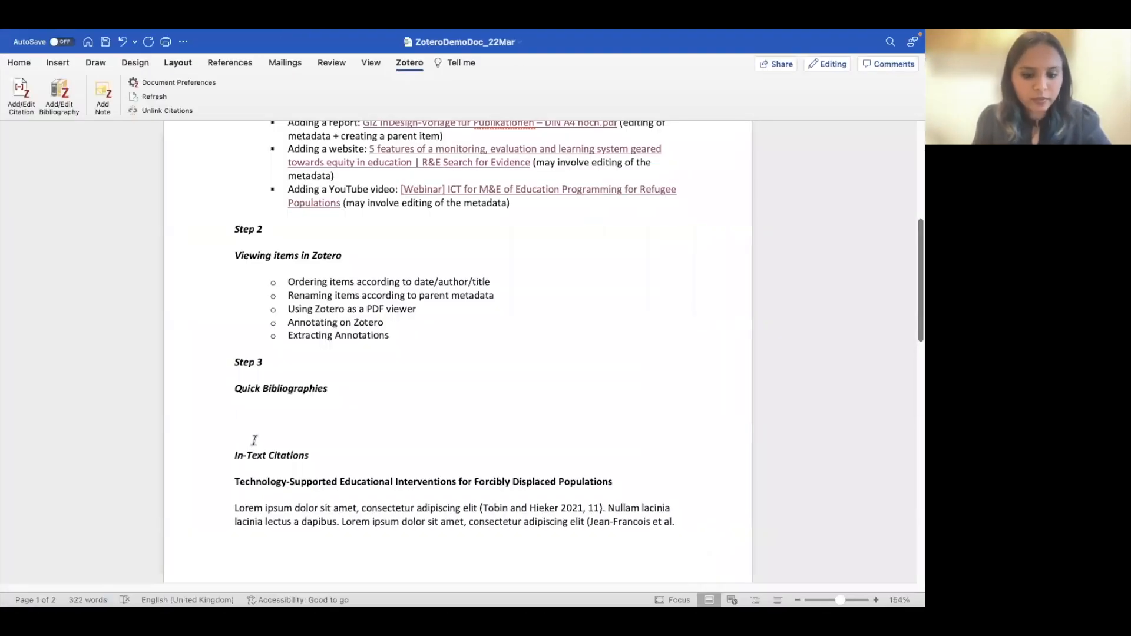
key("super+v")
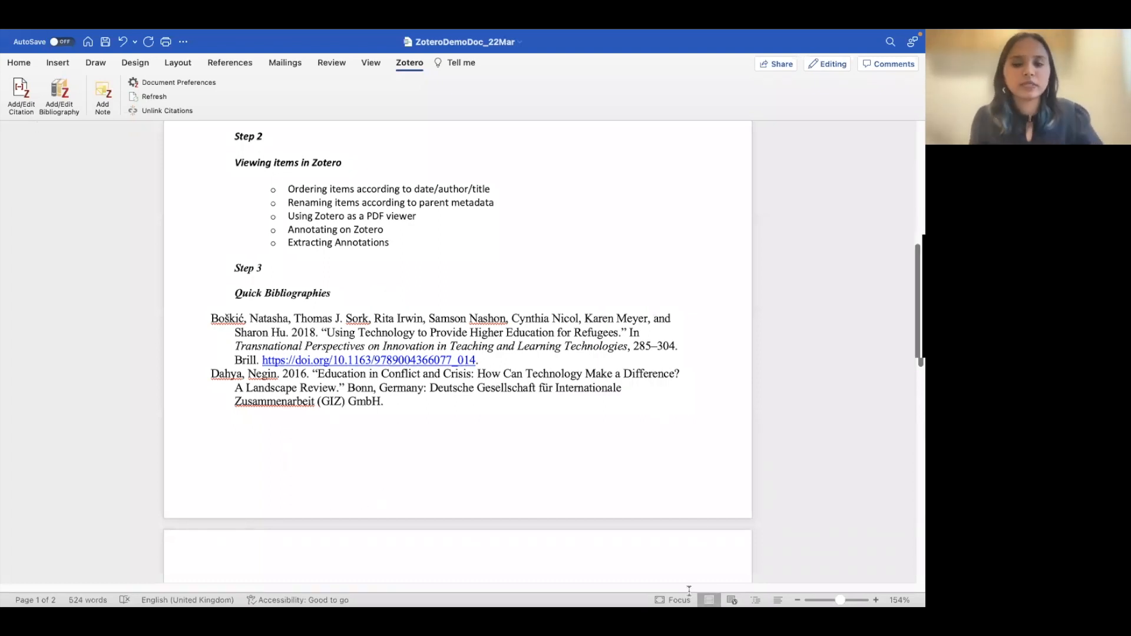
mouse_move(692, 603)
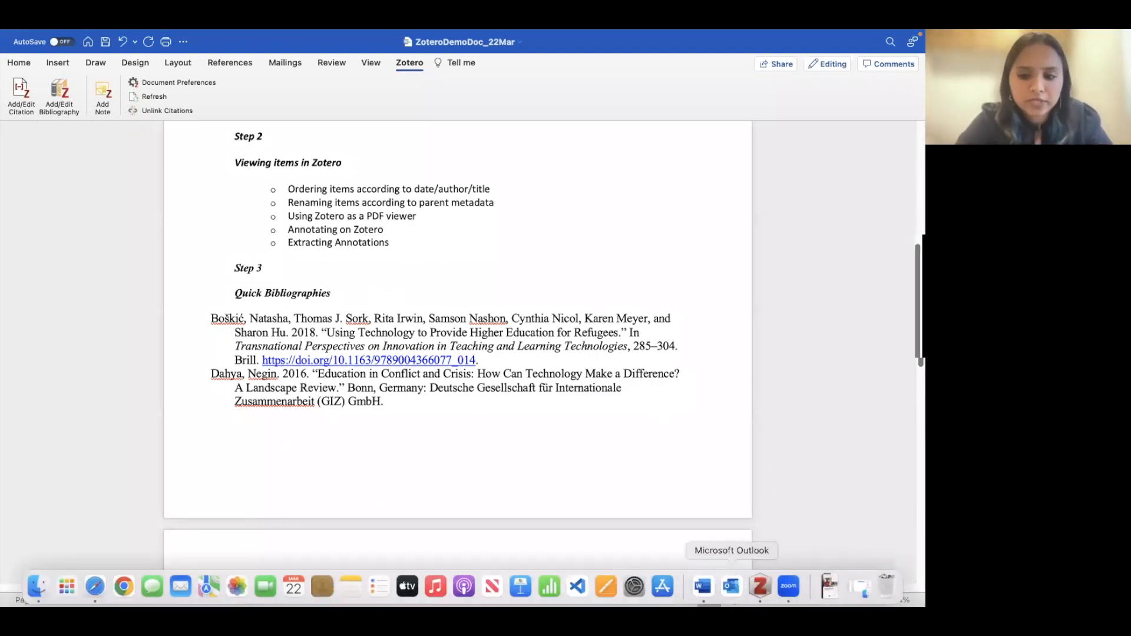
left_click(759, 586)
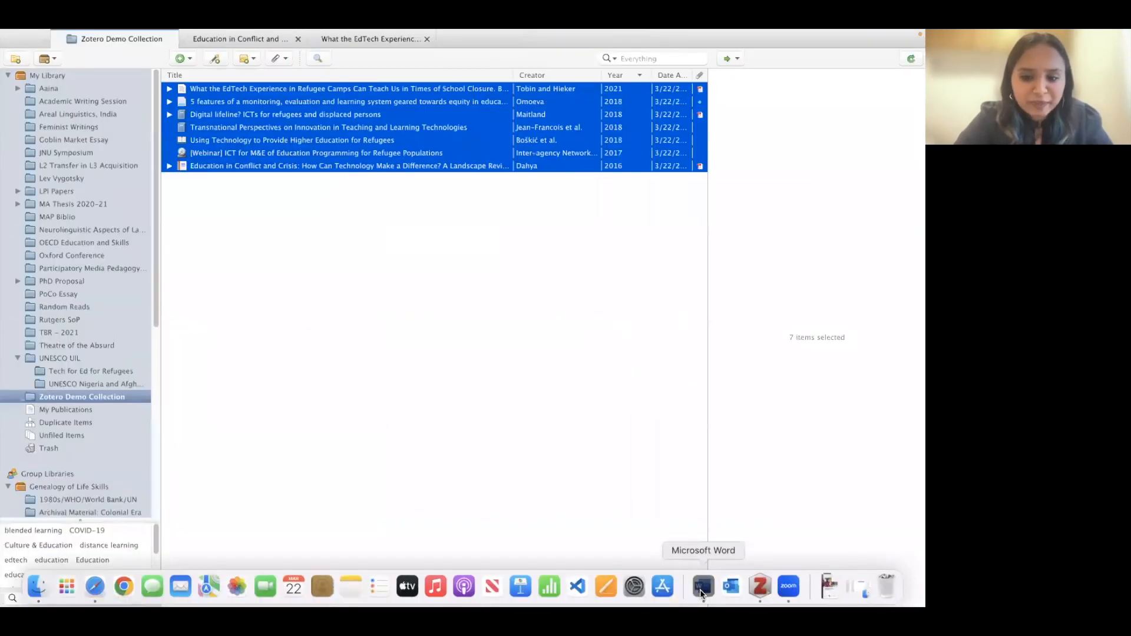
left_click(699, 589)
scroll(326, 439, "down", 5)
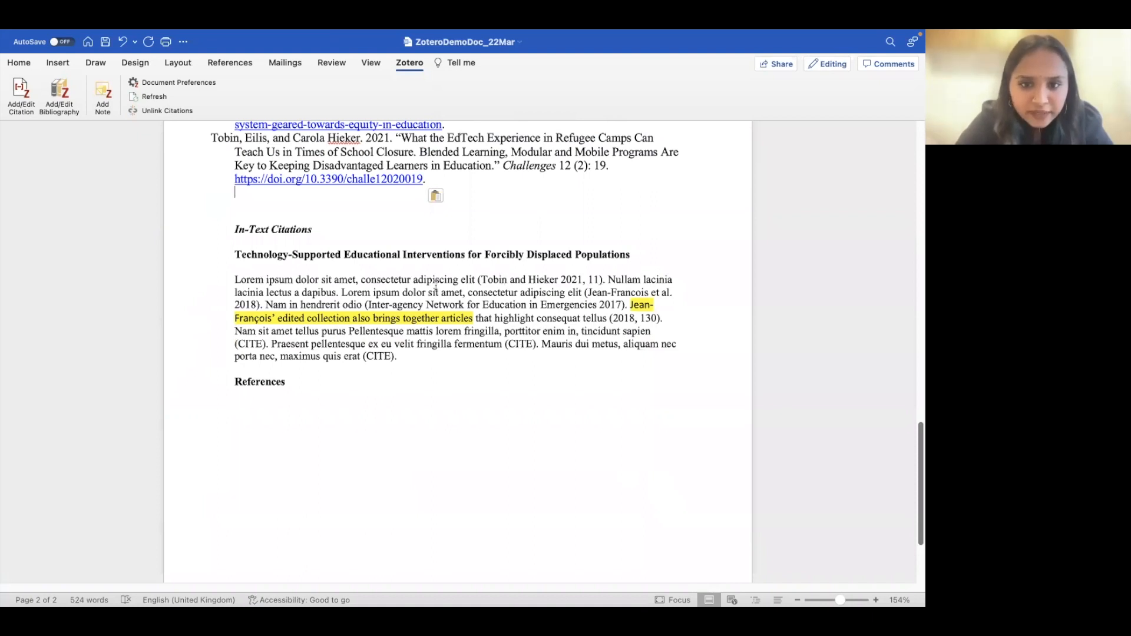
- Replace the CITE placeholder after 'fermentum' with a Zotero citation to Omoeva 2018
double_click(521, 343)
key("BackSpace")
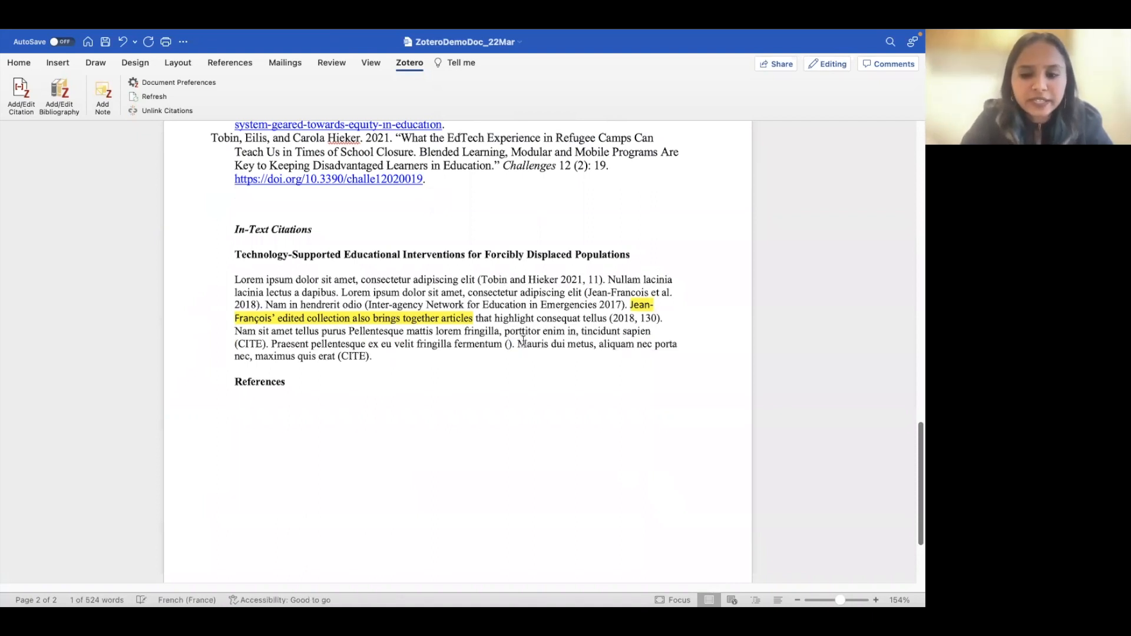
key("BackSpace")
key("BackSpace")
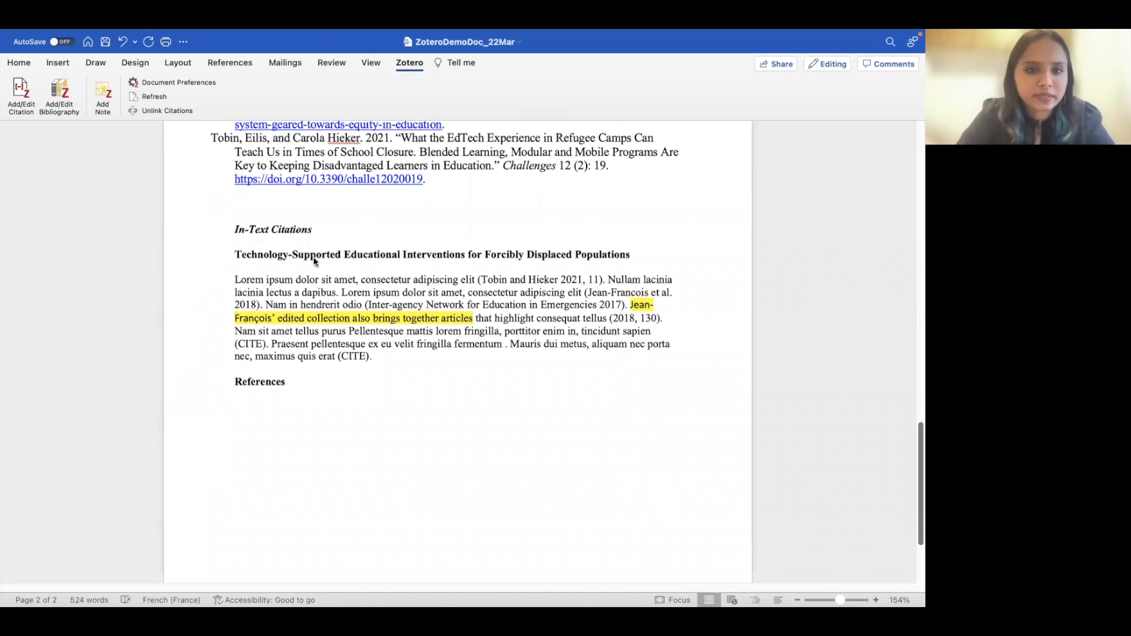
left_click(12, 99)
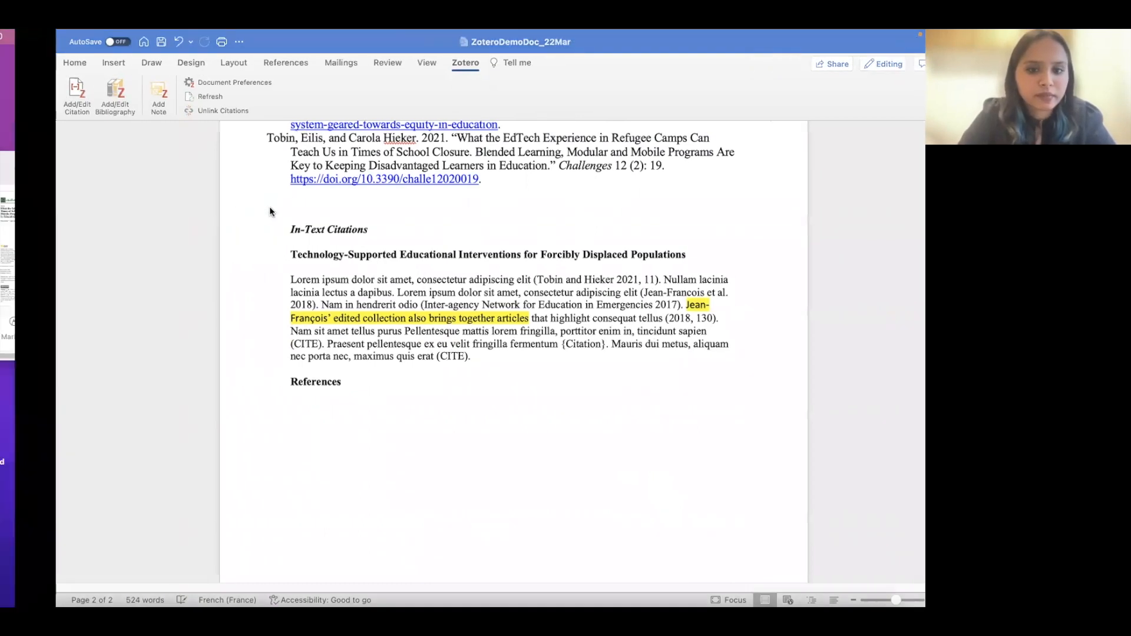
type("omoeva")
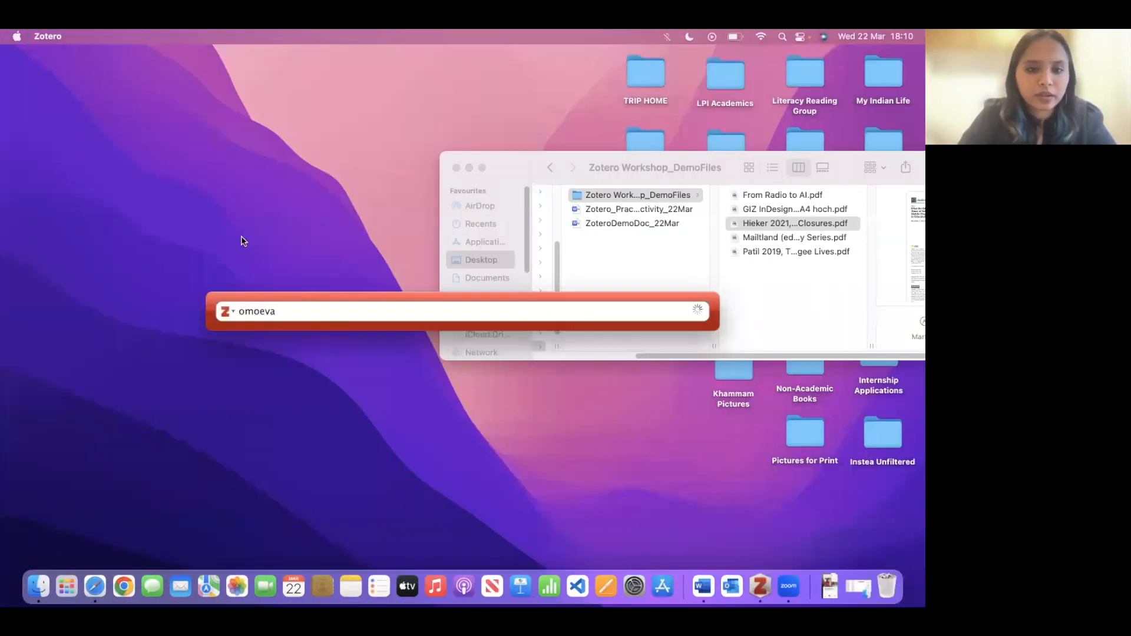
left_click(311, 353)
key("Return")
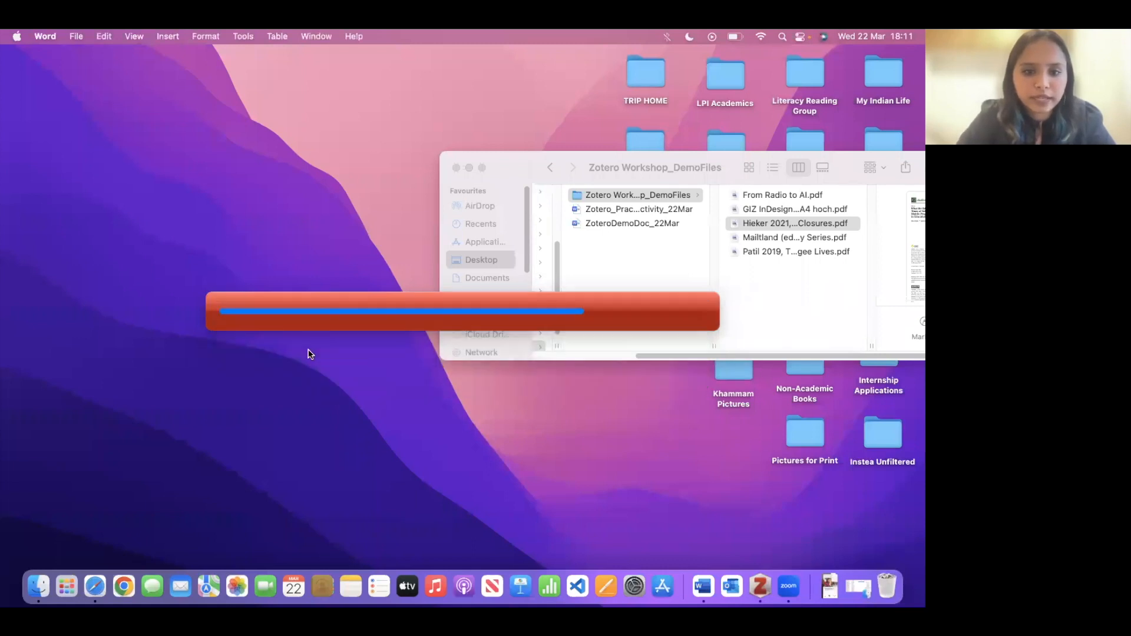
- Replace the next CITE placeholder with a Zotero citation to Dahya 2016
double_click(436, 355)
key("BackSpace")
left_click(21, 94)
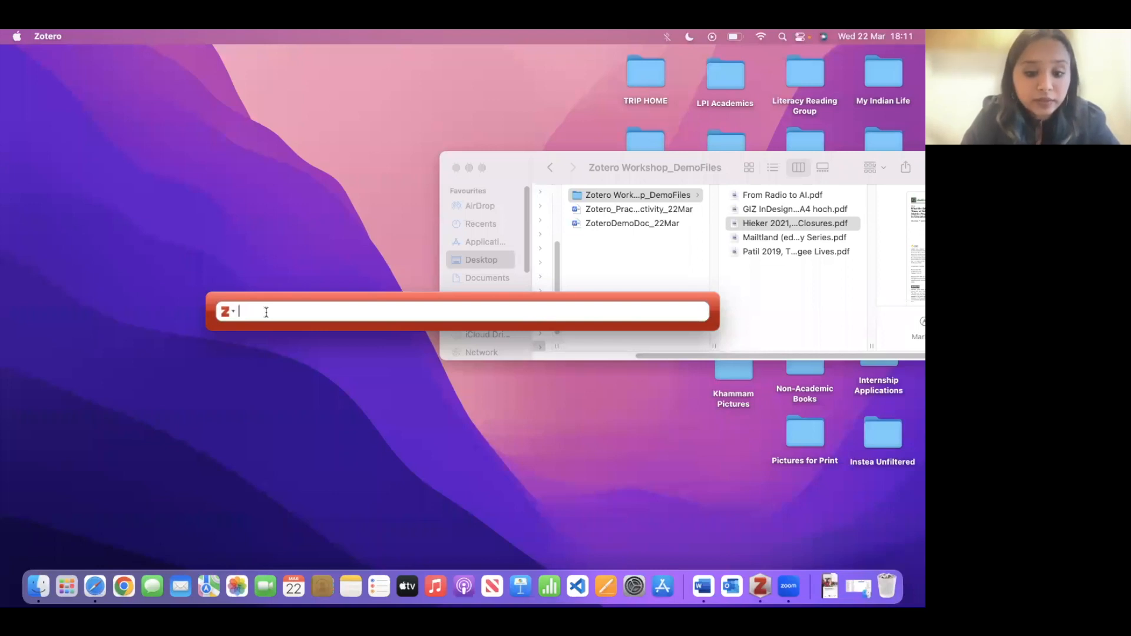
type("dahya")
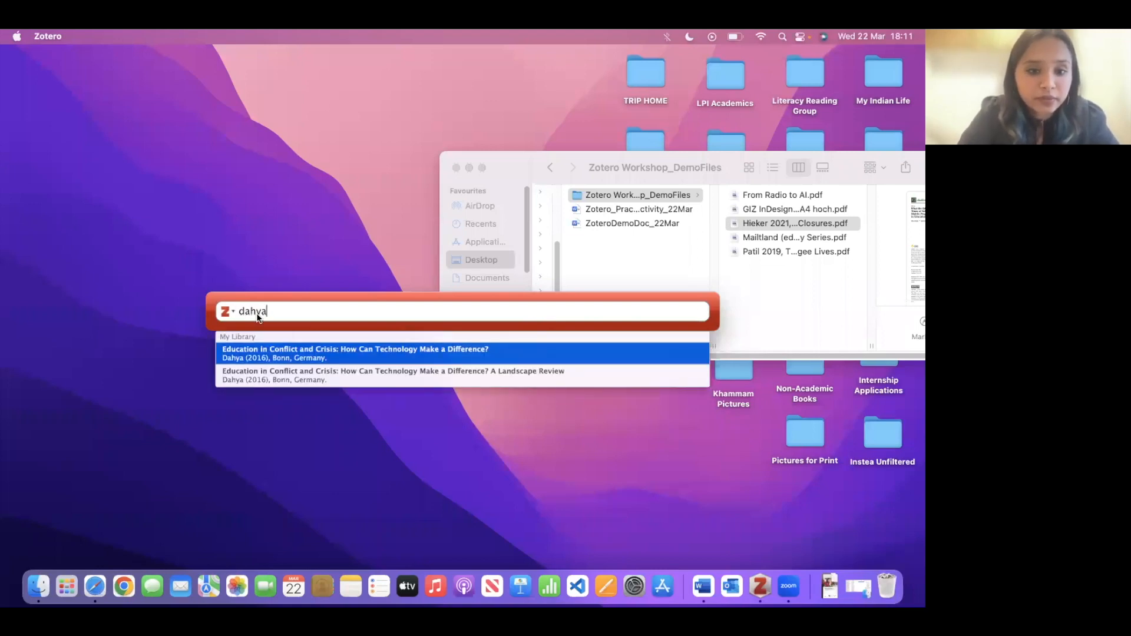
left_click(253, 360)
key("Return")
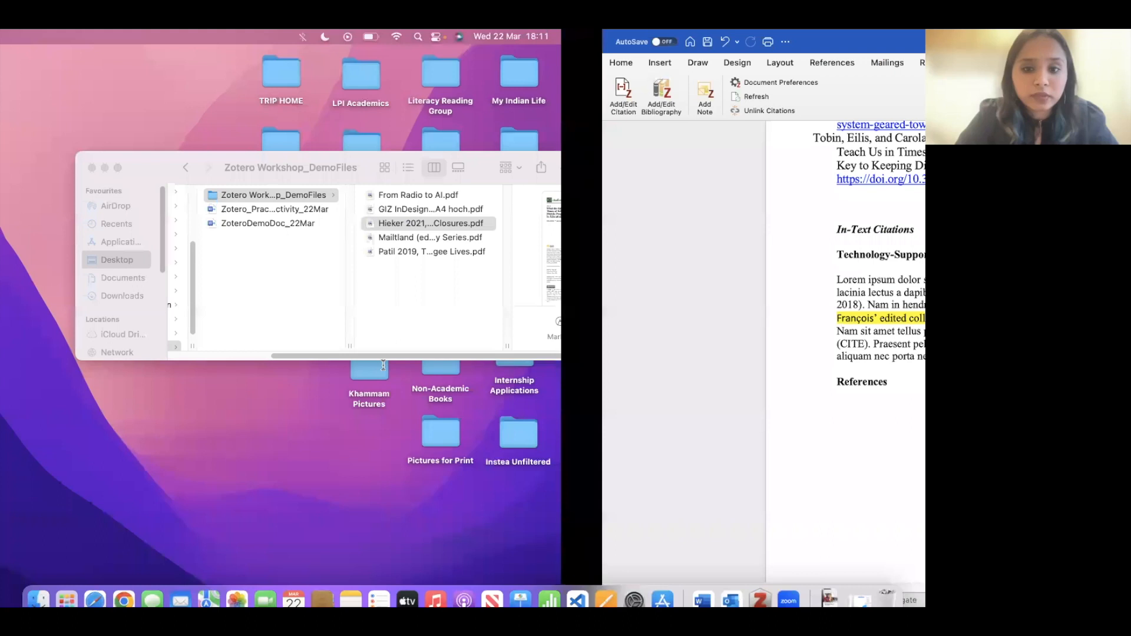
- Delete the leftover CITE placeholder after 'sapien' and end the sentence with a full stop
left_click_drag(271, 344, 244, 346)
key("BackSpace")
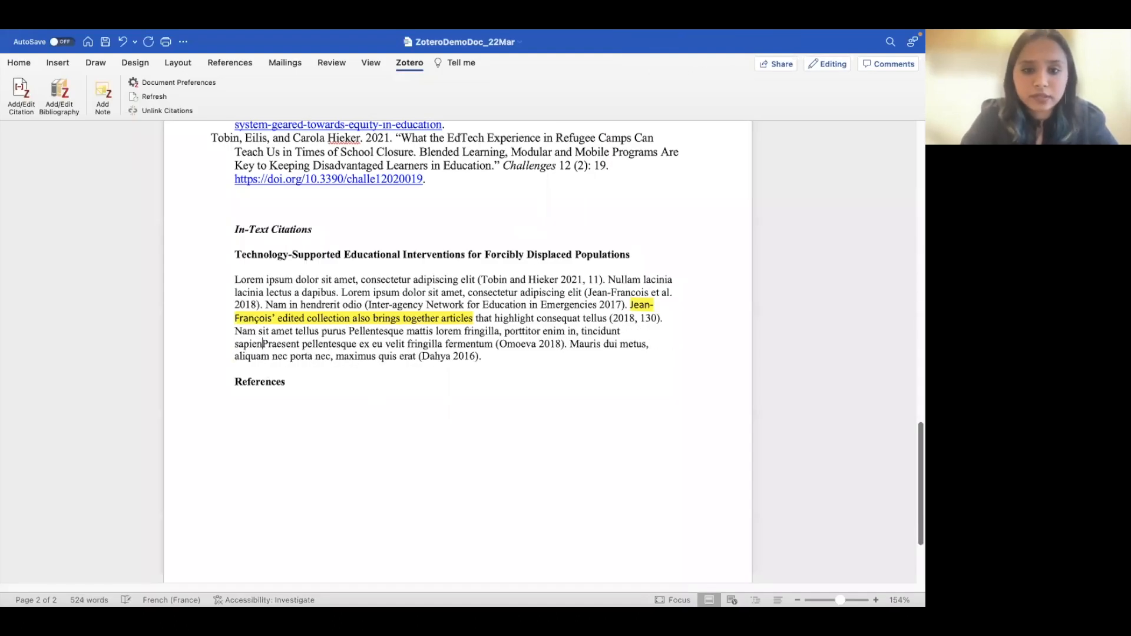
type(".")
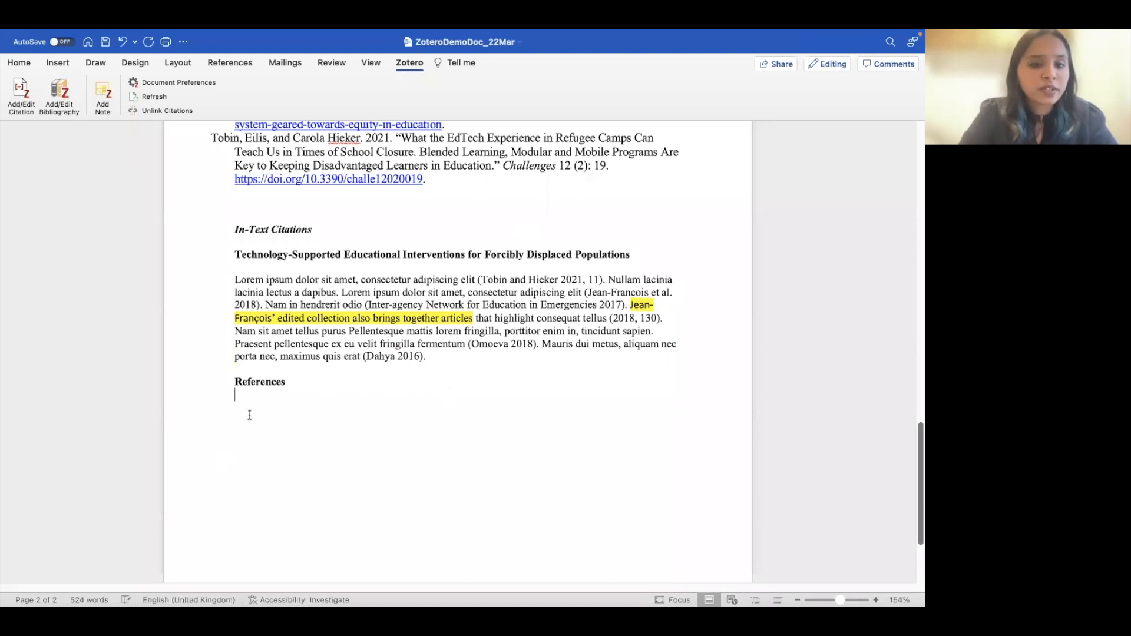
left_click(249, 415)
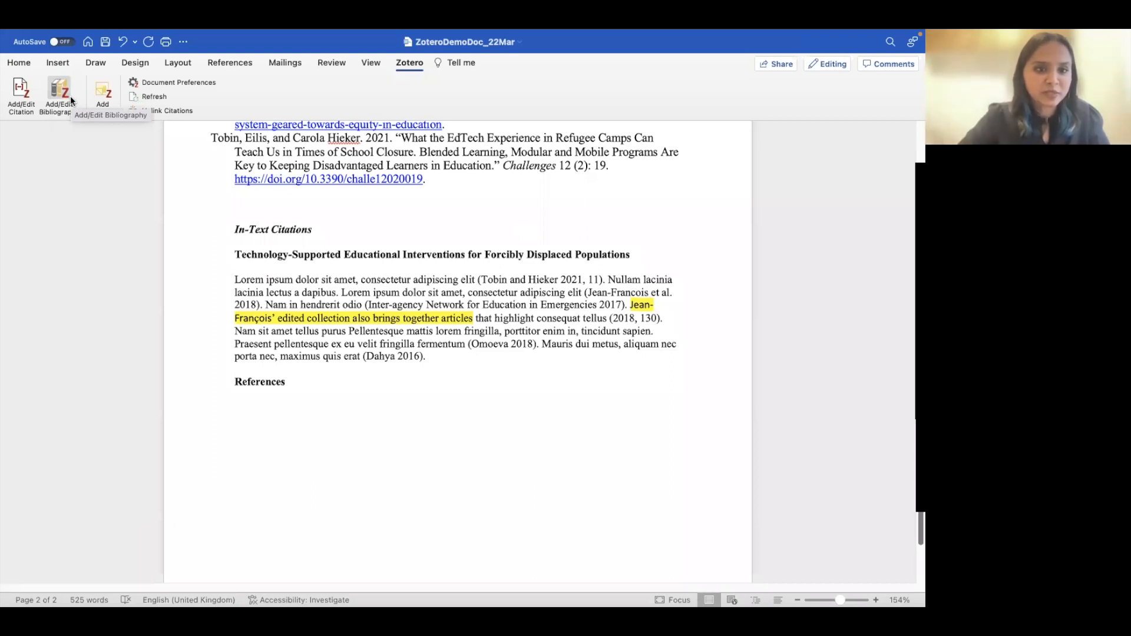
left_click(53, 102)
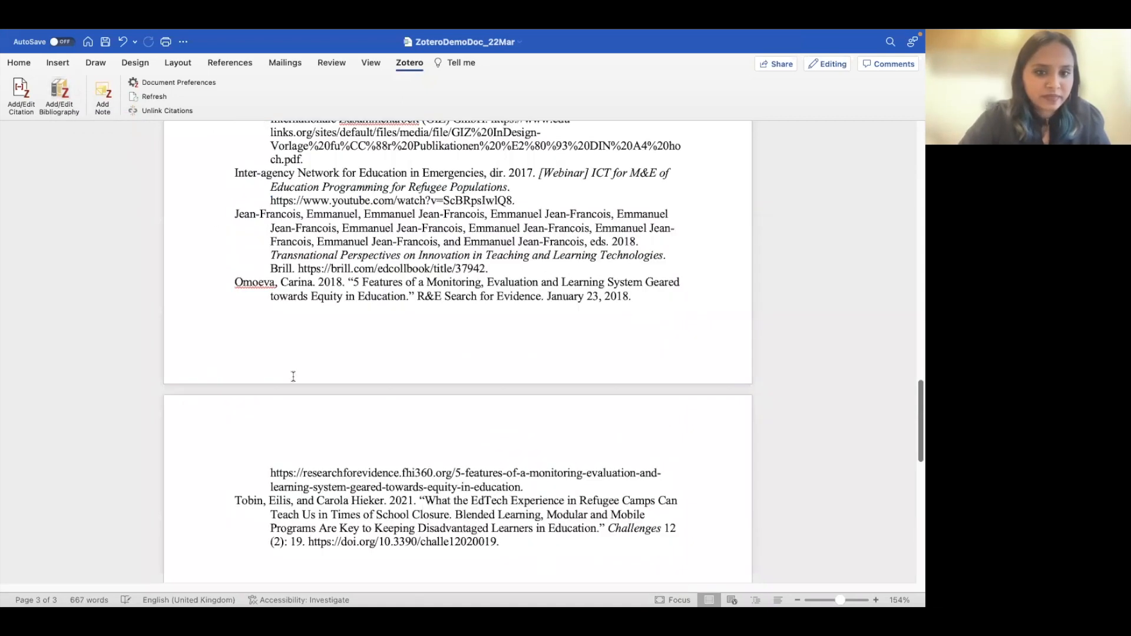
scroll(290, 374, "up", 10)
scroll(357, 432, "down", 10)
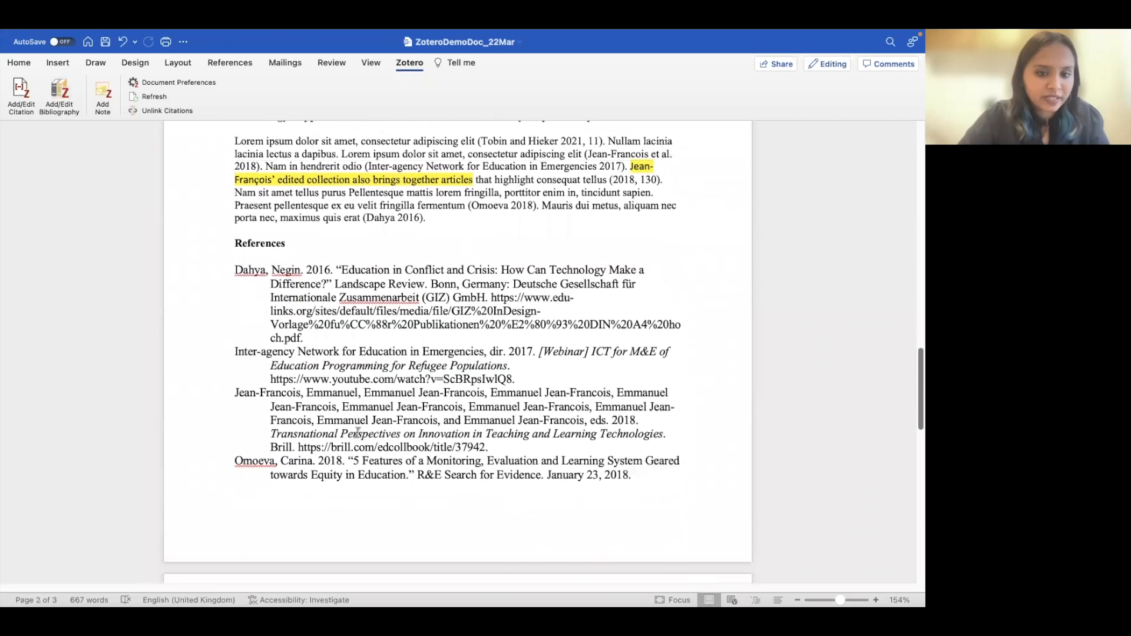
scroll(357, 432, "up", 10)
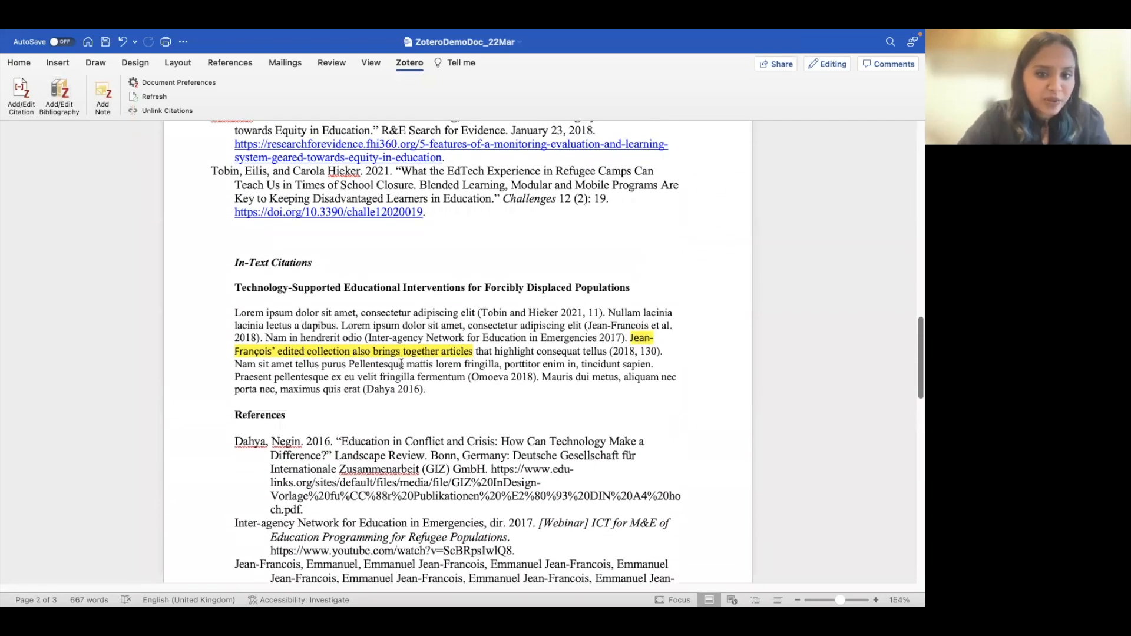
left_click(397, 337)
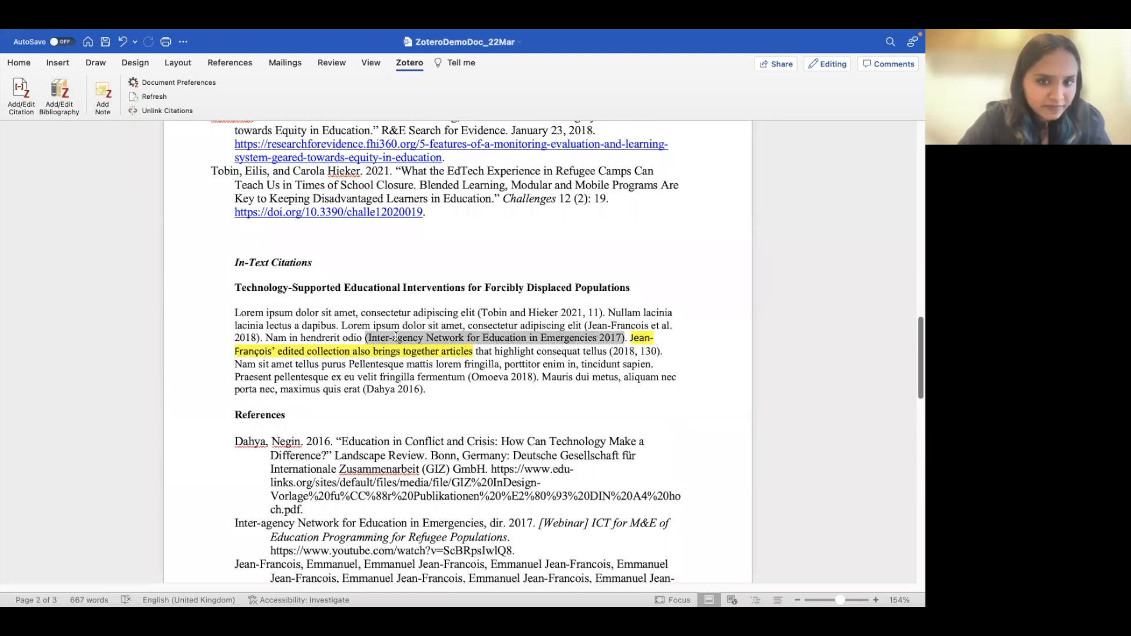
left_click(391, 389)
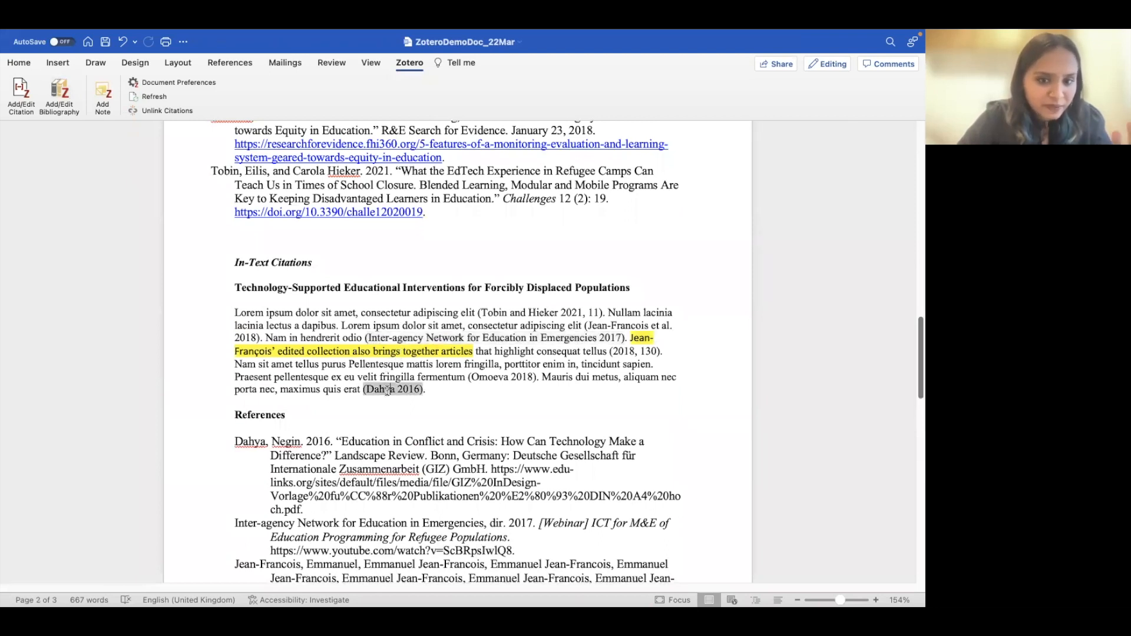
left_click(249, 337)
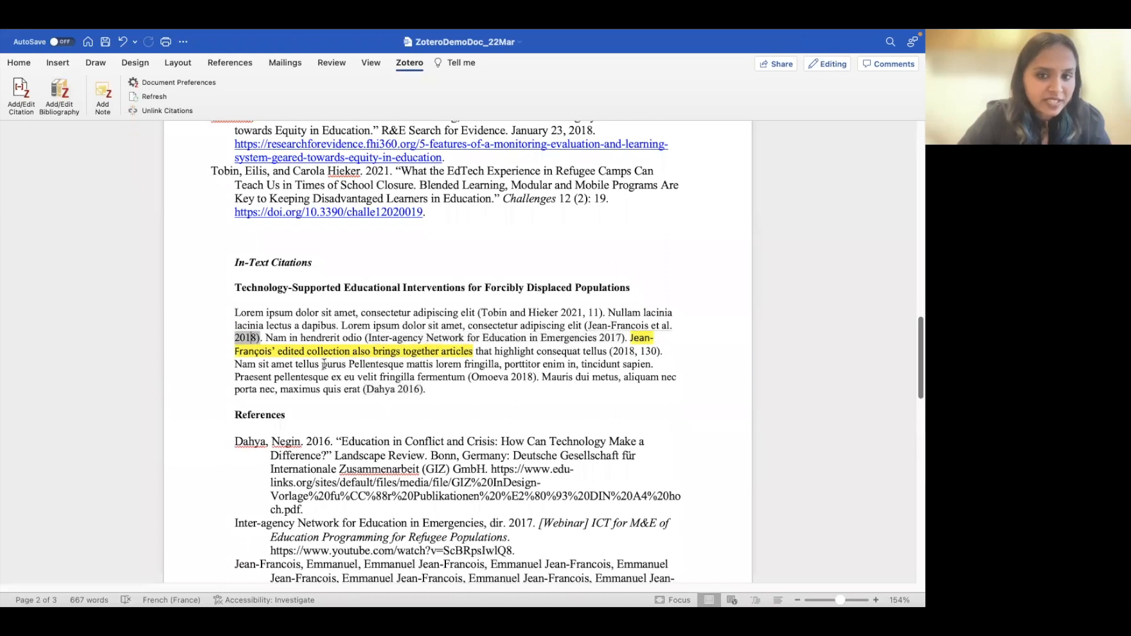
scroll(323, 363, "down", 3)
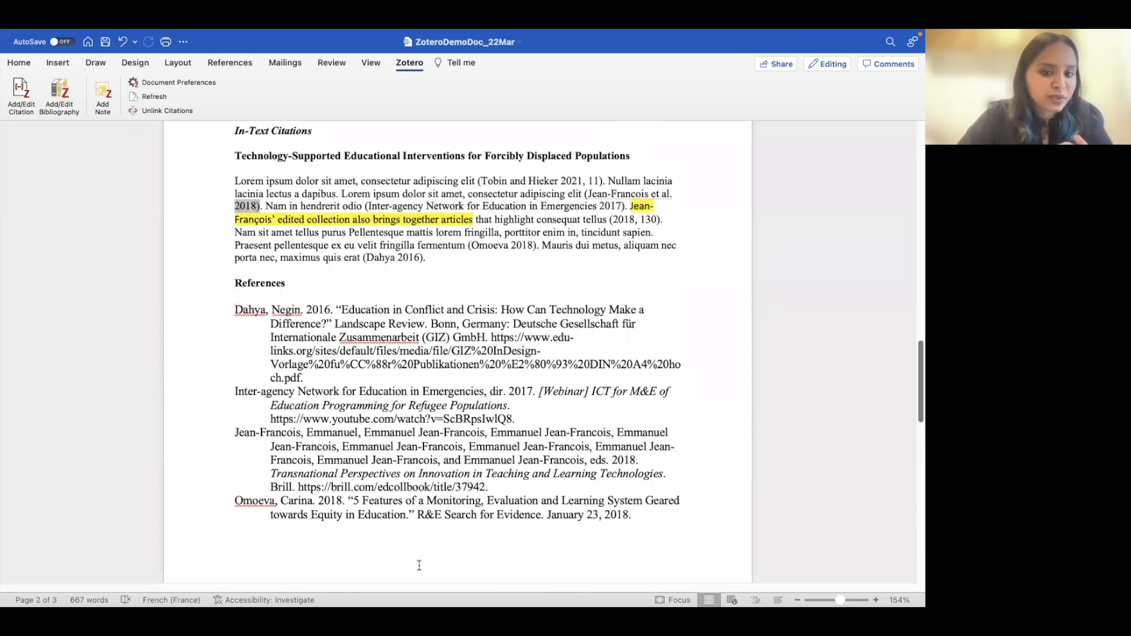
scroll(418, 565, "down", 4)
scroll(290, 275, "up", 5)
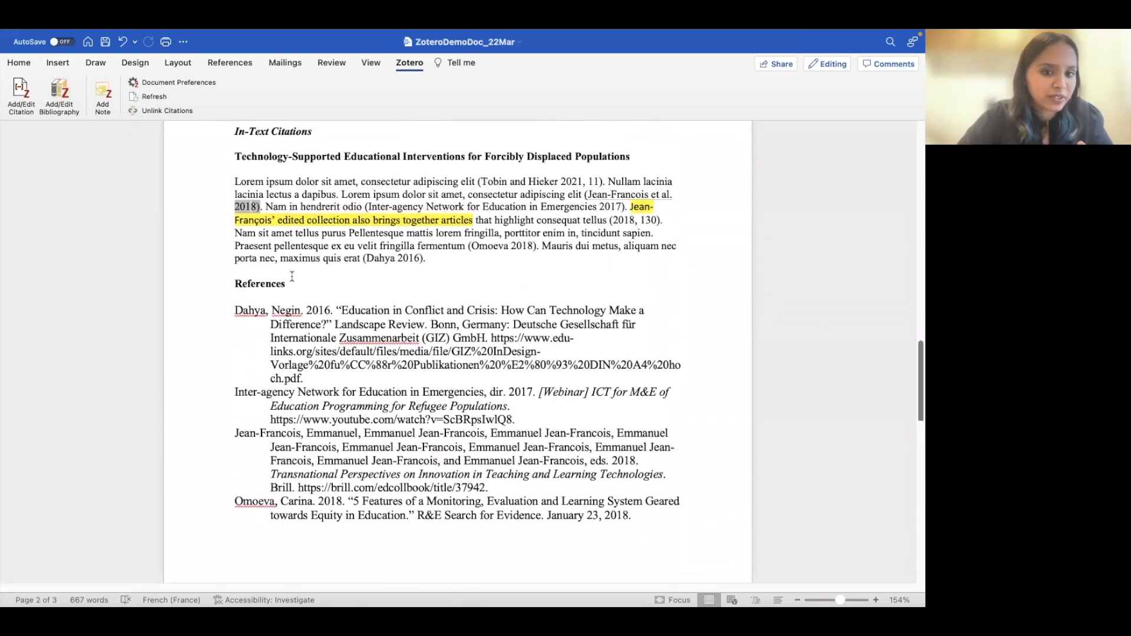
scroll(295, 282, "down", 3)
scroll(306, 354, "down", 3)
scroll(320, 501, "up", 3)
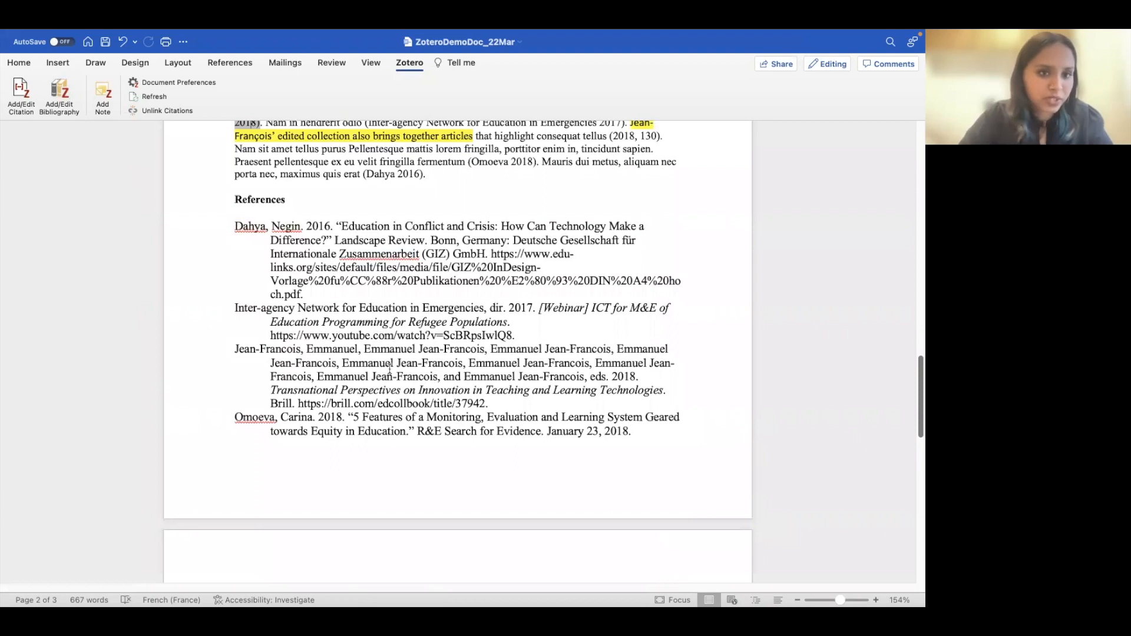
- Set the Zotero bibliography's font to Calibri (Body) from the Home tab
left_click(406, 282)
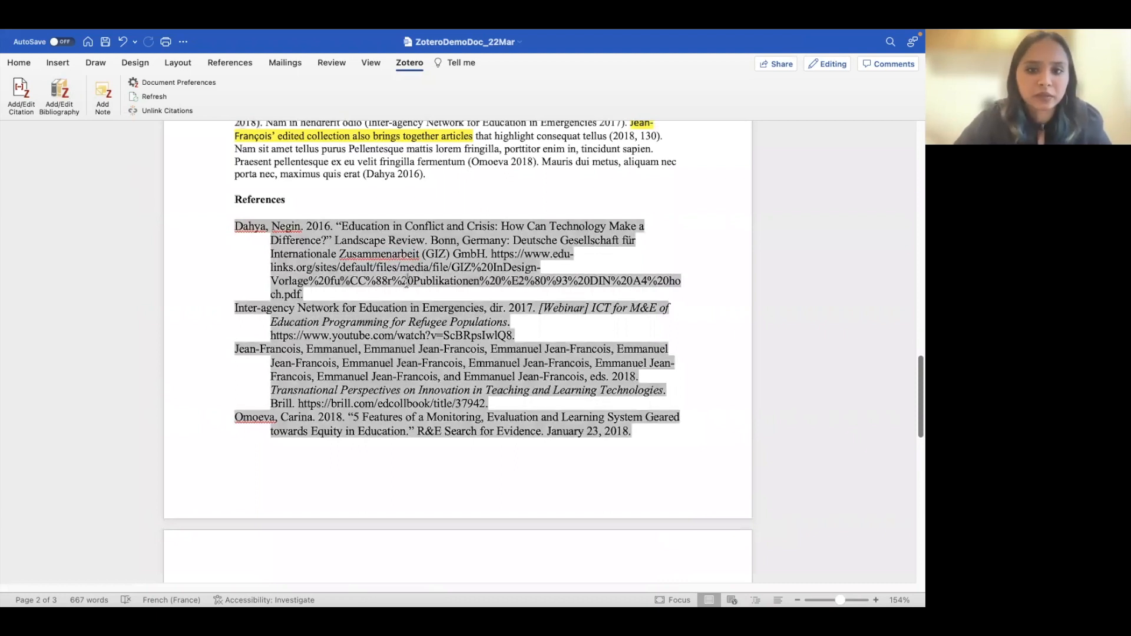
left_click(19, 63)
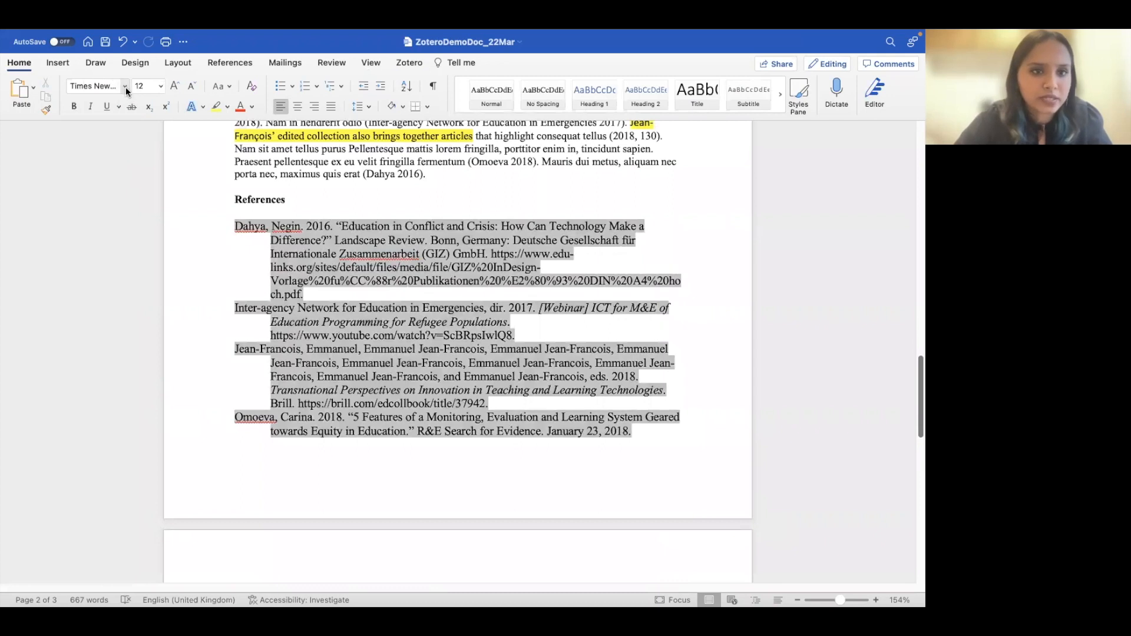
left_click(125, 86)
left_click(120, 158)
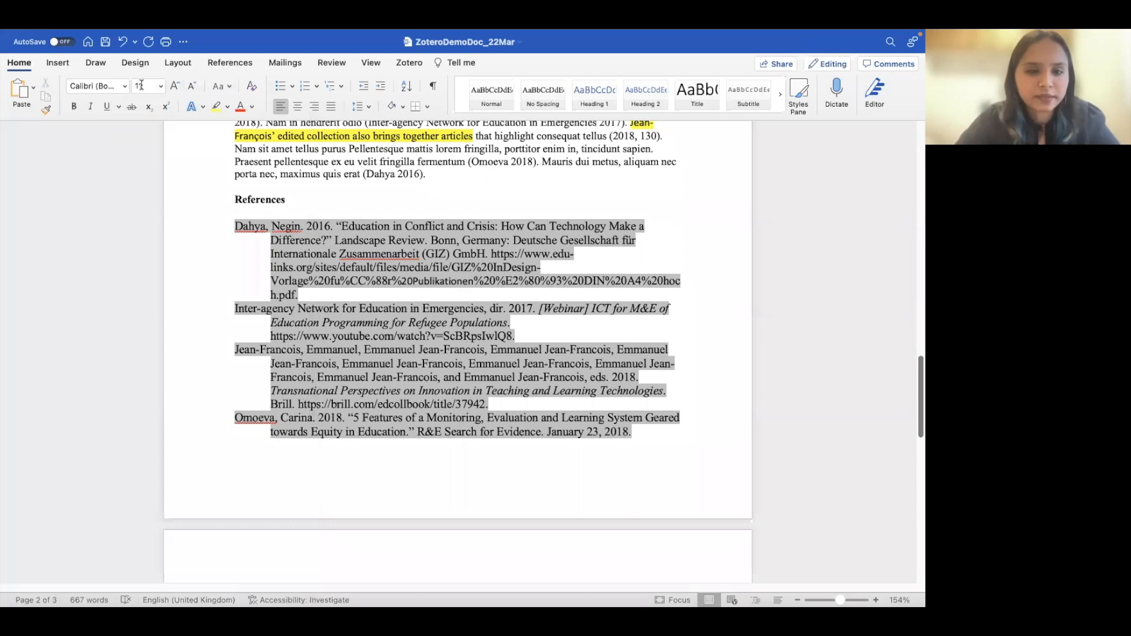
- Select the Jean-Francois and Dahya reference lines and scroll through the document to review them
left_click(218, 386)
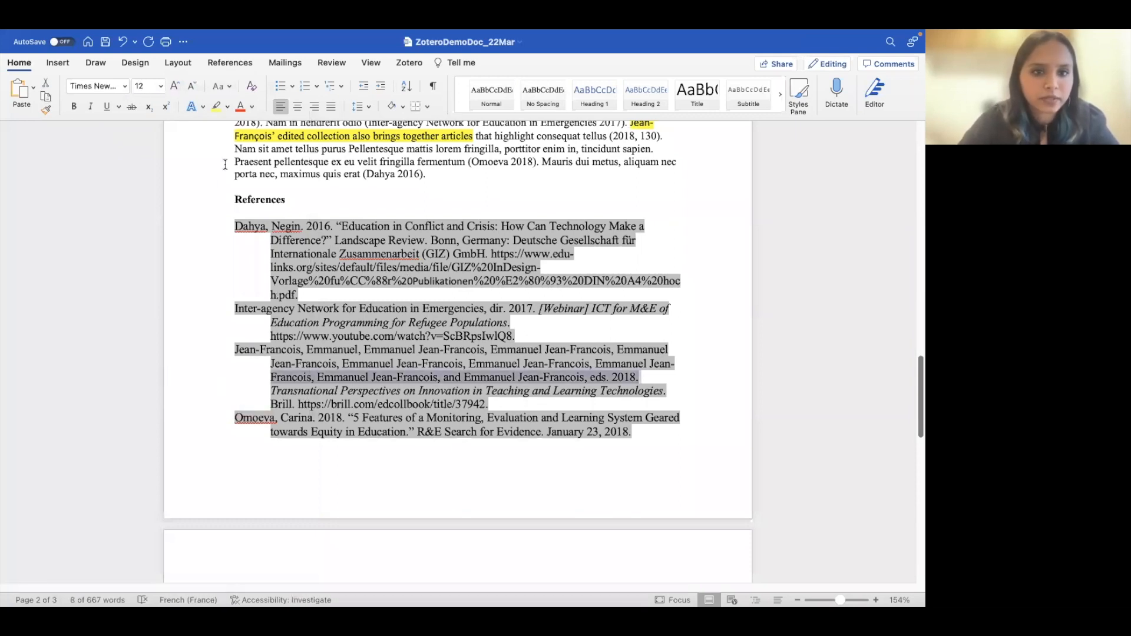
left_click(195, 296)
scroll(461, 403, "up", 15)
scroll(461, 403, "down", 15)
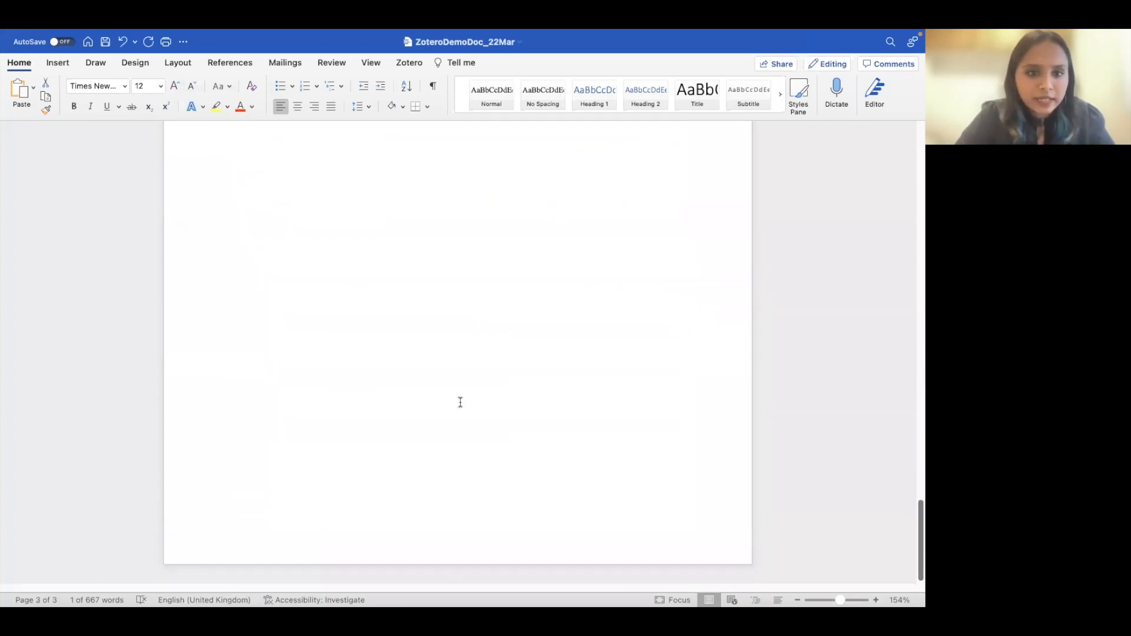
mouse_move(636, 32)
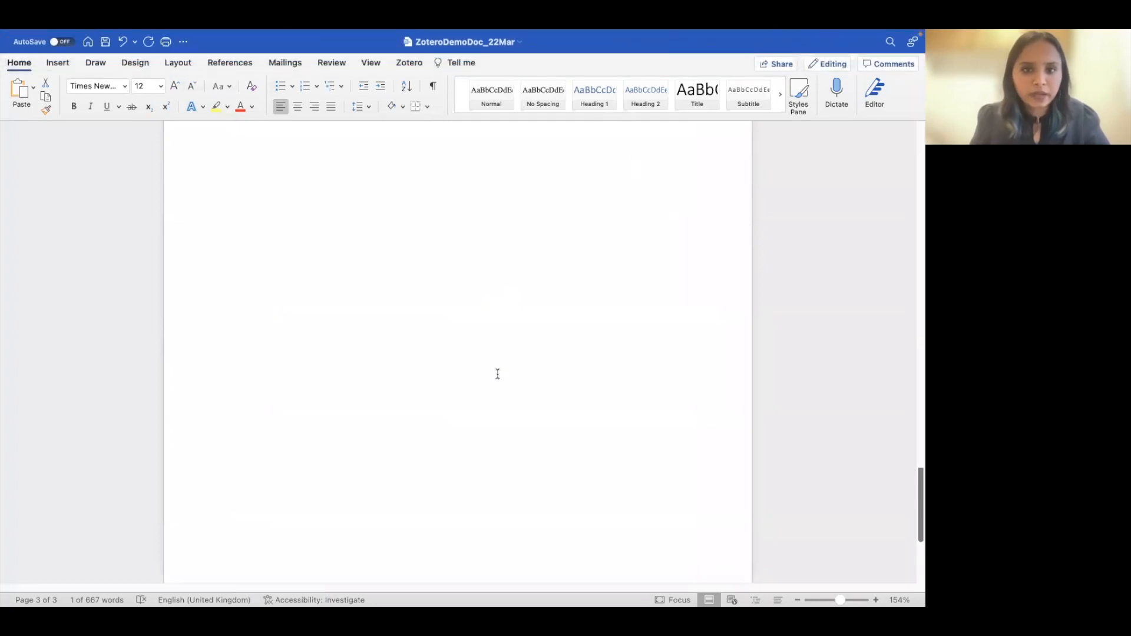
scroll(498, 371, "up", 8)
scroll(501, 366, "up", 3)
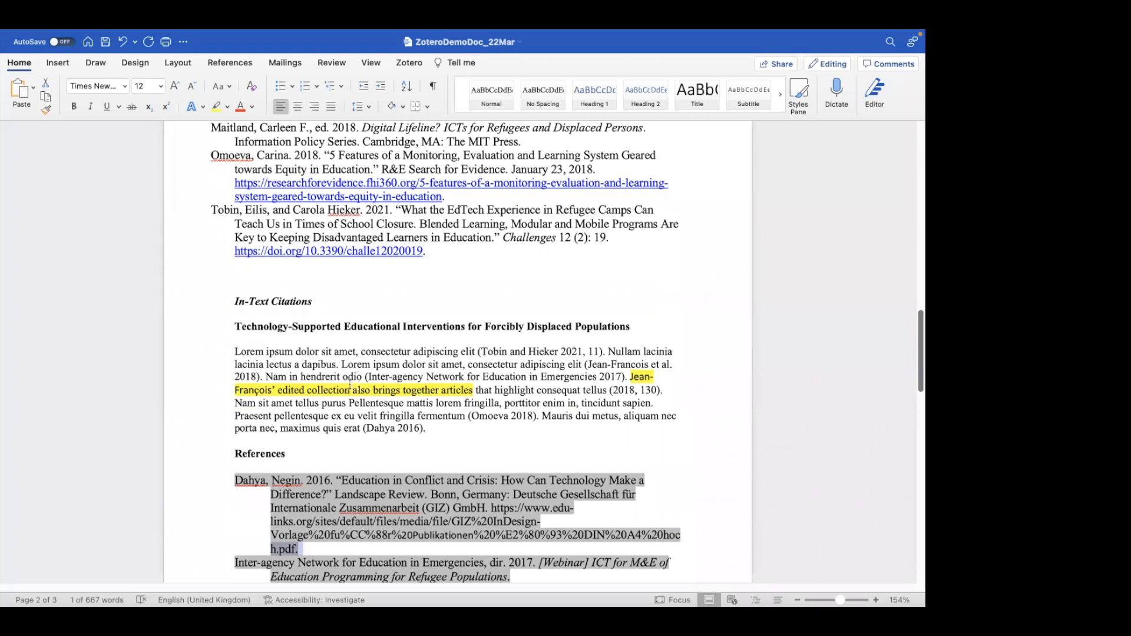
- Select and delete the (Dahya 2016) citation from the paragraph
scroll(353, 378, "down", 5)
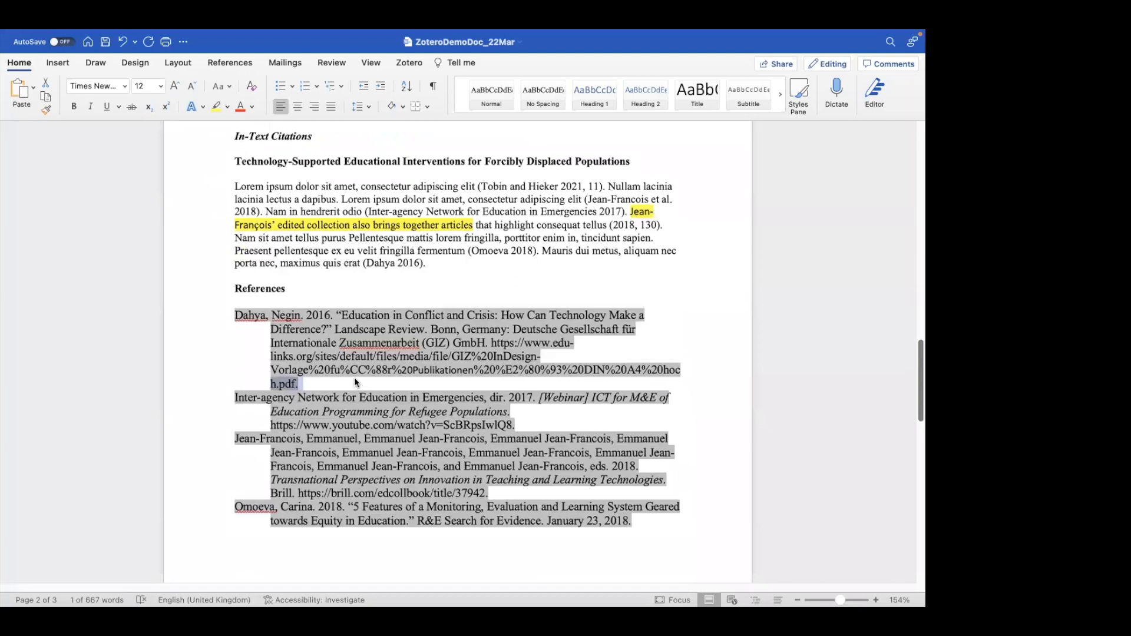
scroll(354, 380, "down", 6)
scroll(384, 357, "up", 7)
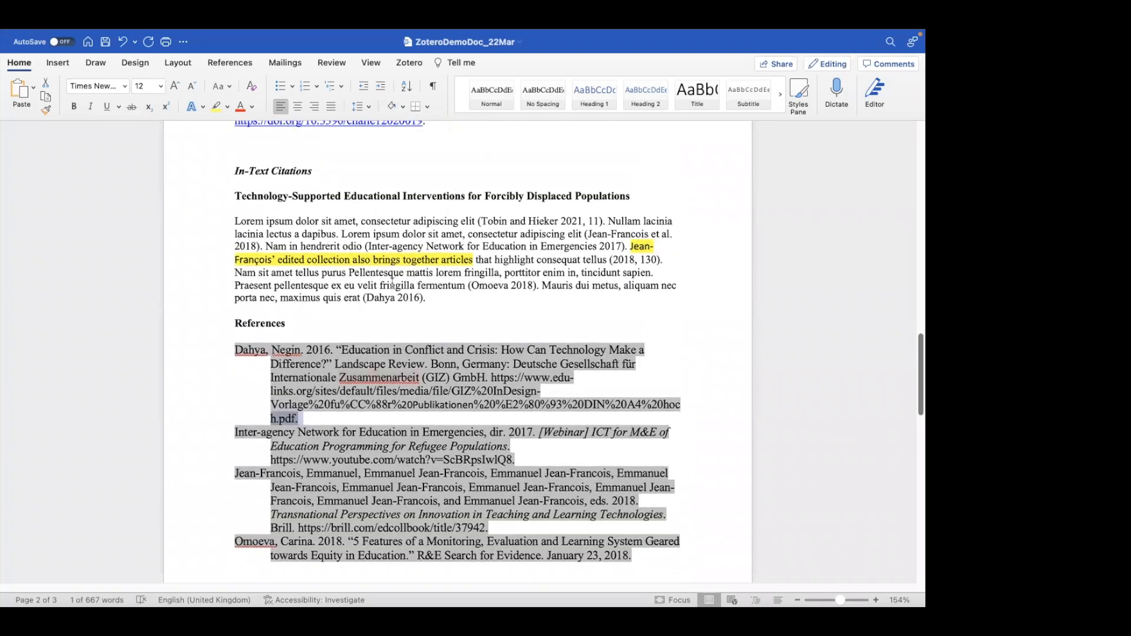
left_click(403, 298)
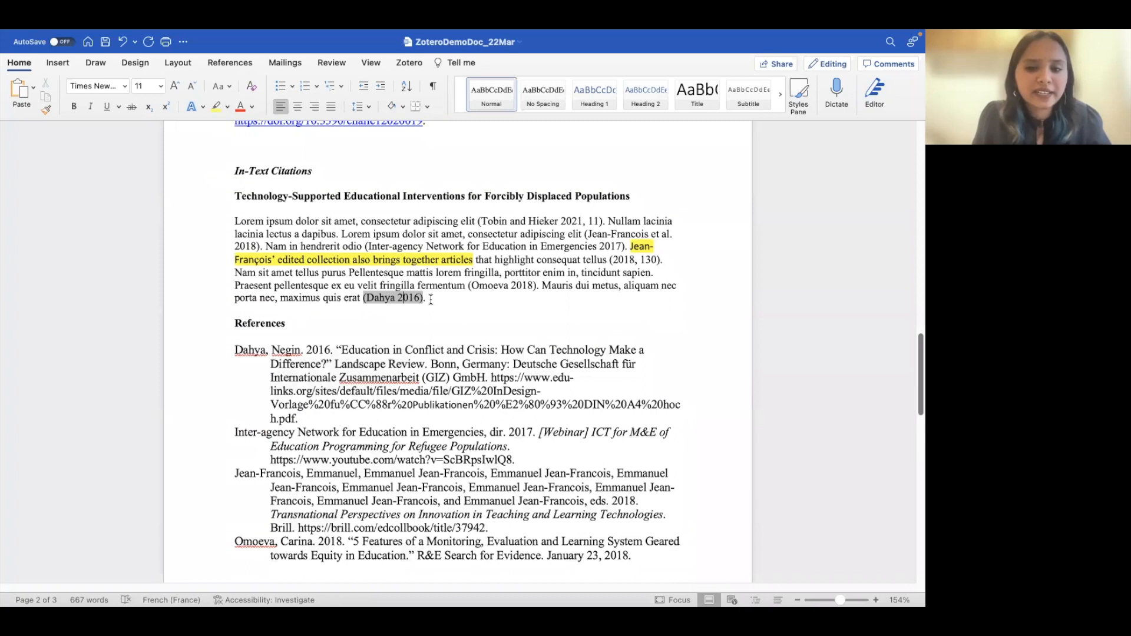
left_click_drag(431, 299, 364, 299)
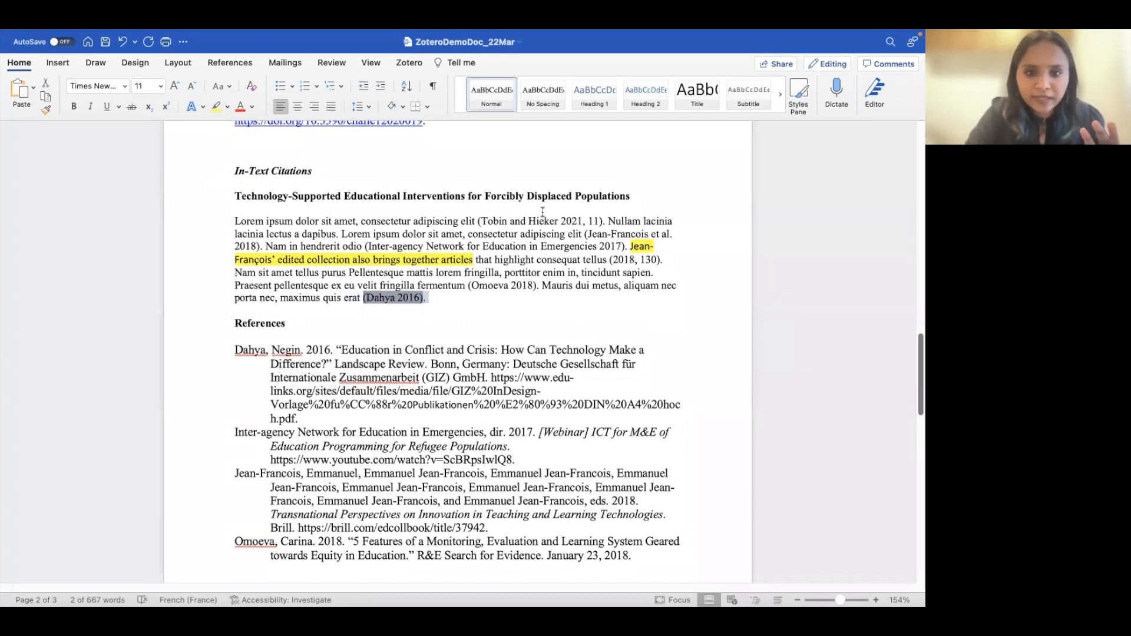
key("BackSpace")
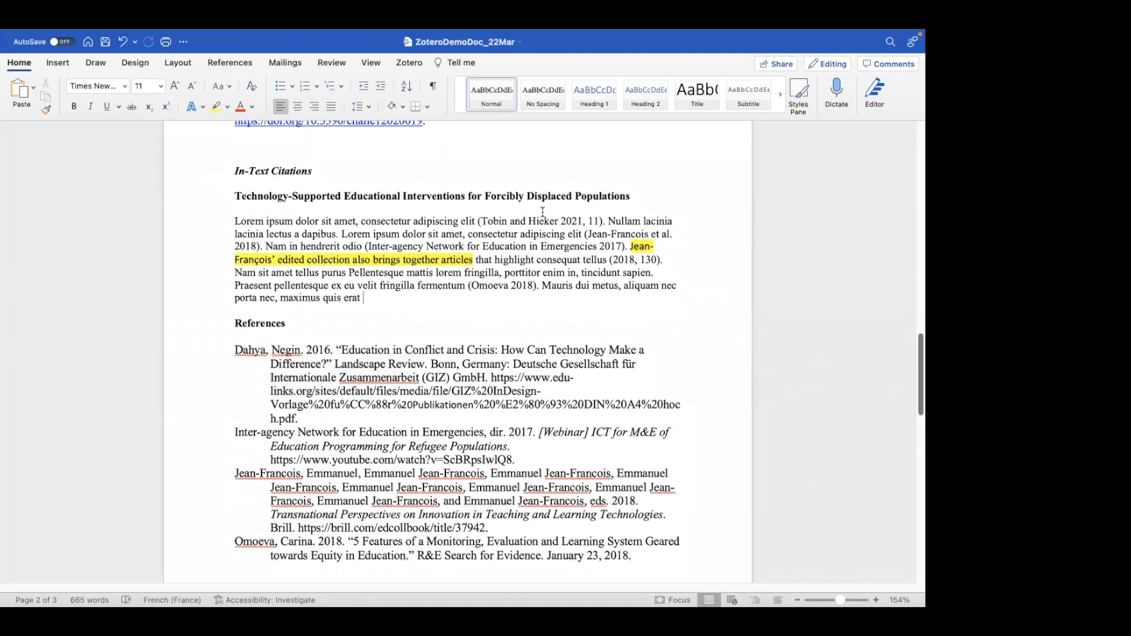
- Undo to restore the (Dahya 2016) citation, then return to the Zotero library
key("super+z")
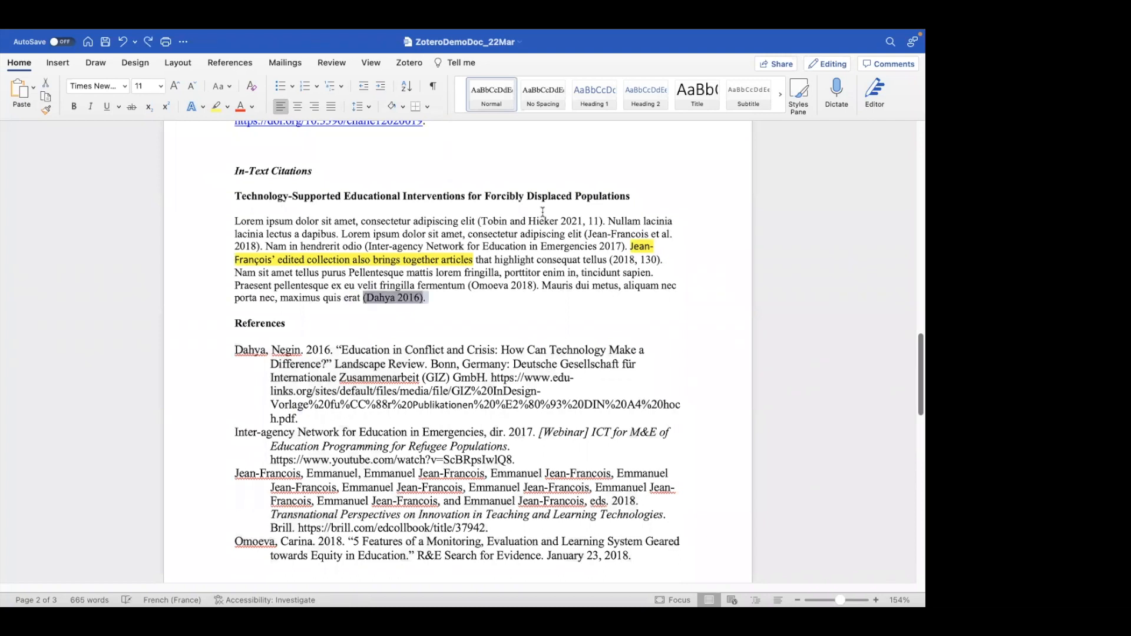
left_click(511, 293)
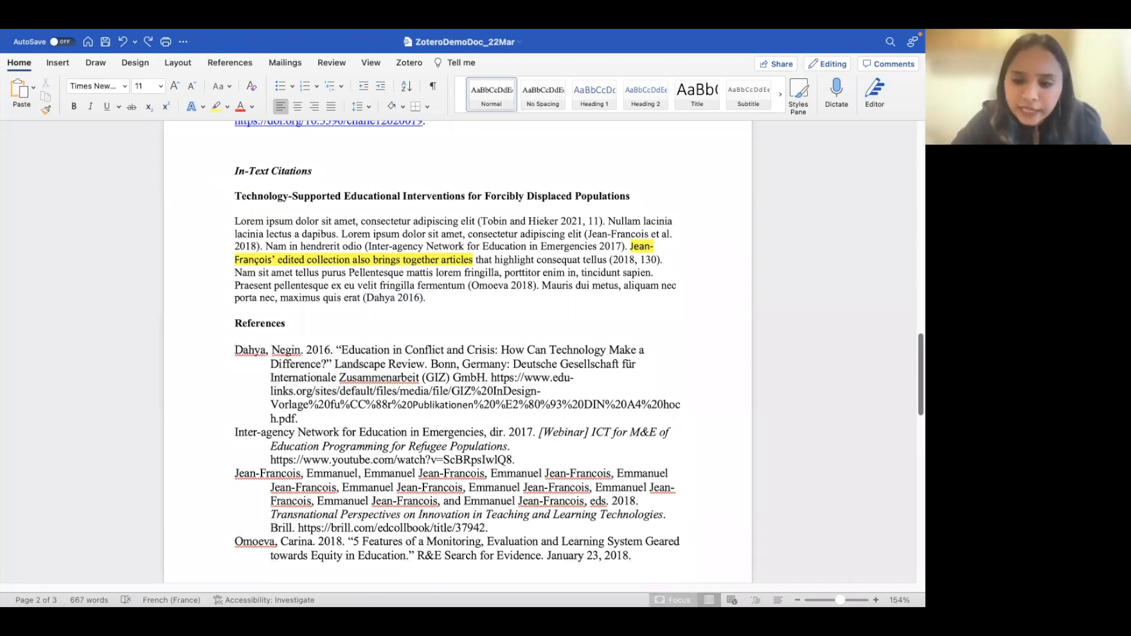
left_click(759, 587)
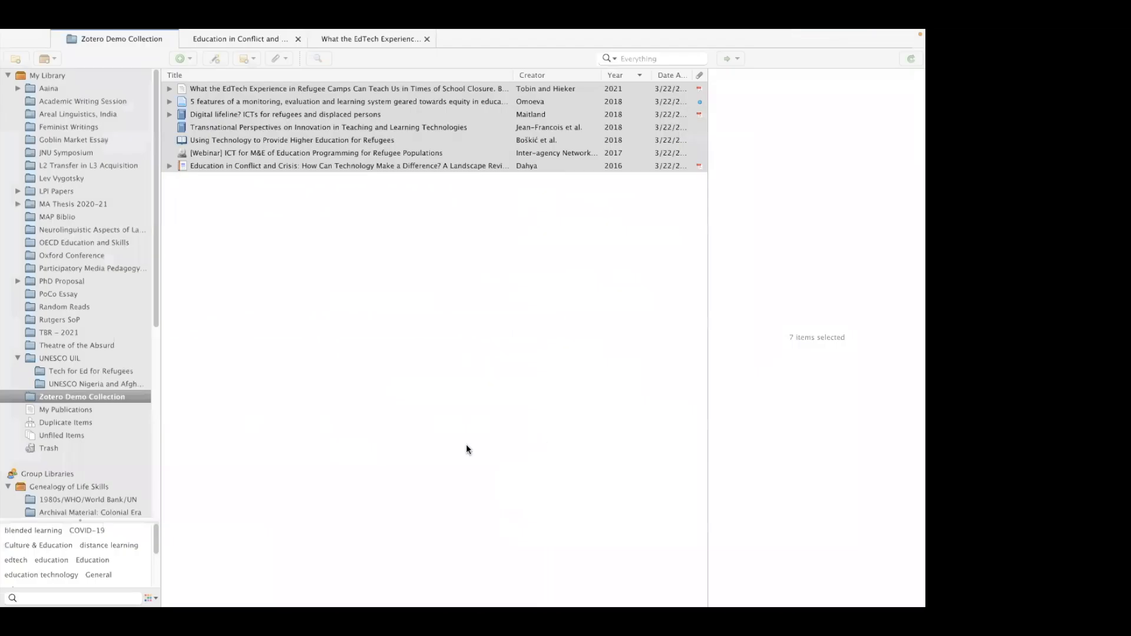
- Inspect the Refugees higher-education item and the Education in Conflict and Crisis report's details and actions
left_click(332, 140)
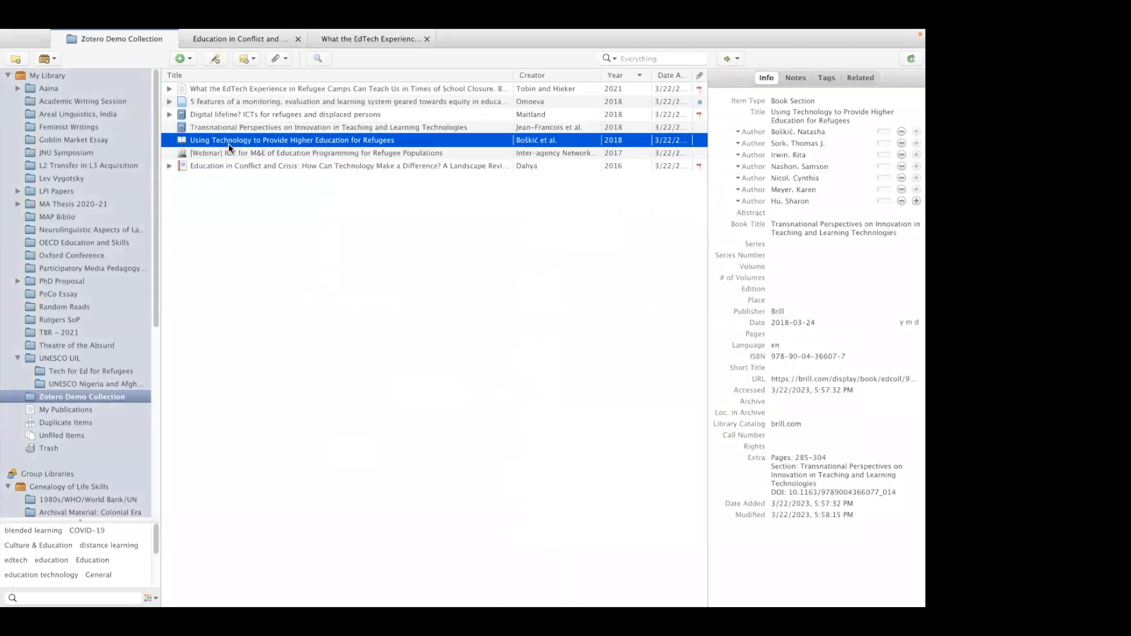
left_click(216, 167)
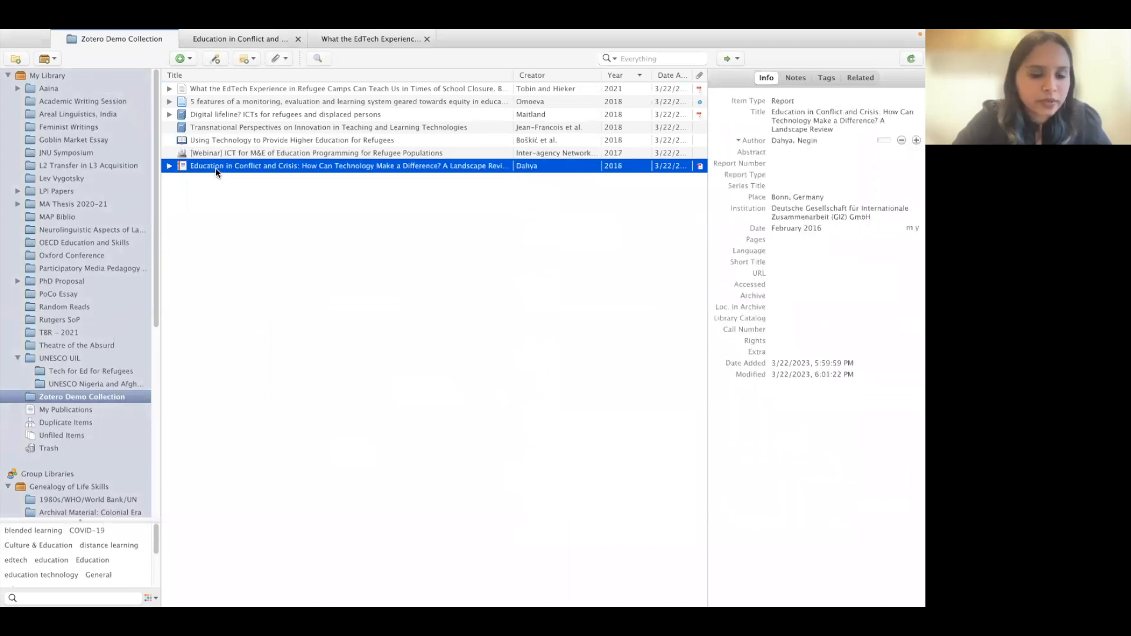
right_click(216, 171)
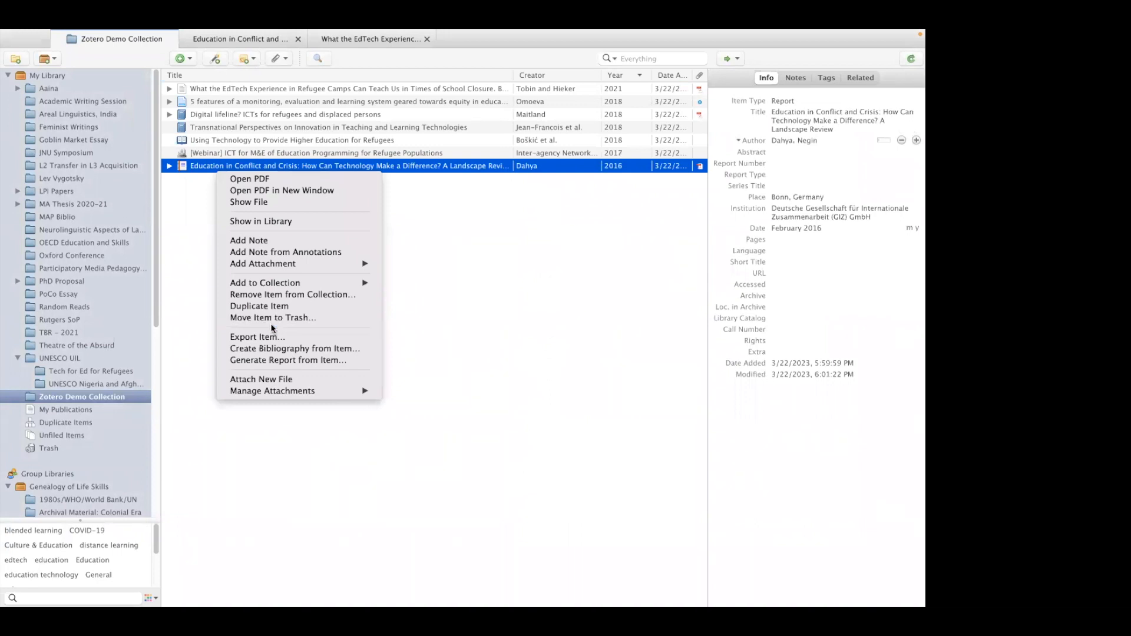
left_click(195, 330)
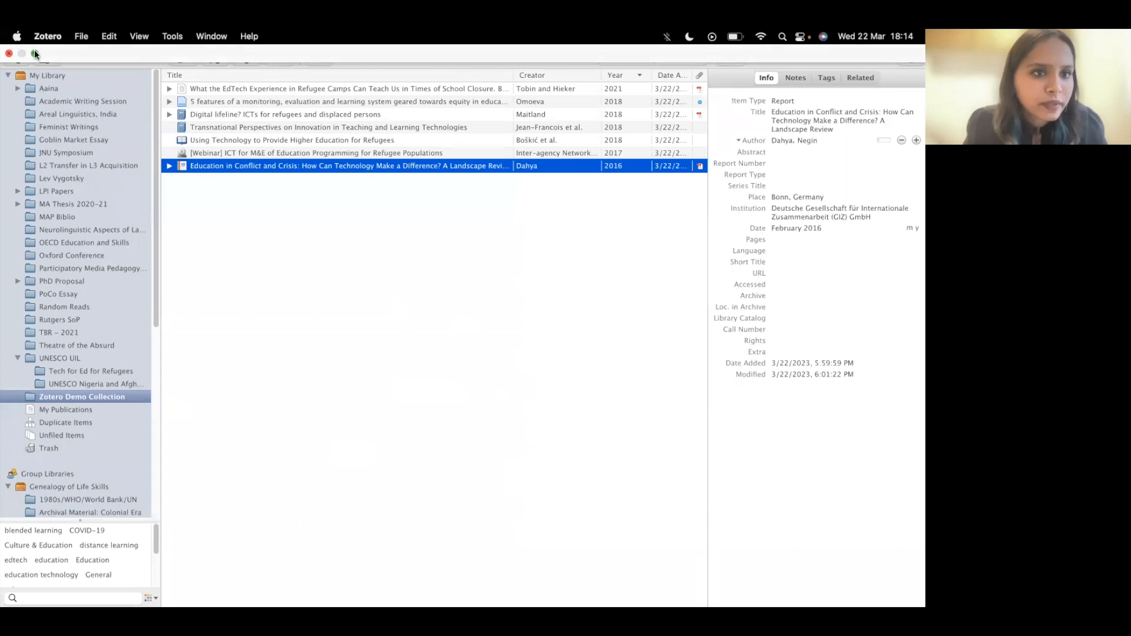
- Exit full screen and drag the Hieker 2021 PDF from Finder into the Demo Collection
left_click(34, 50)
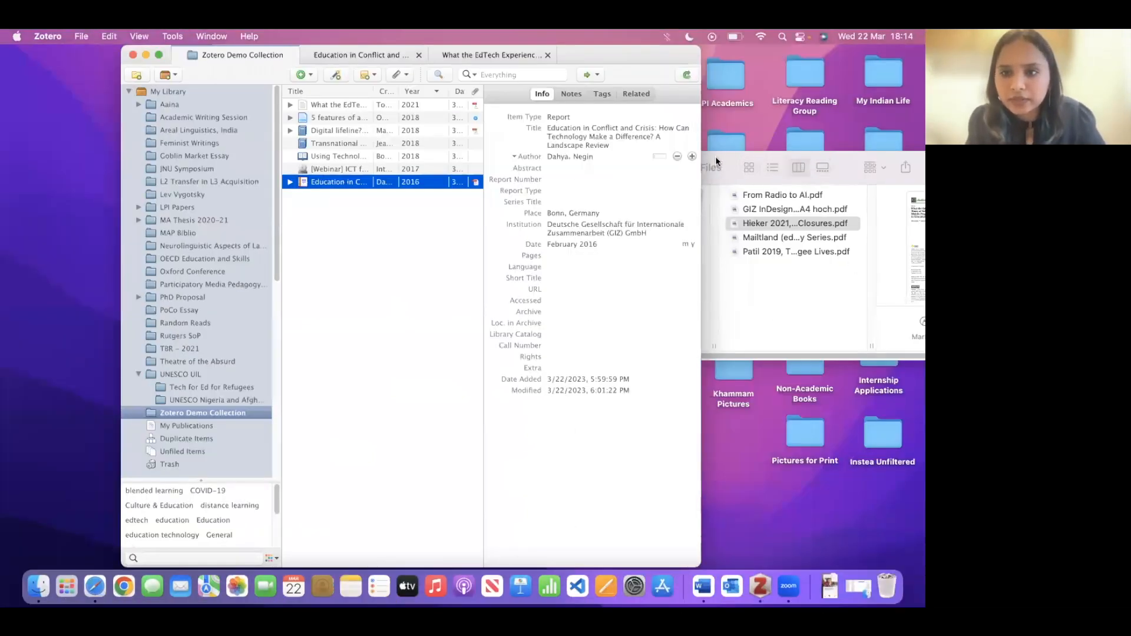
left_click_drag(715, 158, 787, 130)
left_click_drag(848, 196, 448, 332)
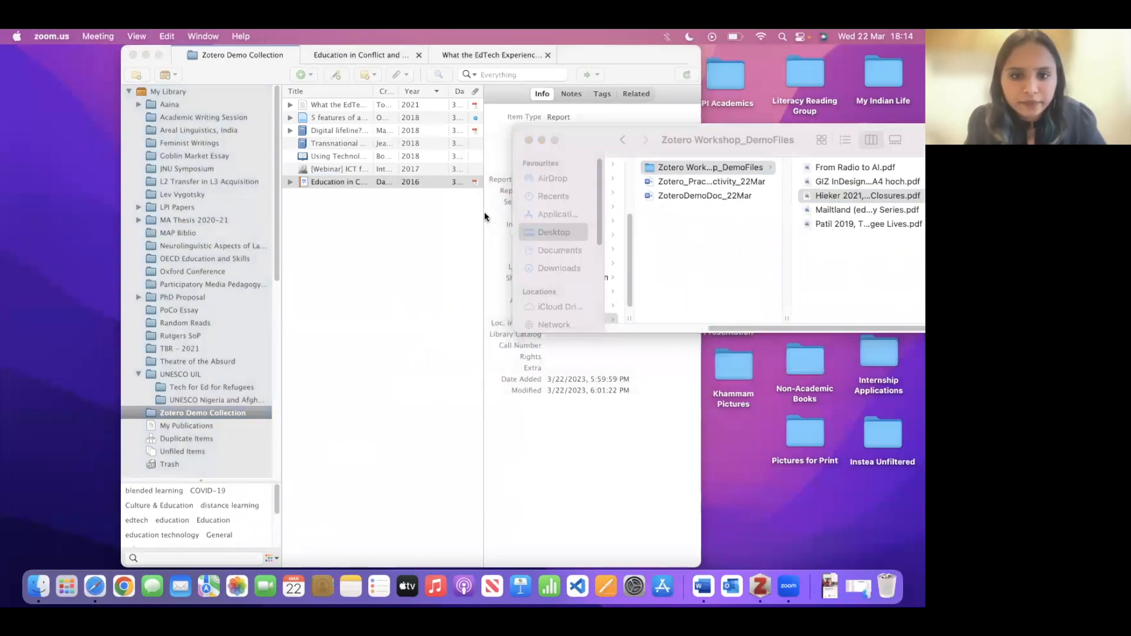